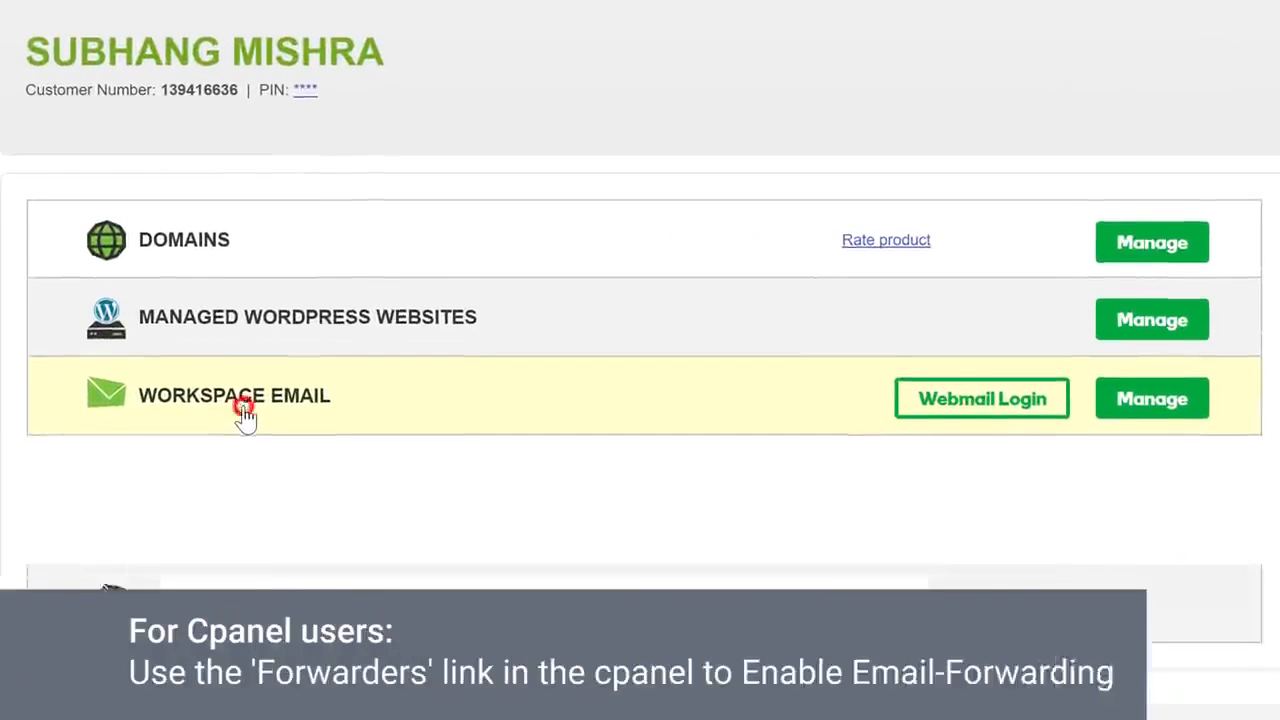
Step: Add free Email Forwarding (100 Pack) to TECHYFRUIT.COM and open its Workspace Control Center
left_click(243, 414)
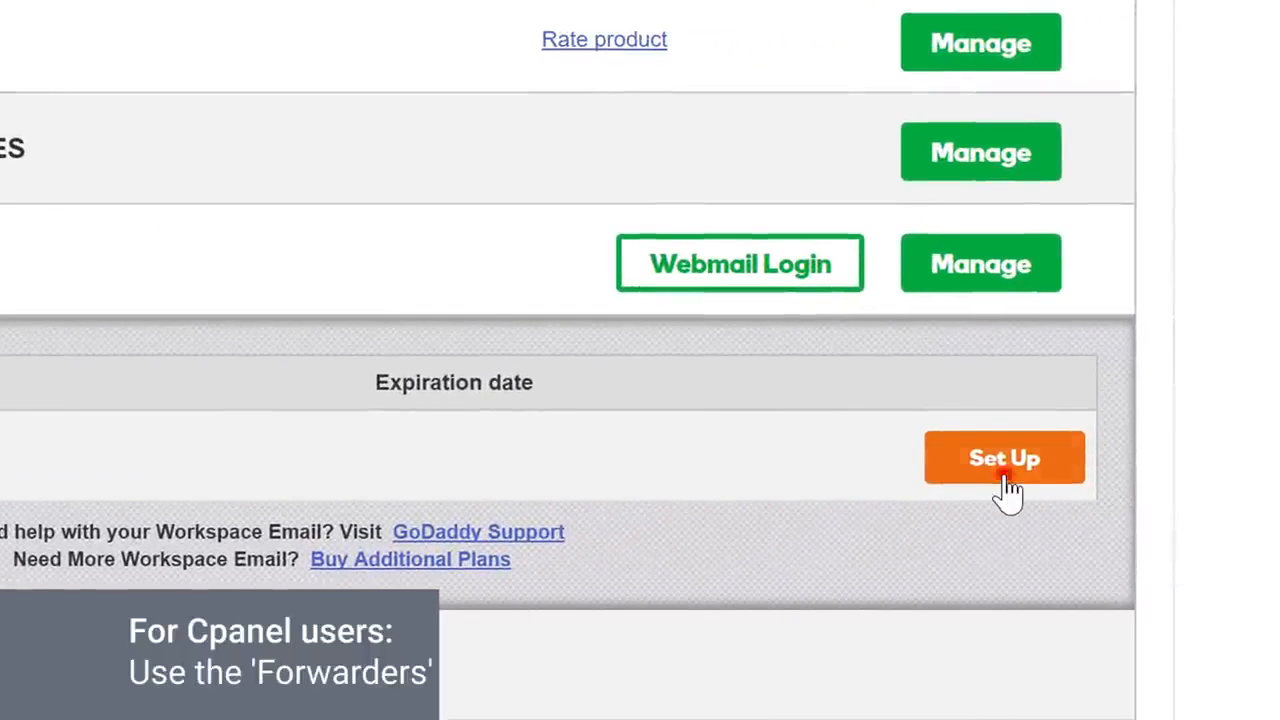
left_click(1005, 470)
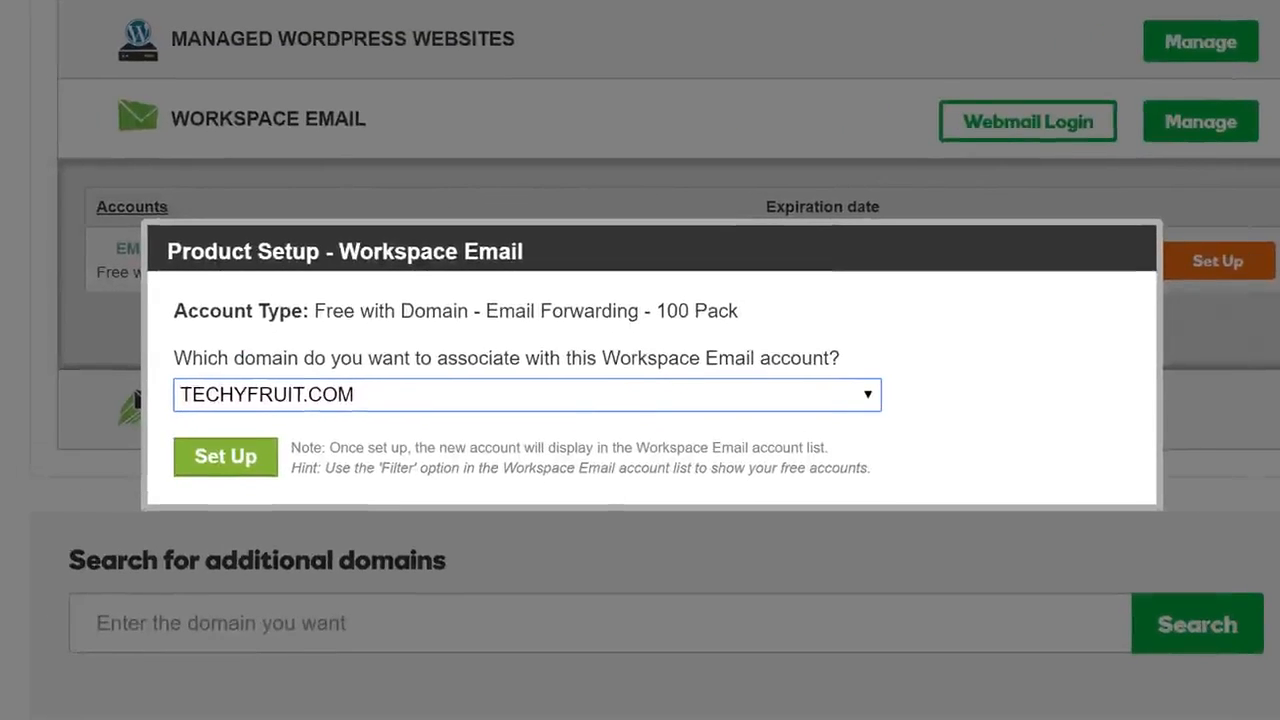
left_click(223, 466)
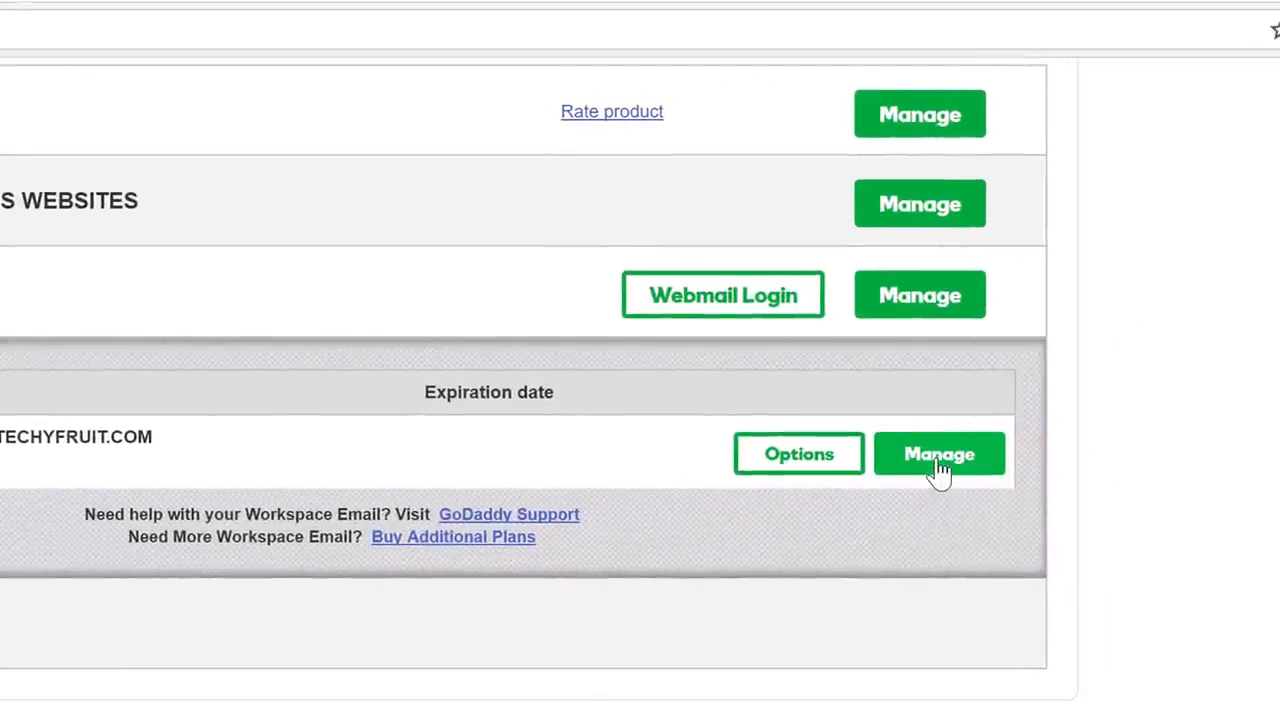
left_click(1040, 389)
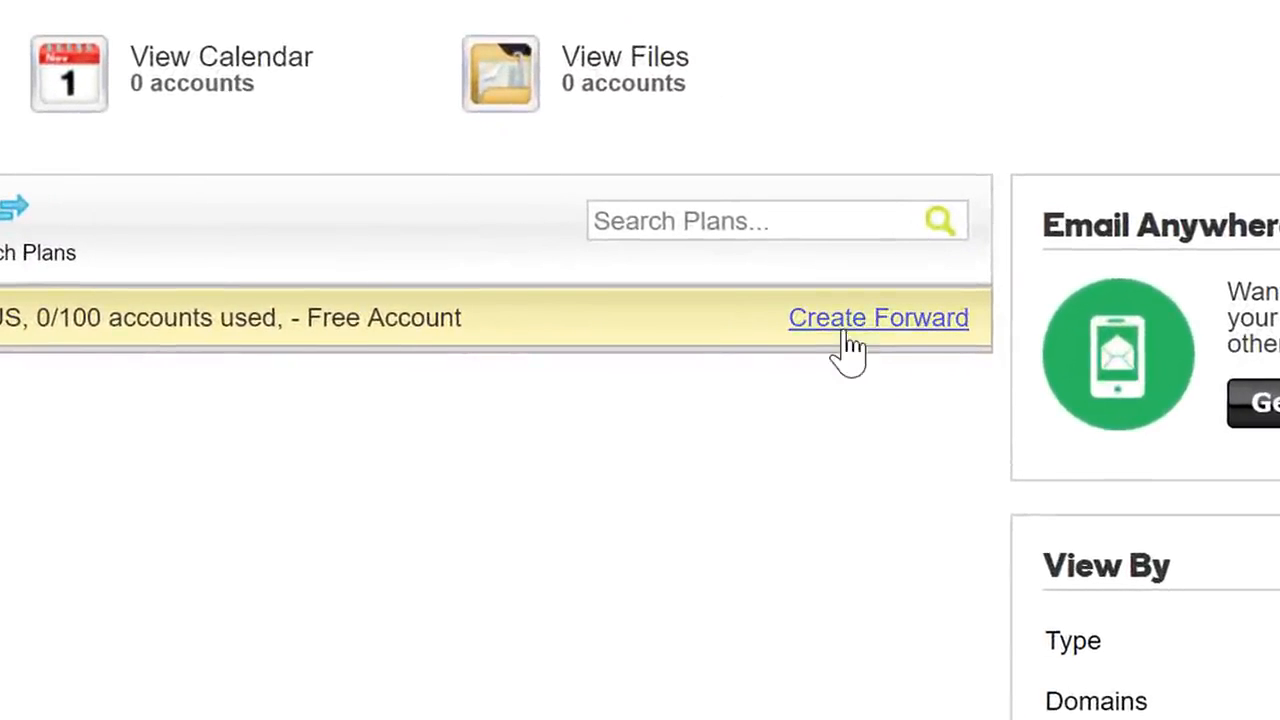
Step: Create a forward from the hello address on techyfruit.com to the user's Gmail address
left_click(853, 348)
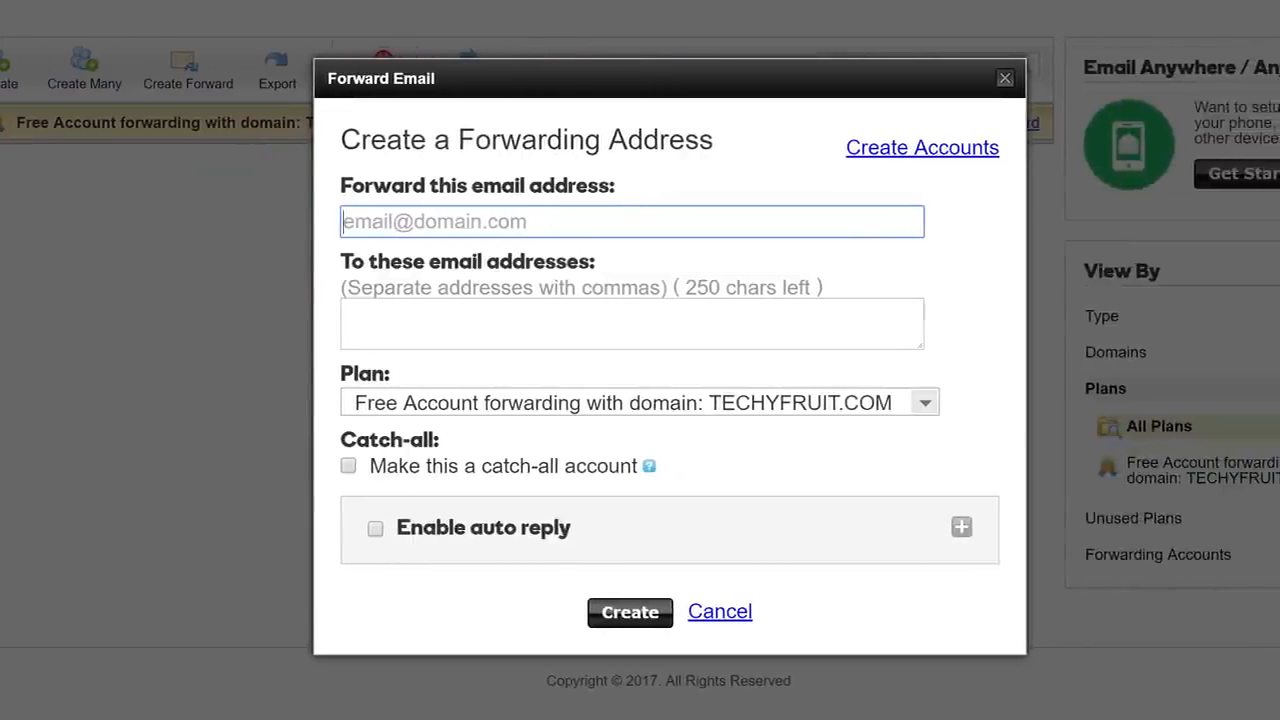
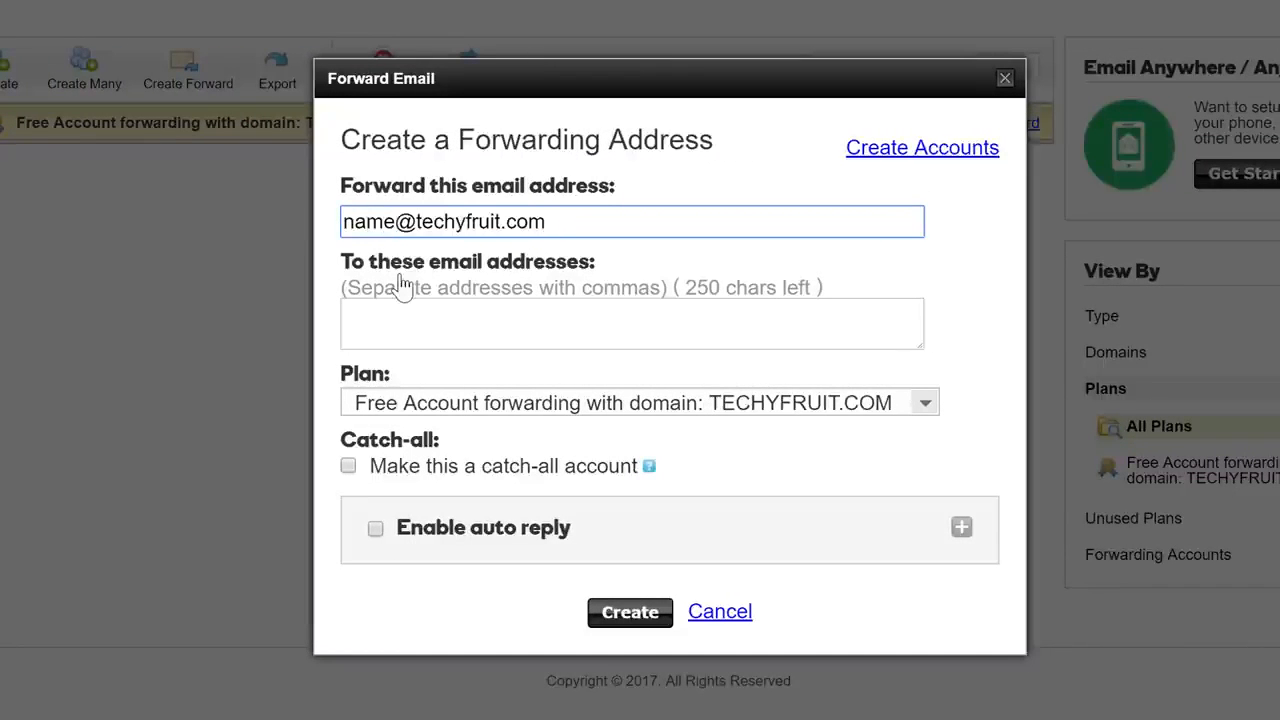
left_click_drag(398, 228, 302, 222)
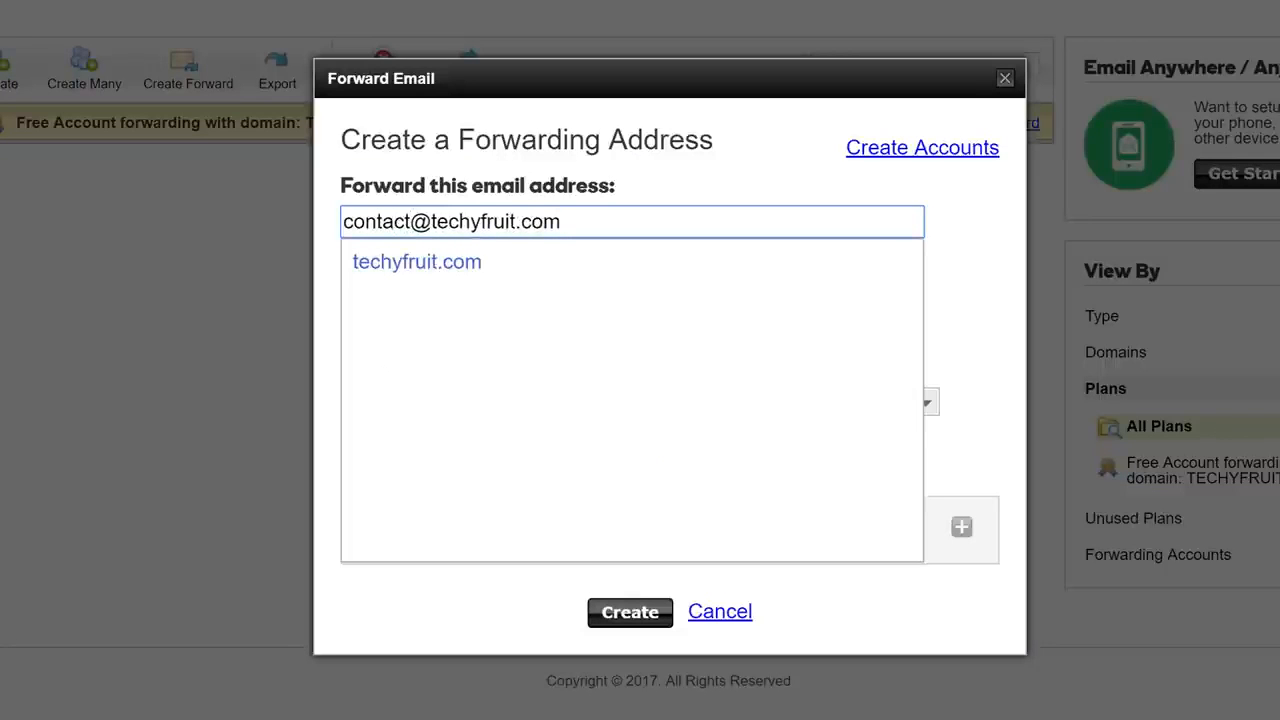
key("shift+Home")
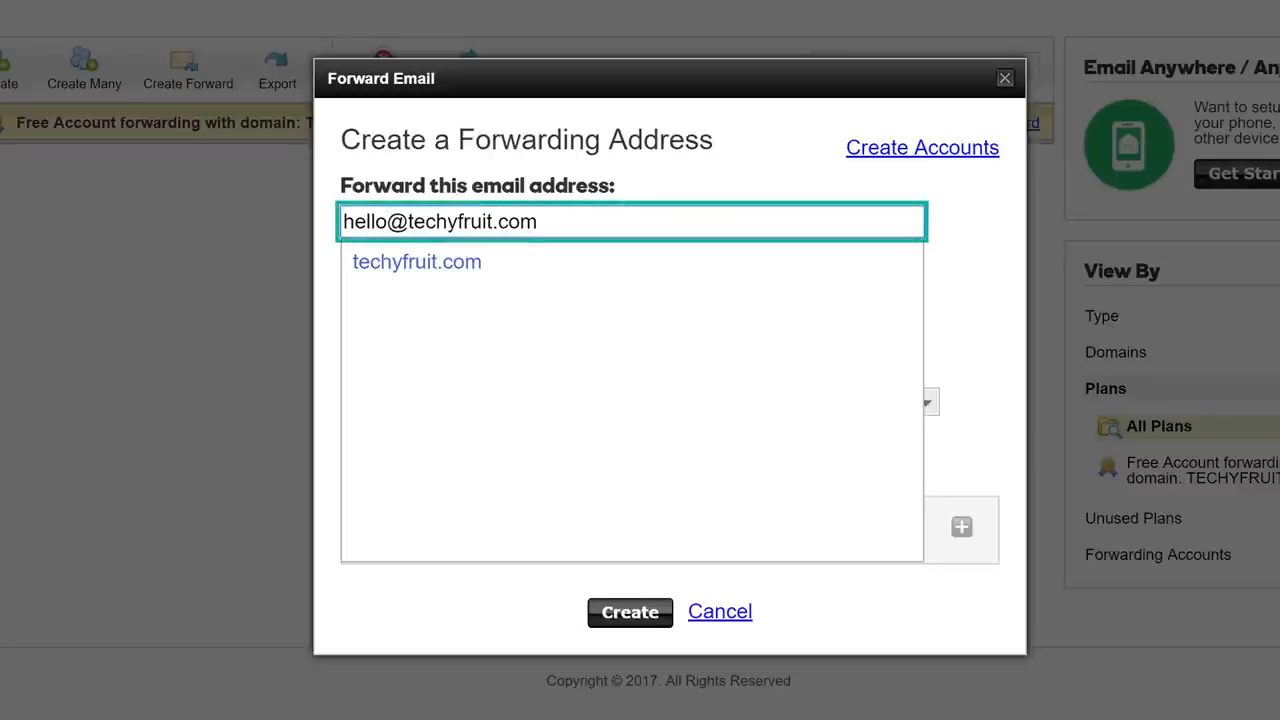
left_click(470, 266)
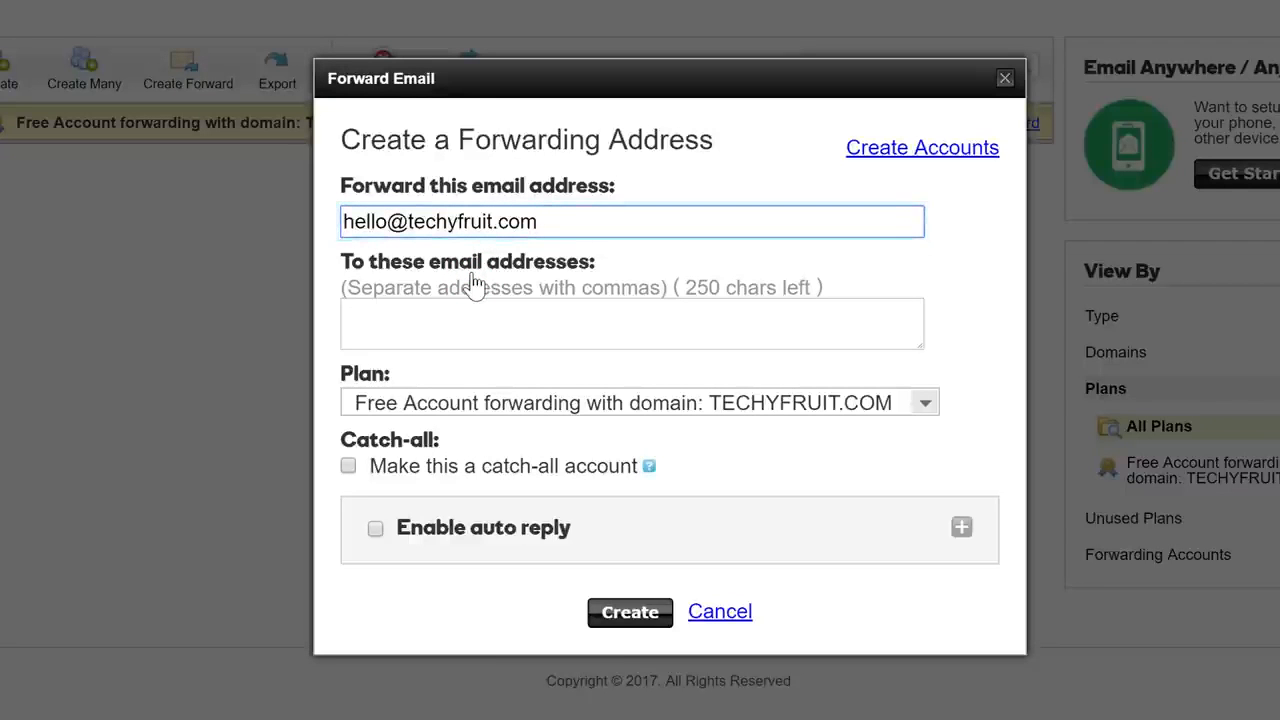
left_click(466, 323)
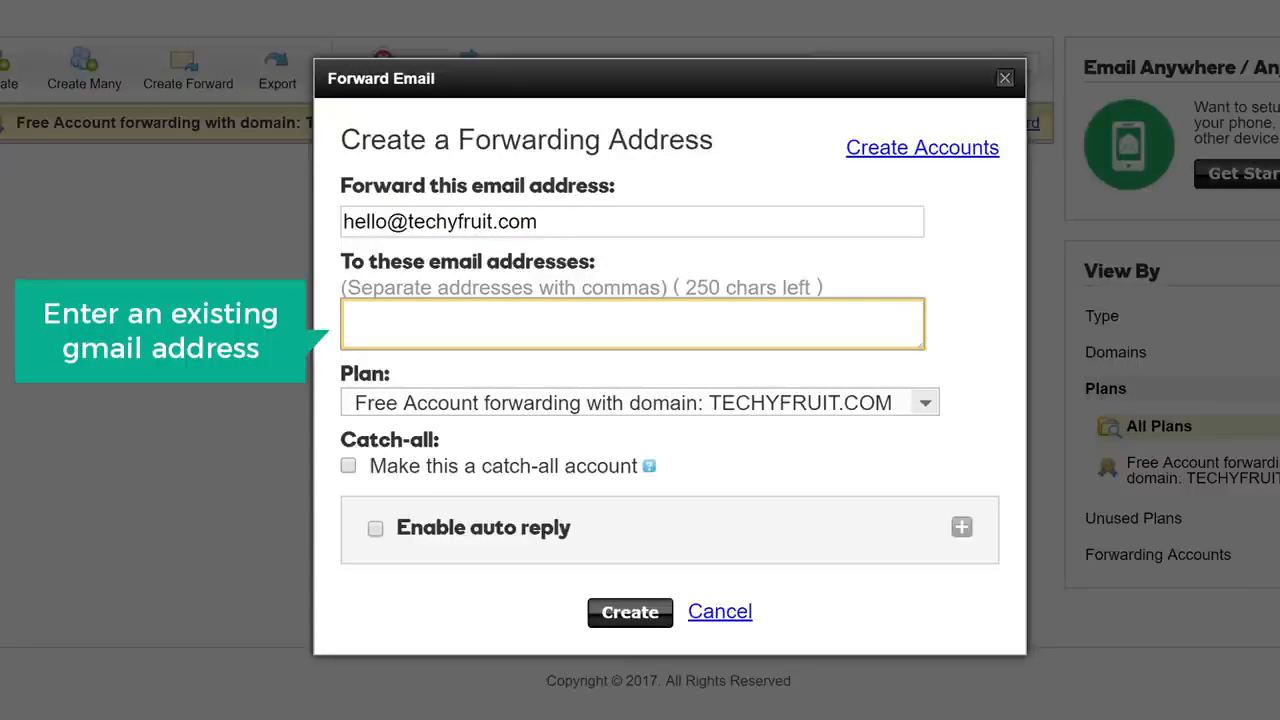
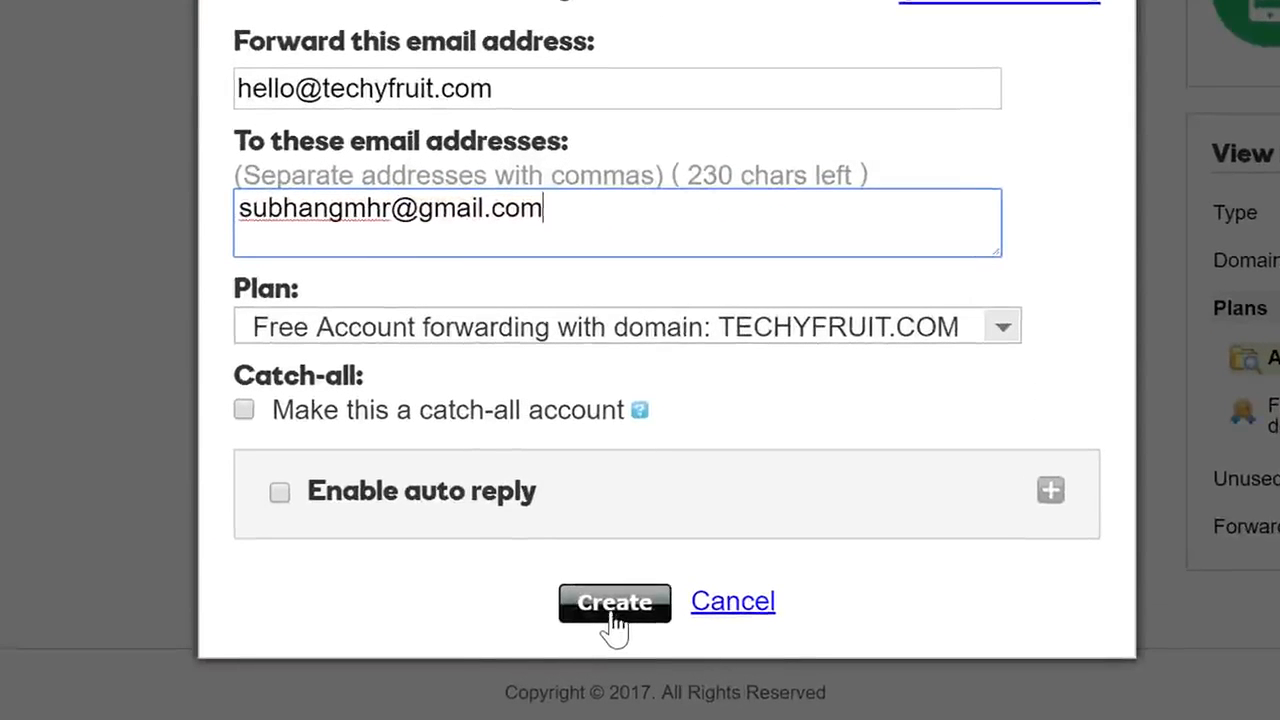
left_click(629, 615)
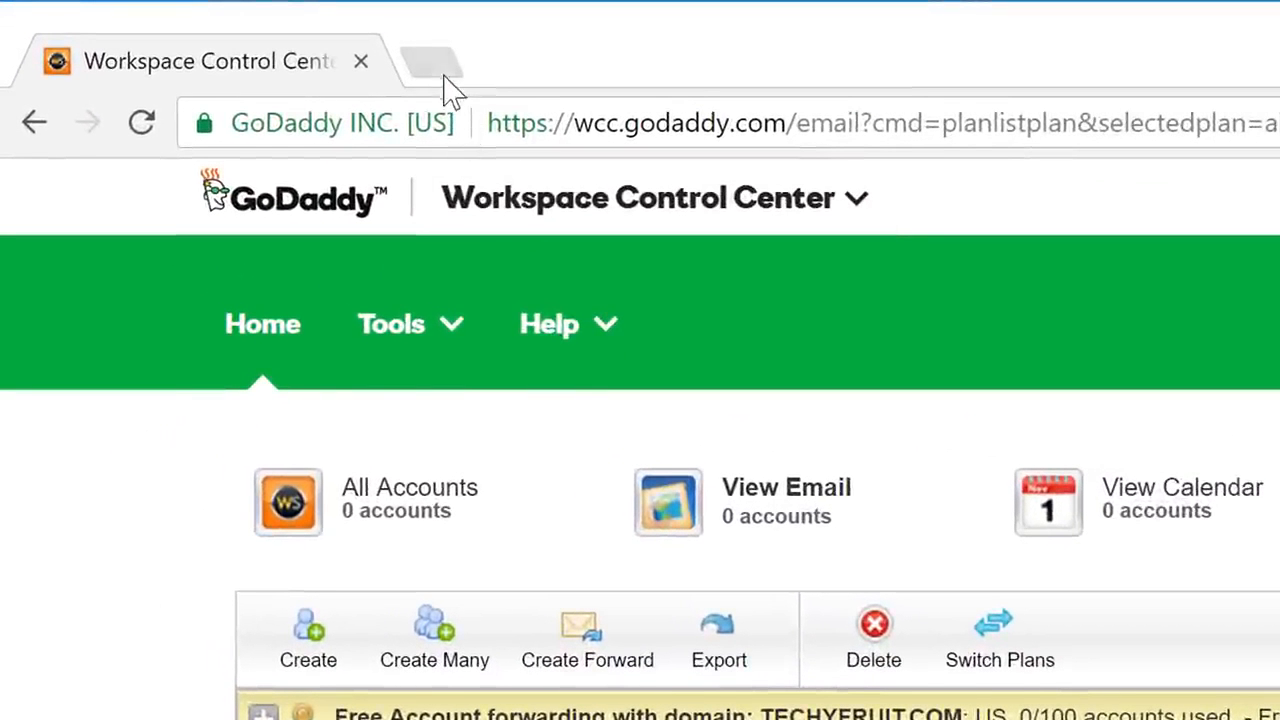
Step: Load zoho.com/mail in a new tab and choose Sign Up under the Free Workplace plan
left_click(443, 72)
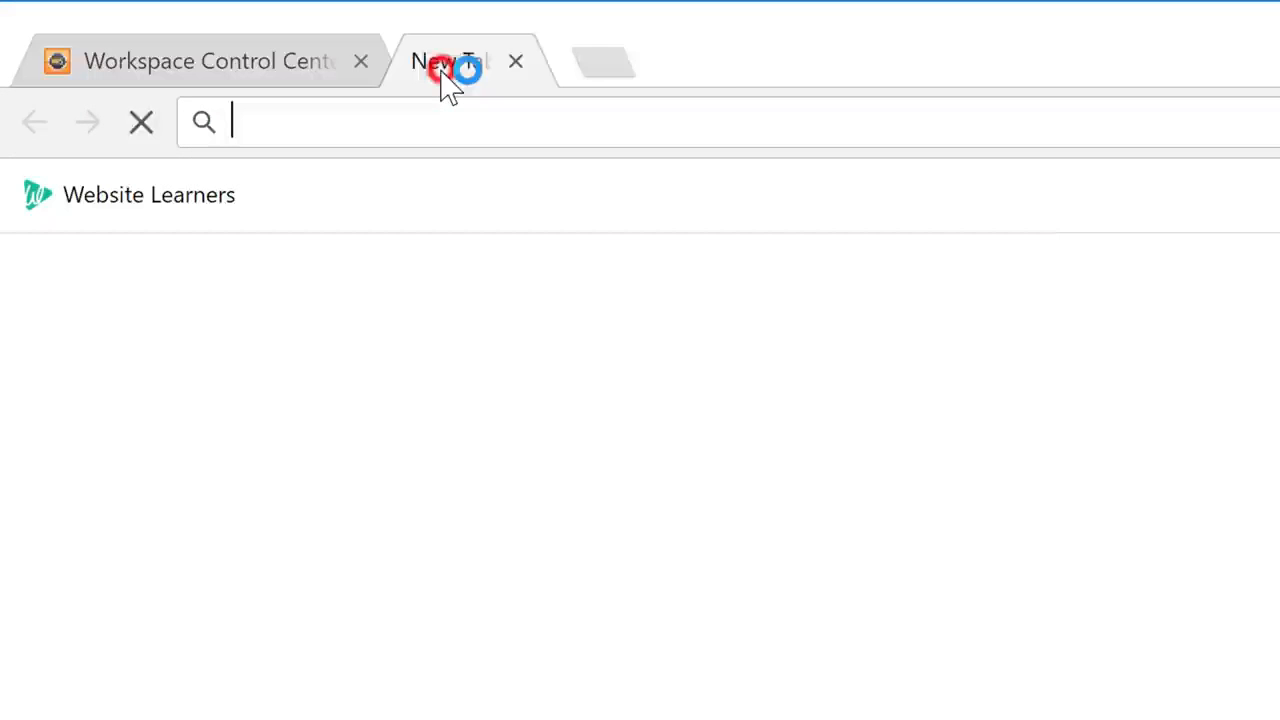
type("zoho")
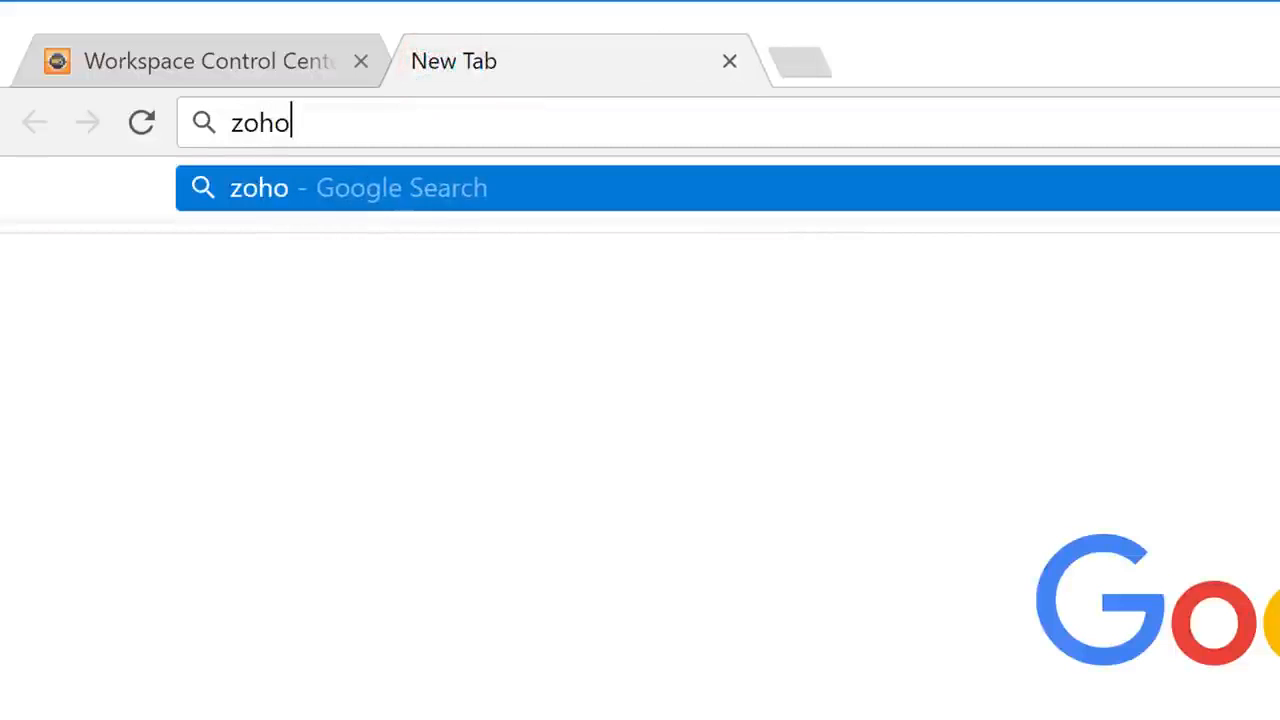
type(".com/mail")
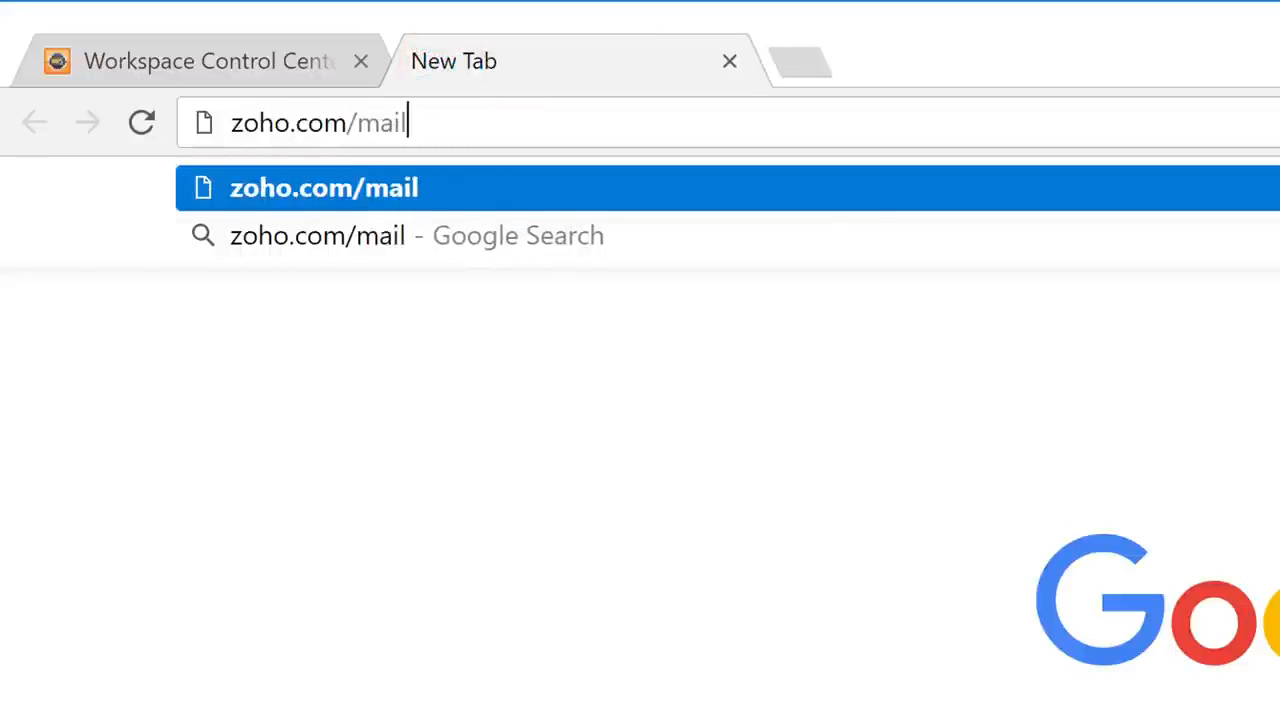
key("Return")
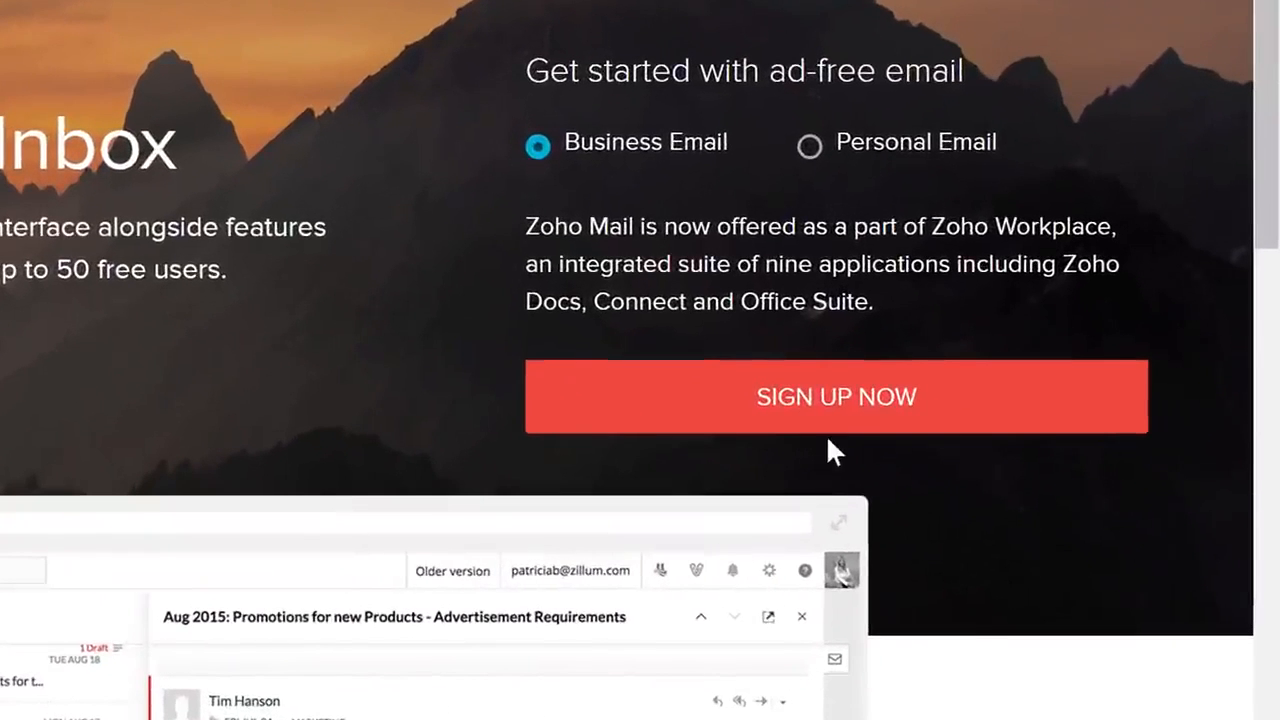
left_click(830, 415)
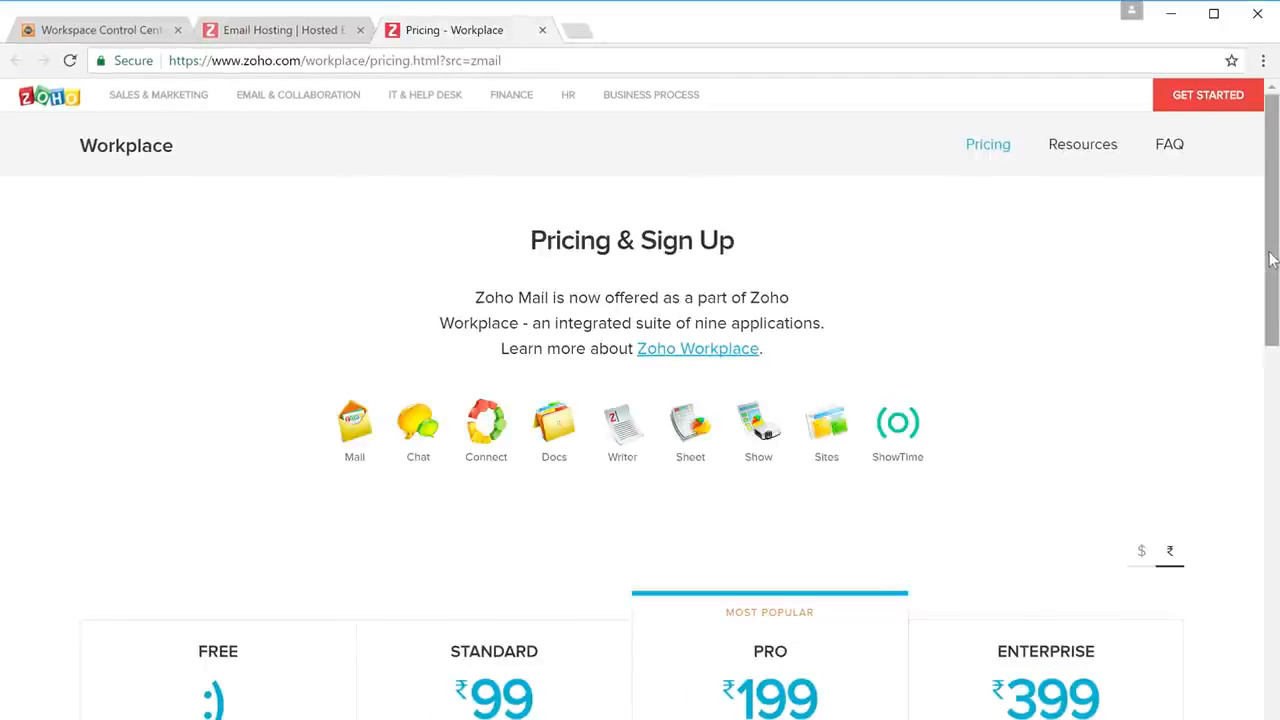
left_click_drag(1270, 240, 1268, 347)
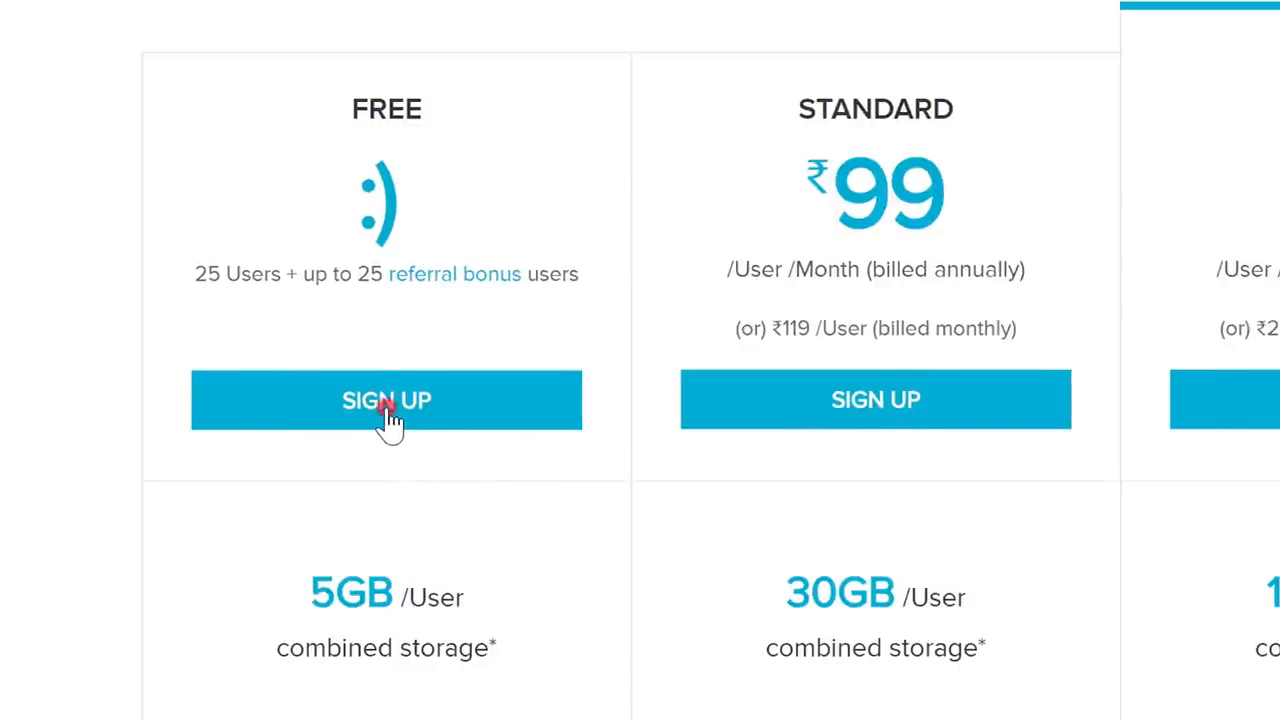
left_click(395, 423)
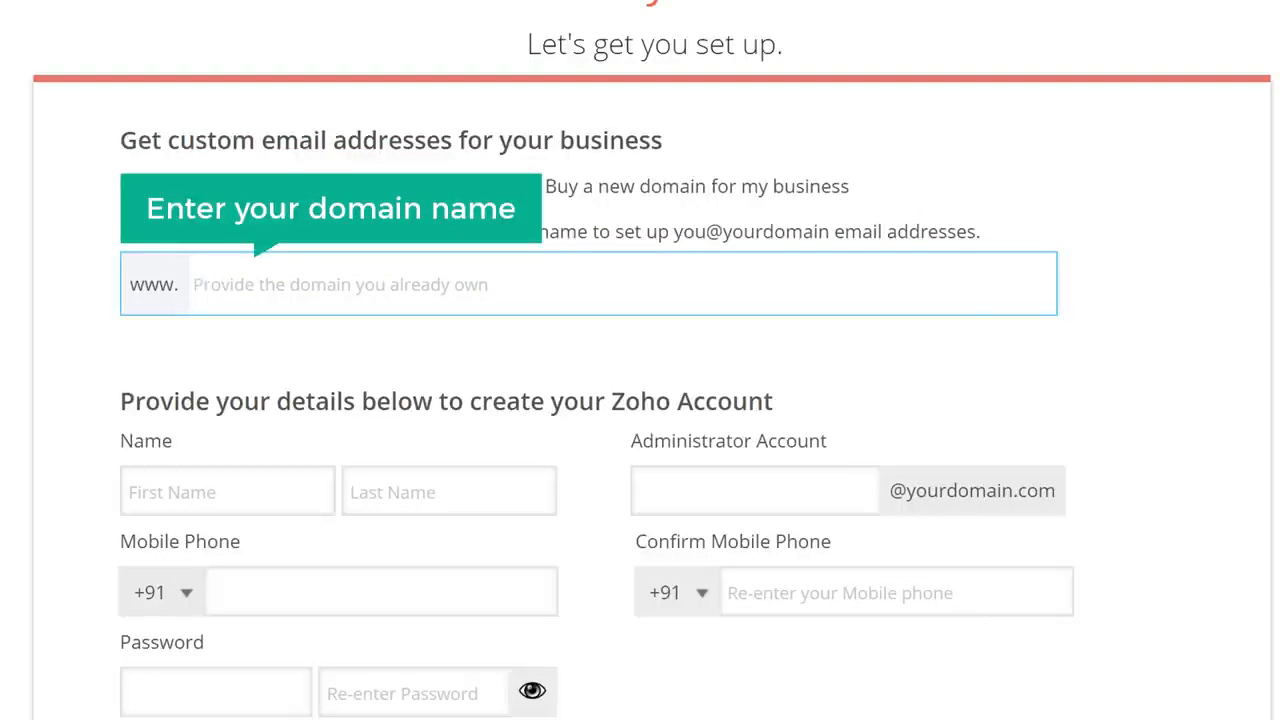
Step: Enter techyfruit.com as the domain and fill in the administrator's first and last name
type("techyfru")
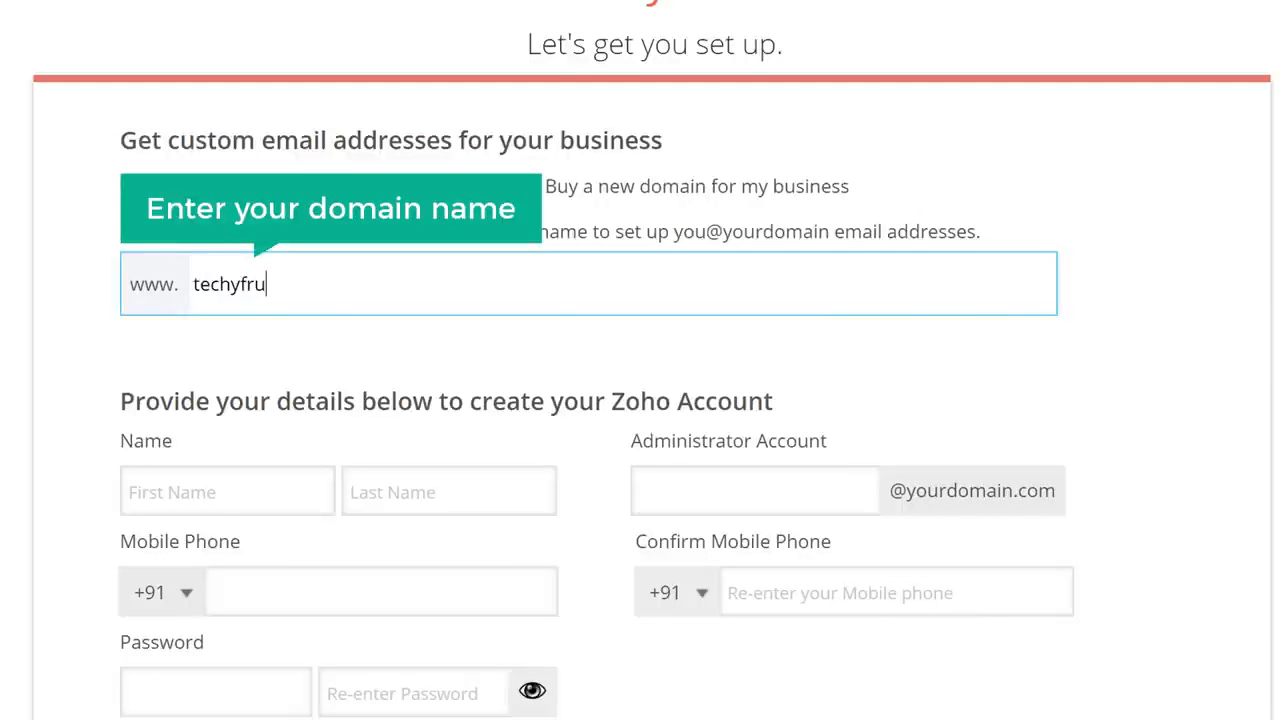
type("it.com")
key("Tab")
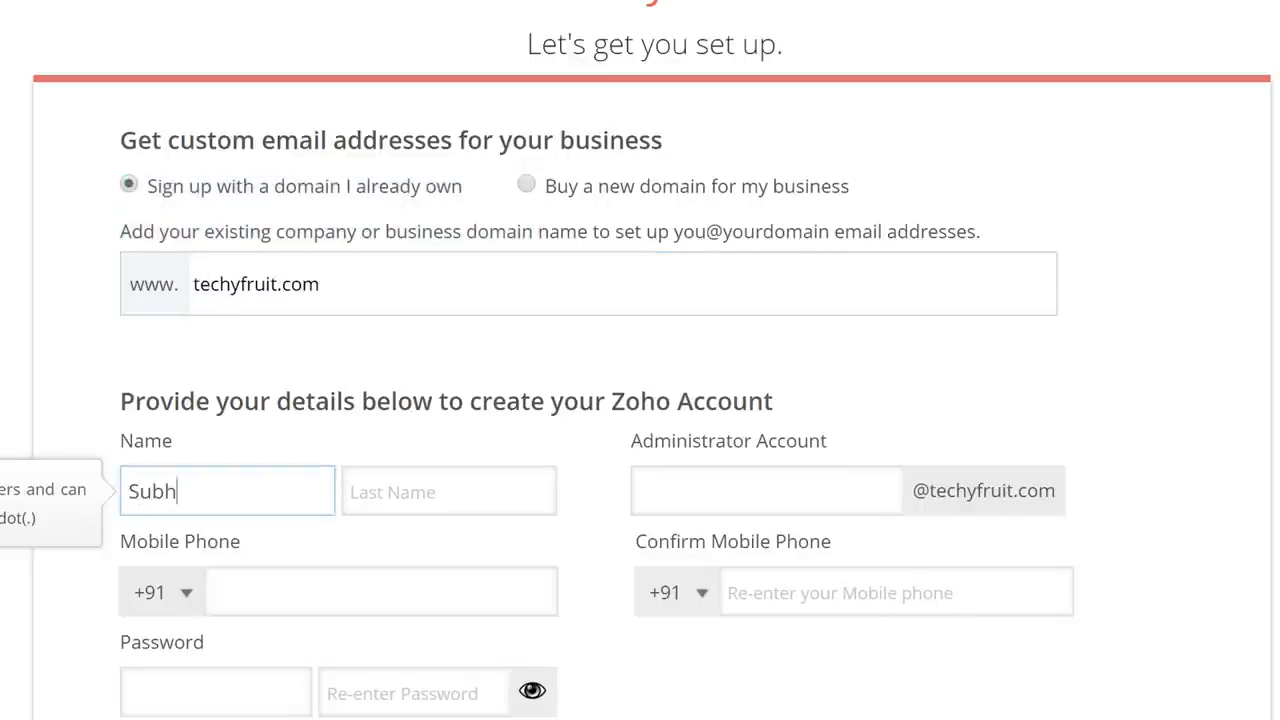
key("Tab")
key("Tab")
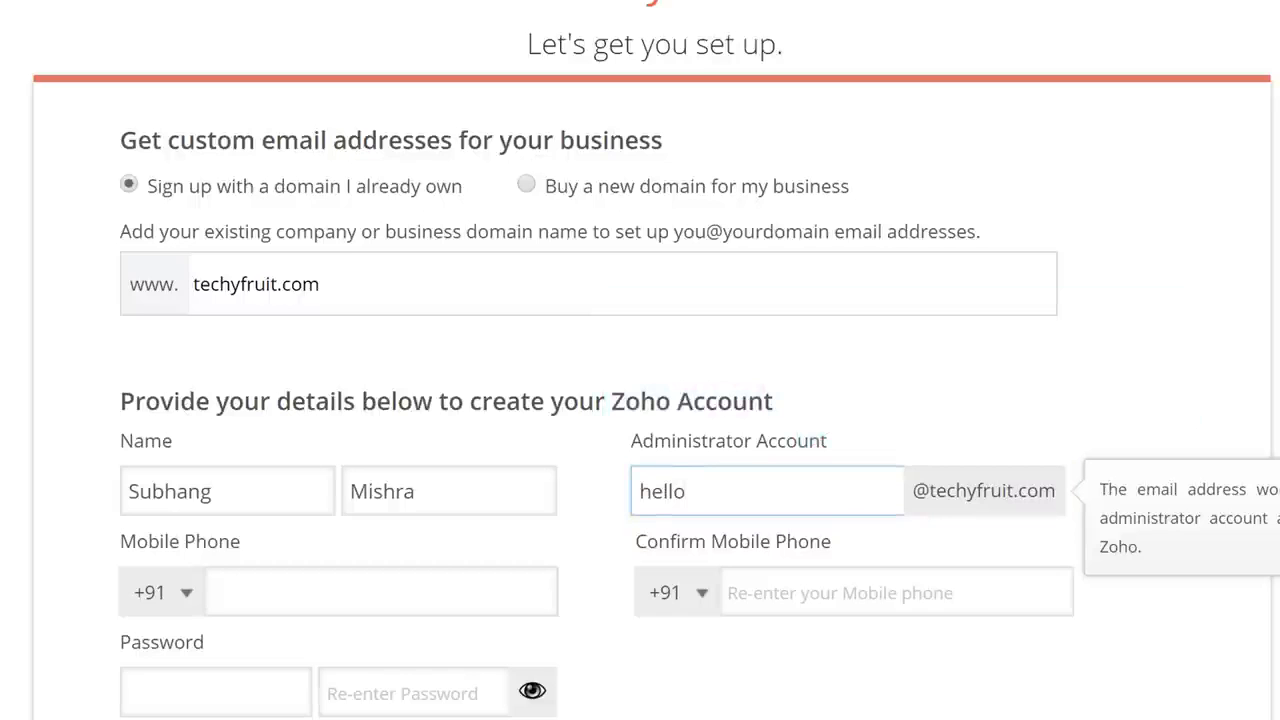
Step: Enter the mobile number and password, each confirmed, and submit the signup form
key("Tab")
type("97")
key("Tab")
type("97")
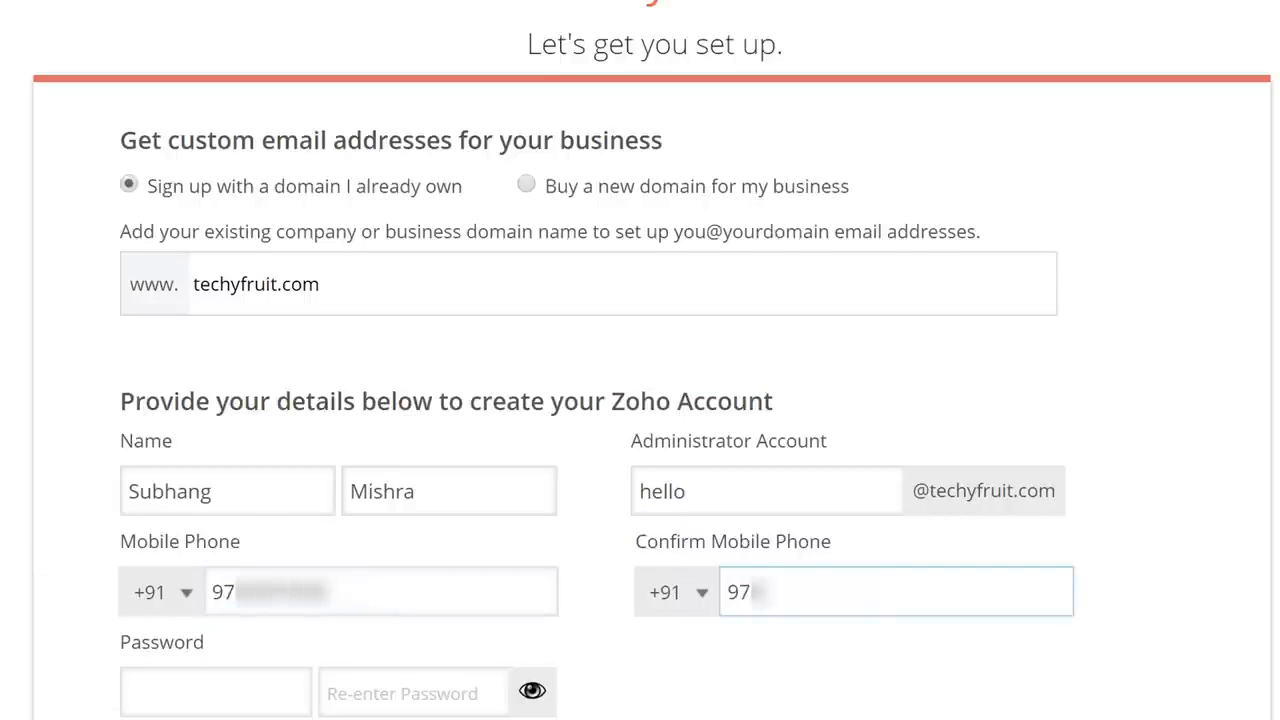
type("••")
key("Tab")
type("••••••")
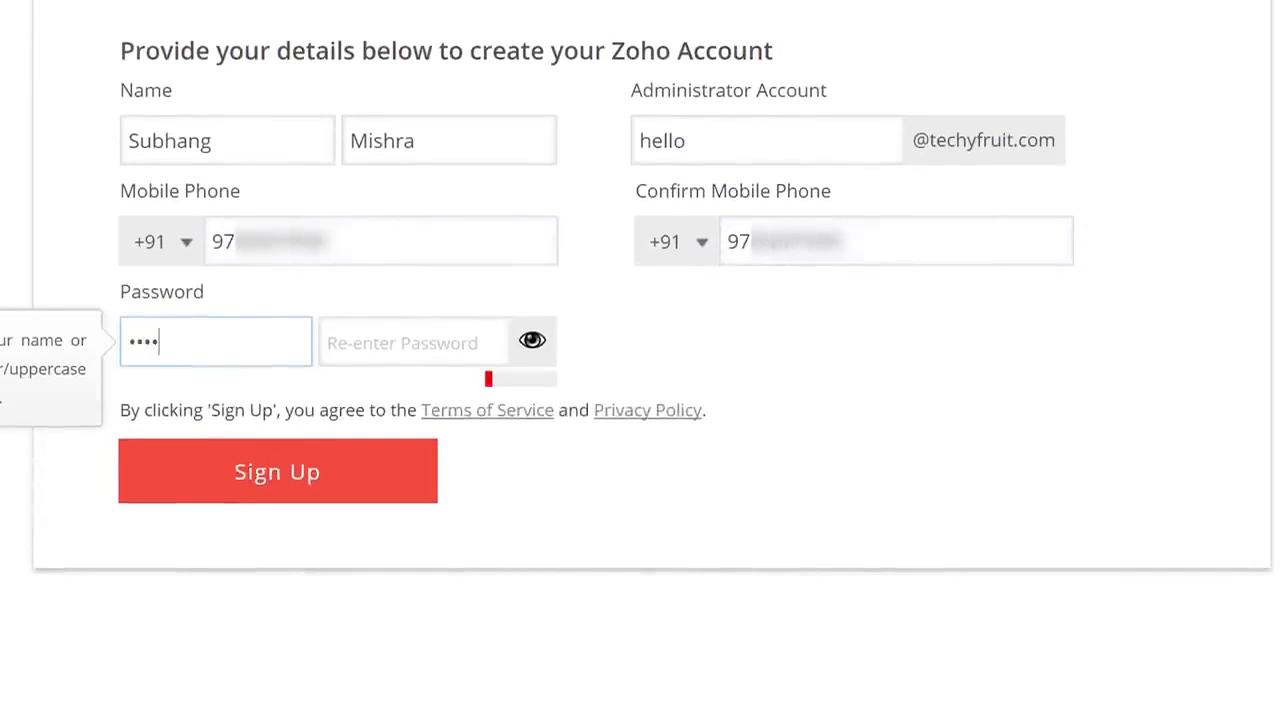
type("••")
key("Tab")
type("••••••••")
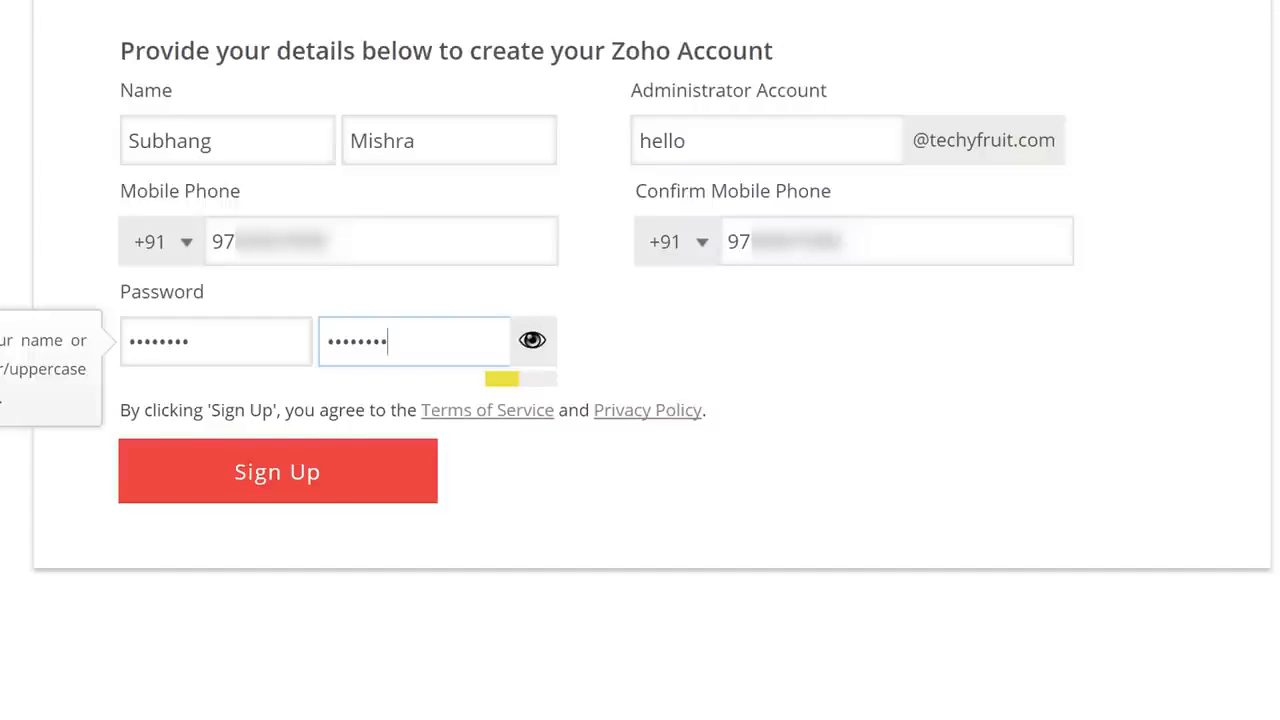
left_click(271, 495)
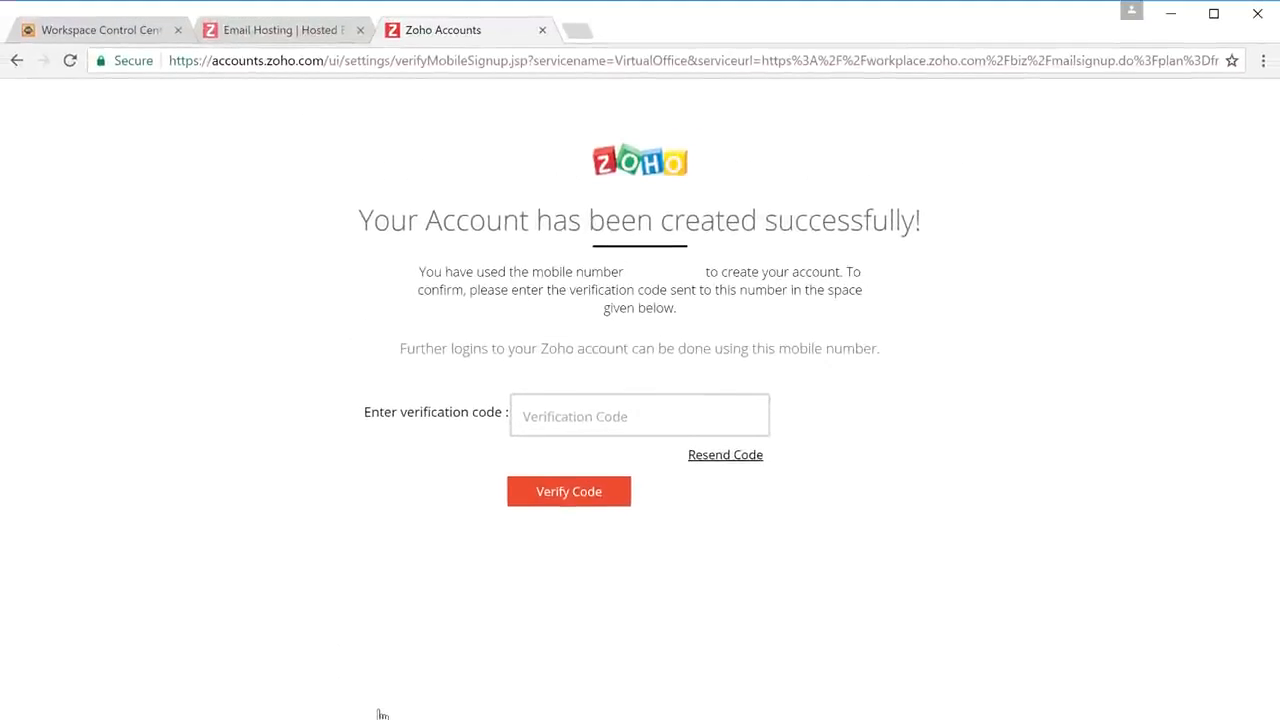
Step: Verify the new Zoho account with the SMS code sent to the mobile
left_click(605, 412)
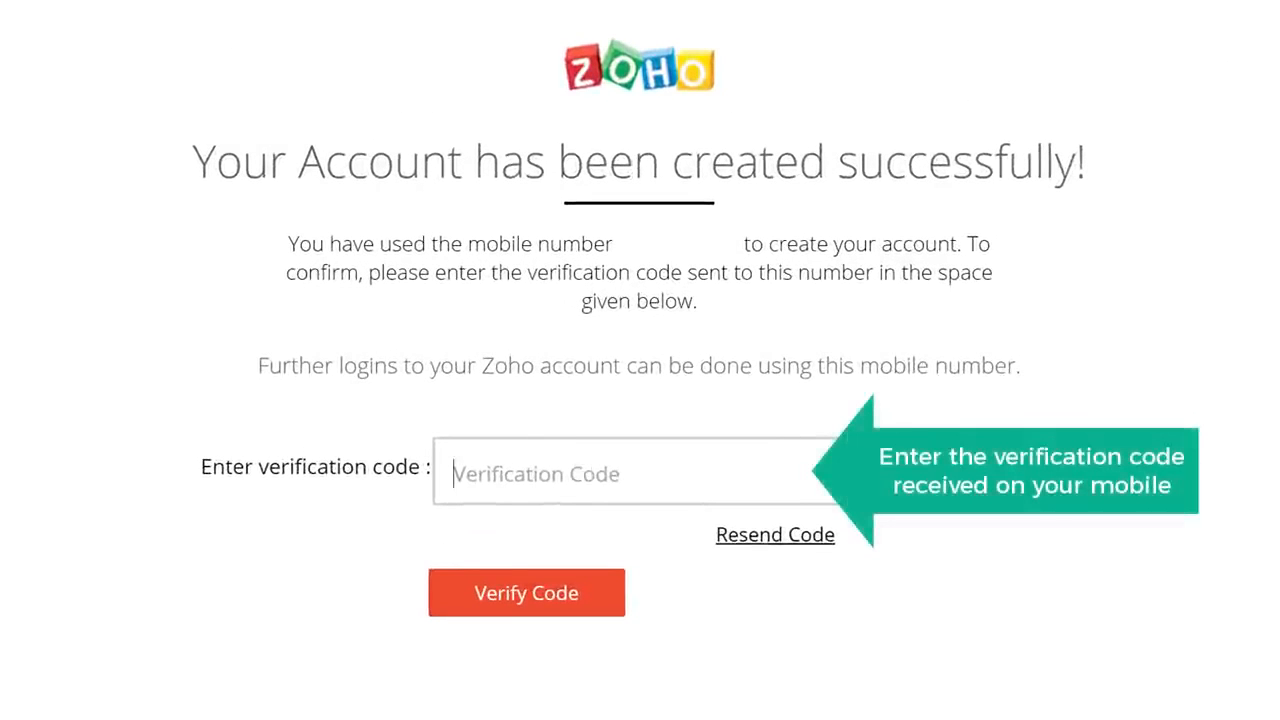
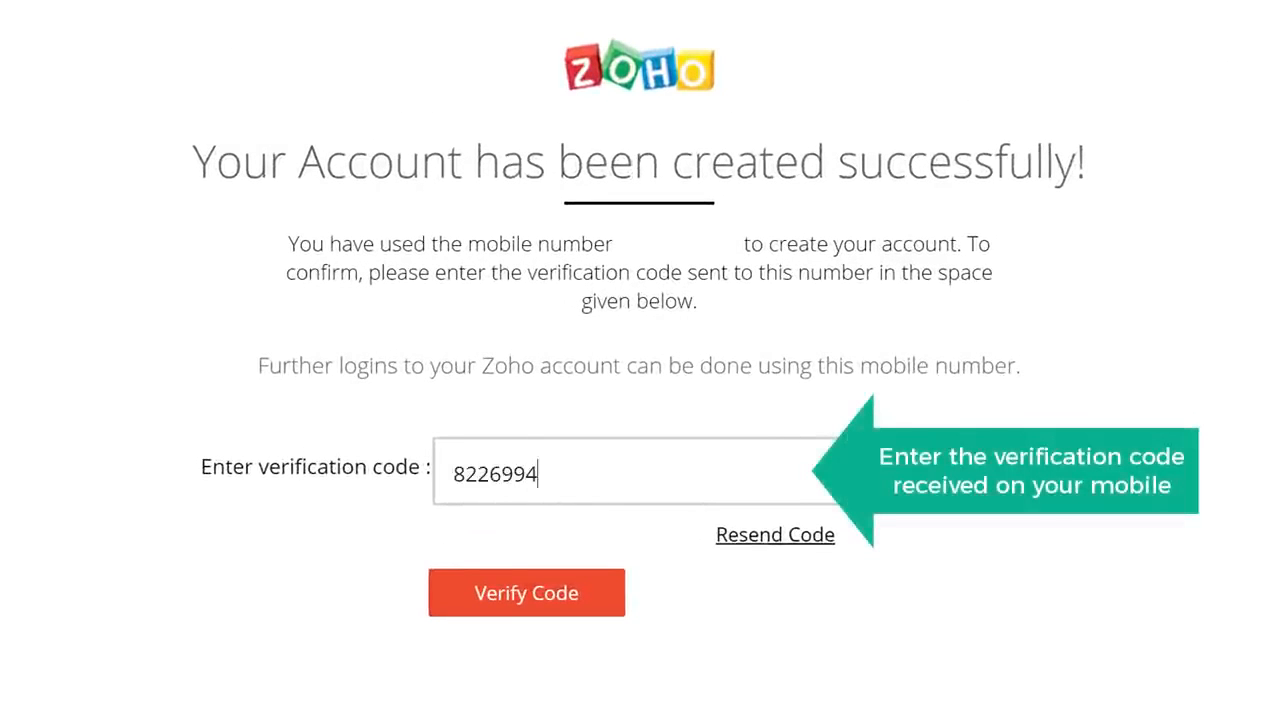
left_click(518, 612)
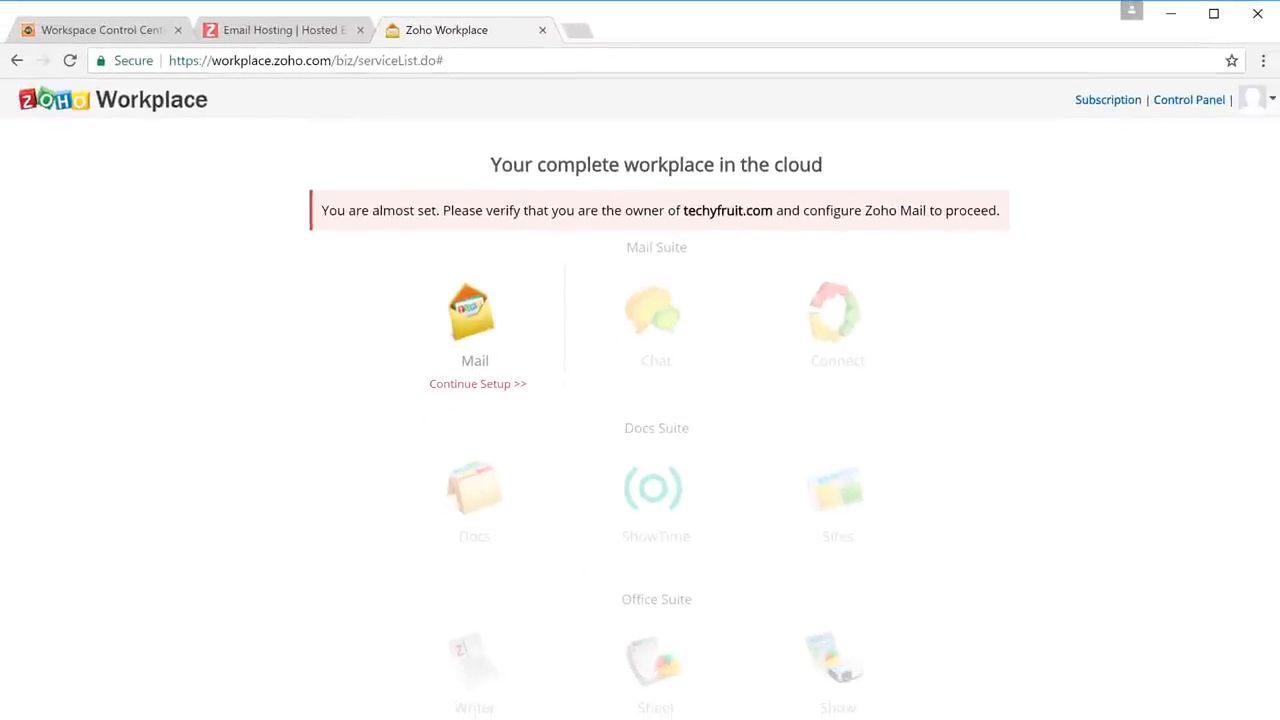
Step: Continue Mail setup and select GoDaddy as techyfruit.com's DNS manager
left_click(475, 384)
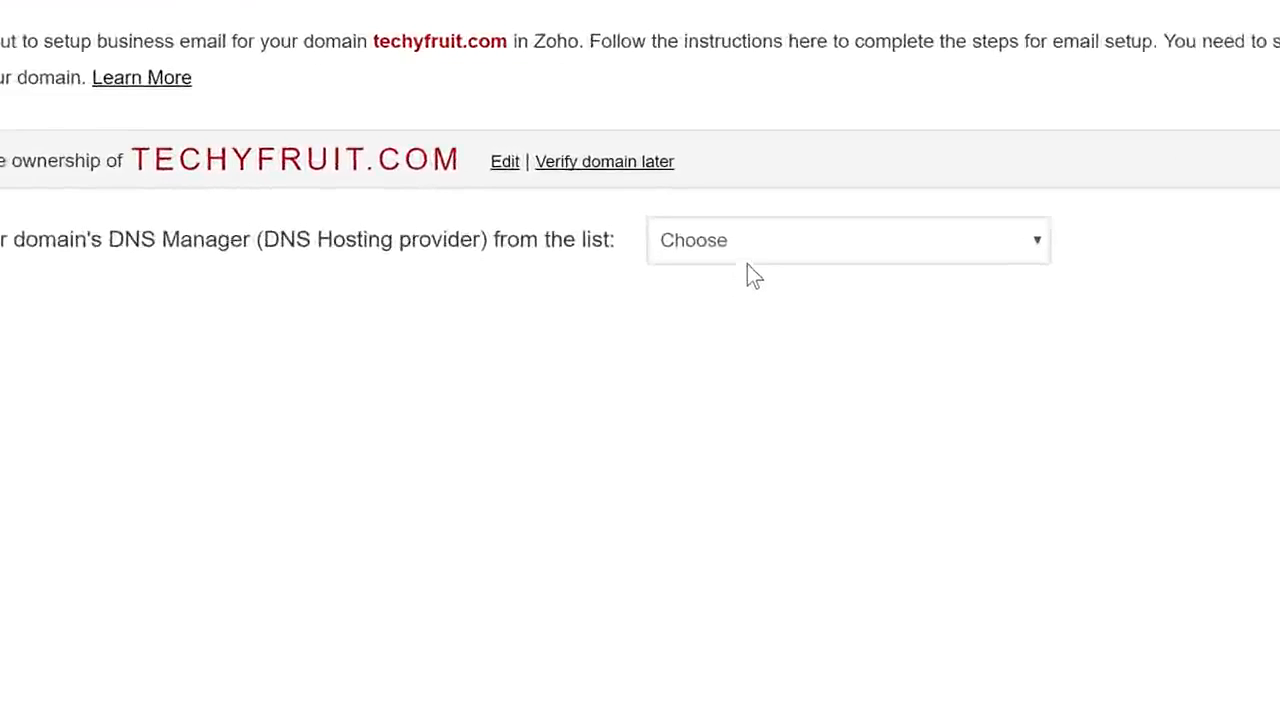
left_click(827, 378)
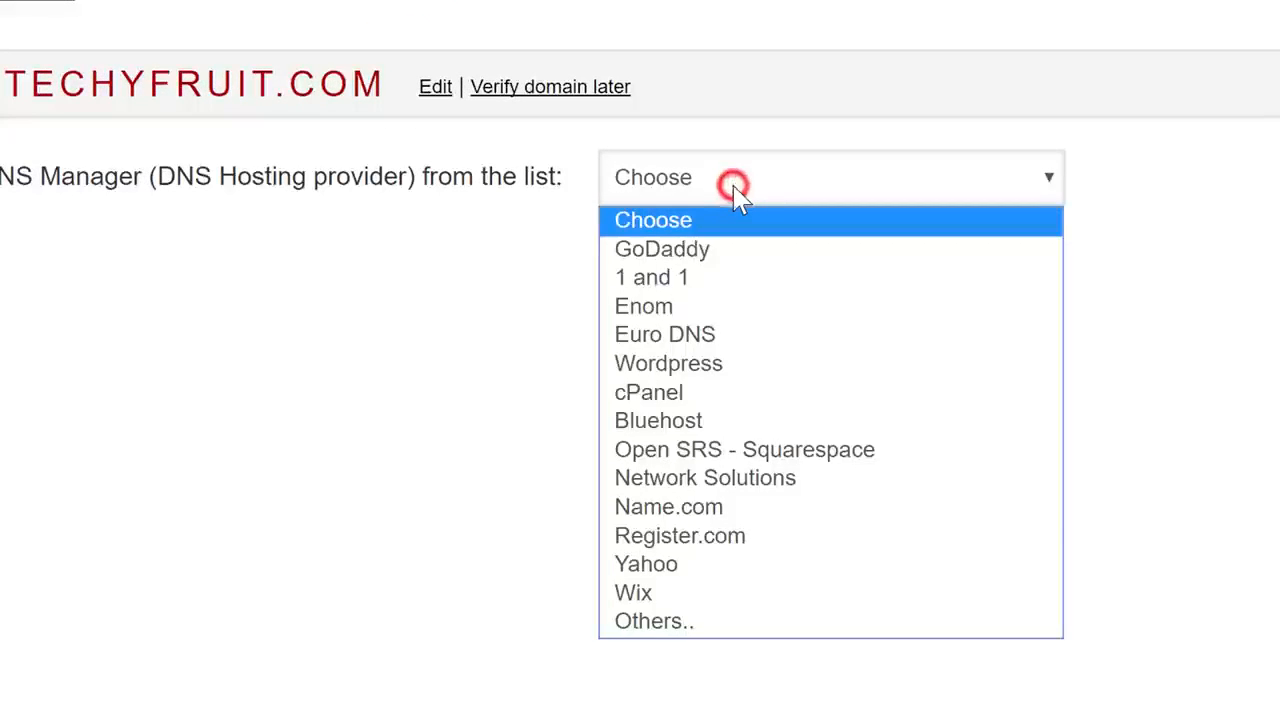
left_click(678, 262)
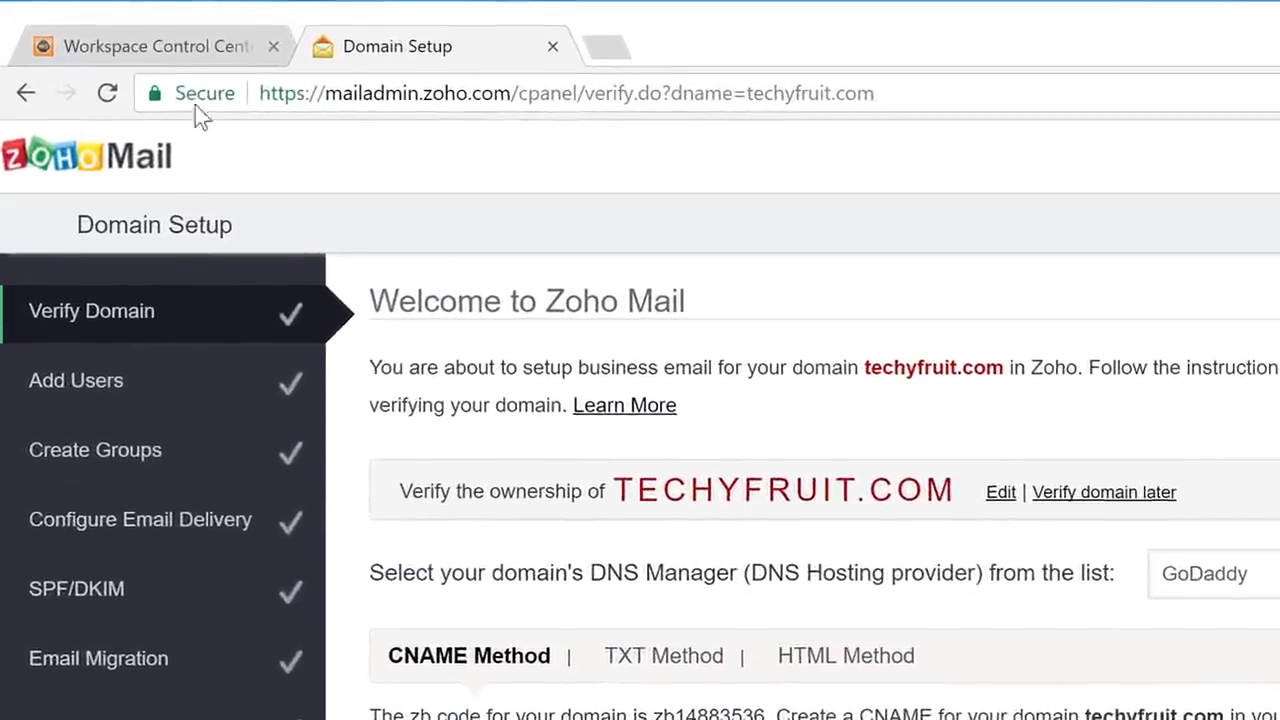
Step: Go through My Products and Domains to techyfruit.com's DNS records in GoDaddy
left_click(152, 53)
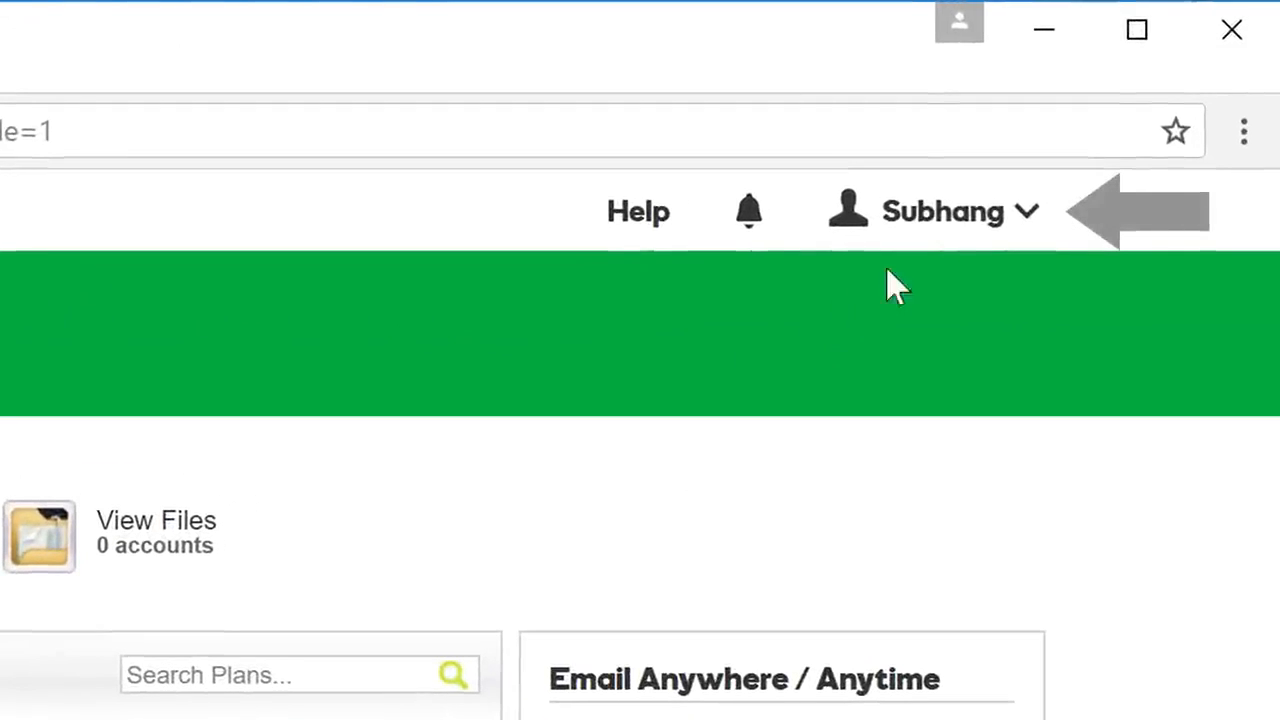
left_click(922, 245)
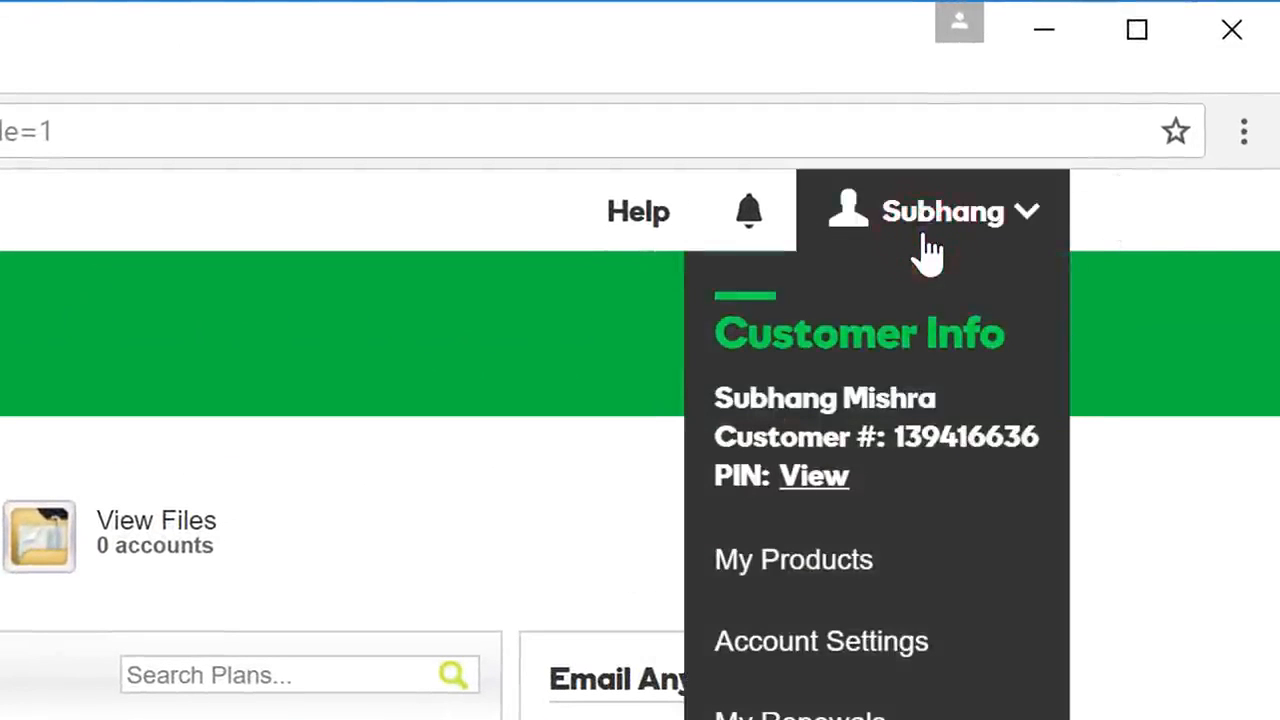
left_click(797, 590)
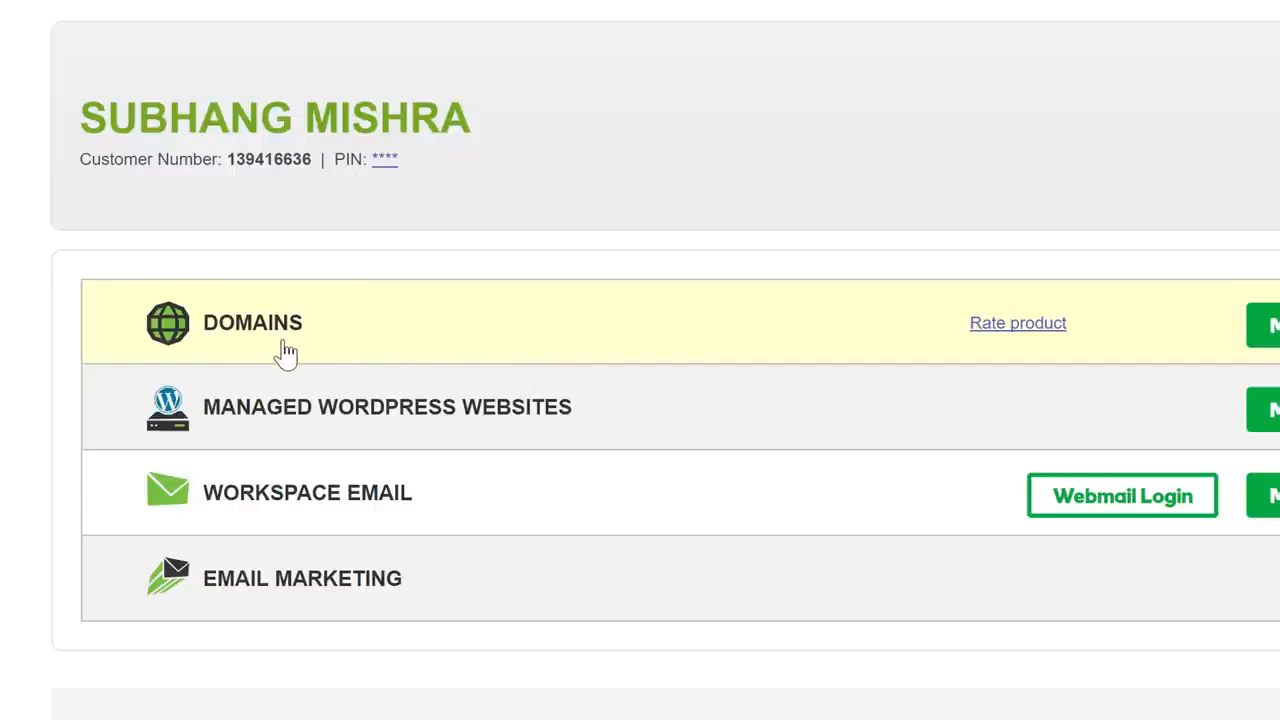
left_click(285, 345)
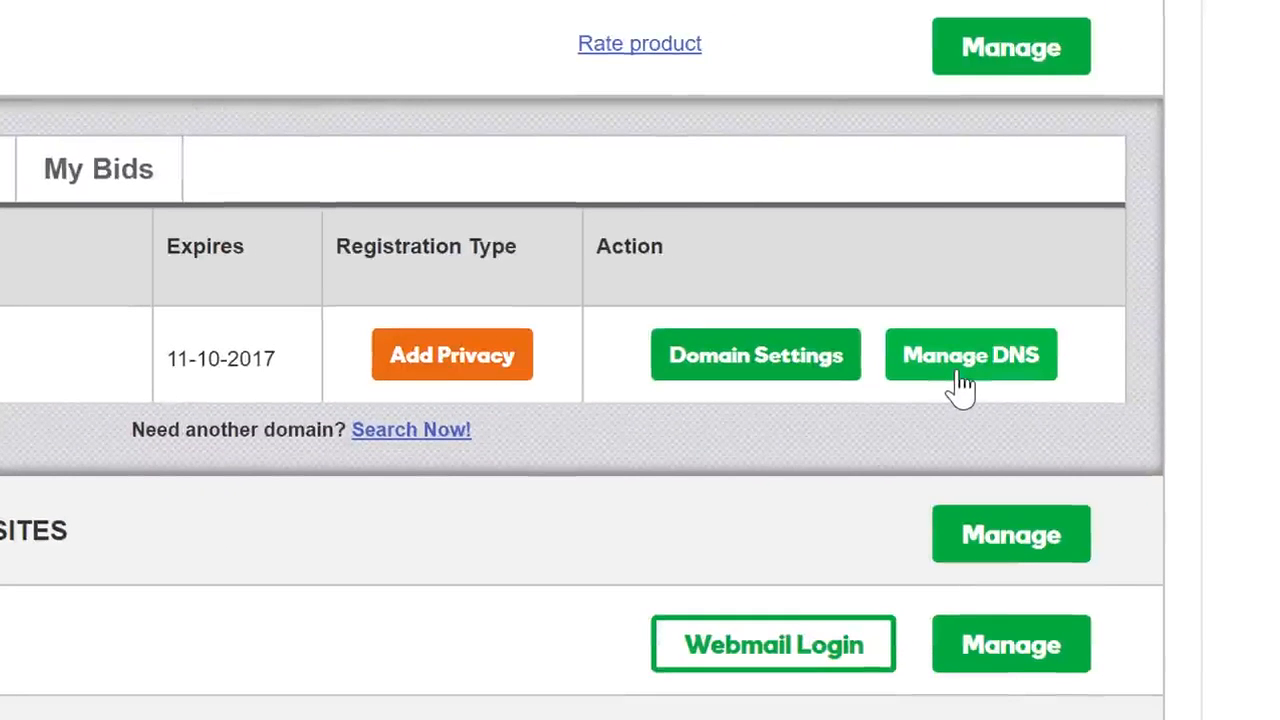
left_click(960, 385)
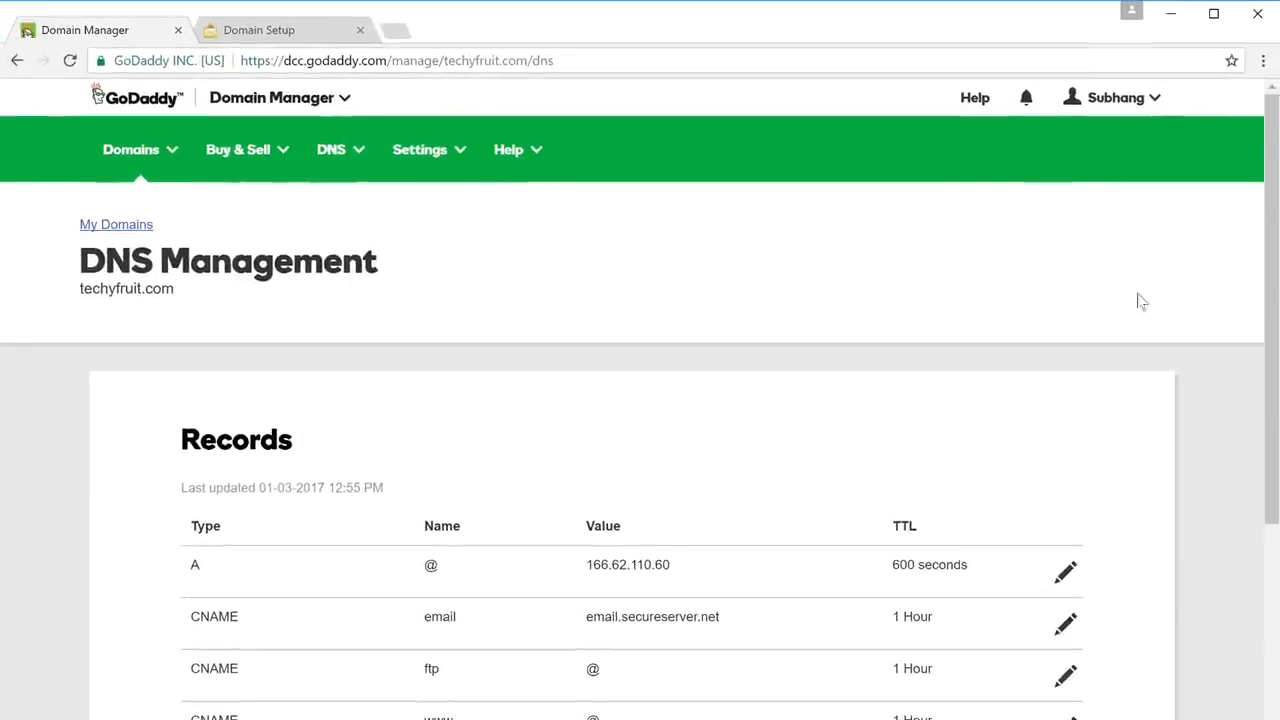
left_click_drag(1268, 170, 1262, 444)
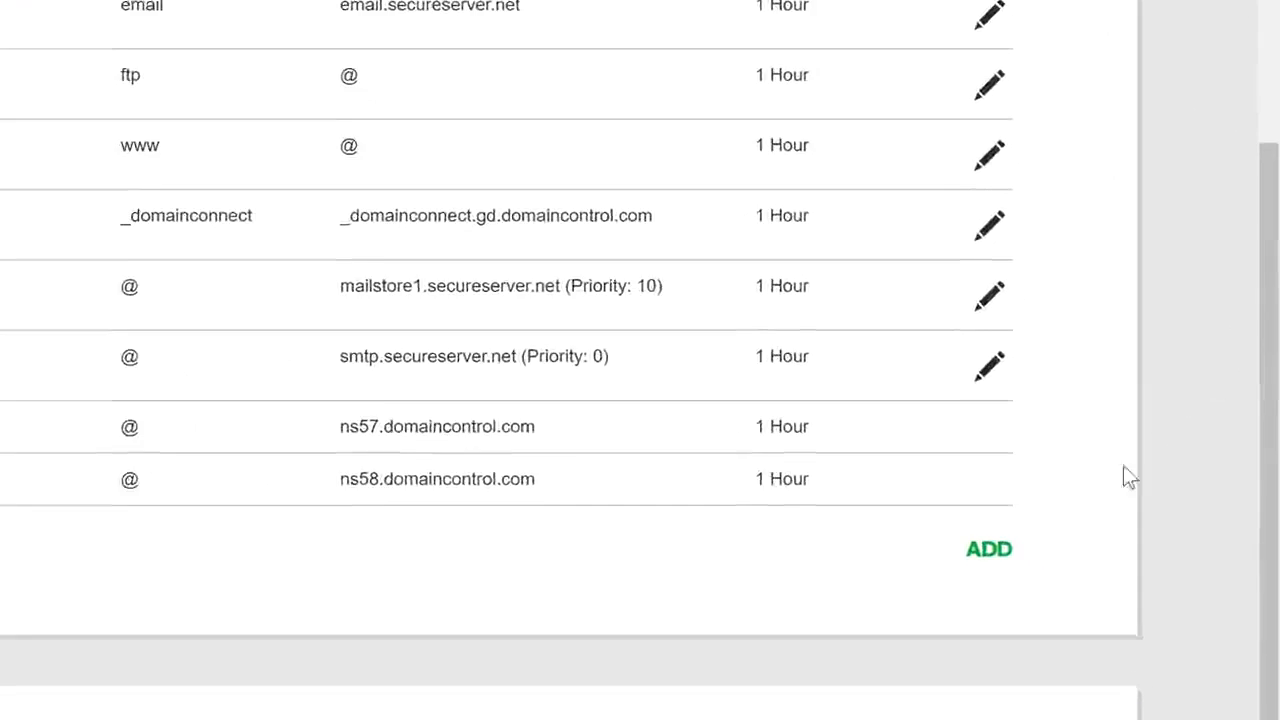
Step: Add a new CNAME record in GoDaddy's DNS page, then return to Zoho's Domain Setup
left_click(953, 543)
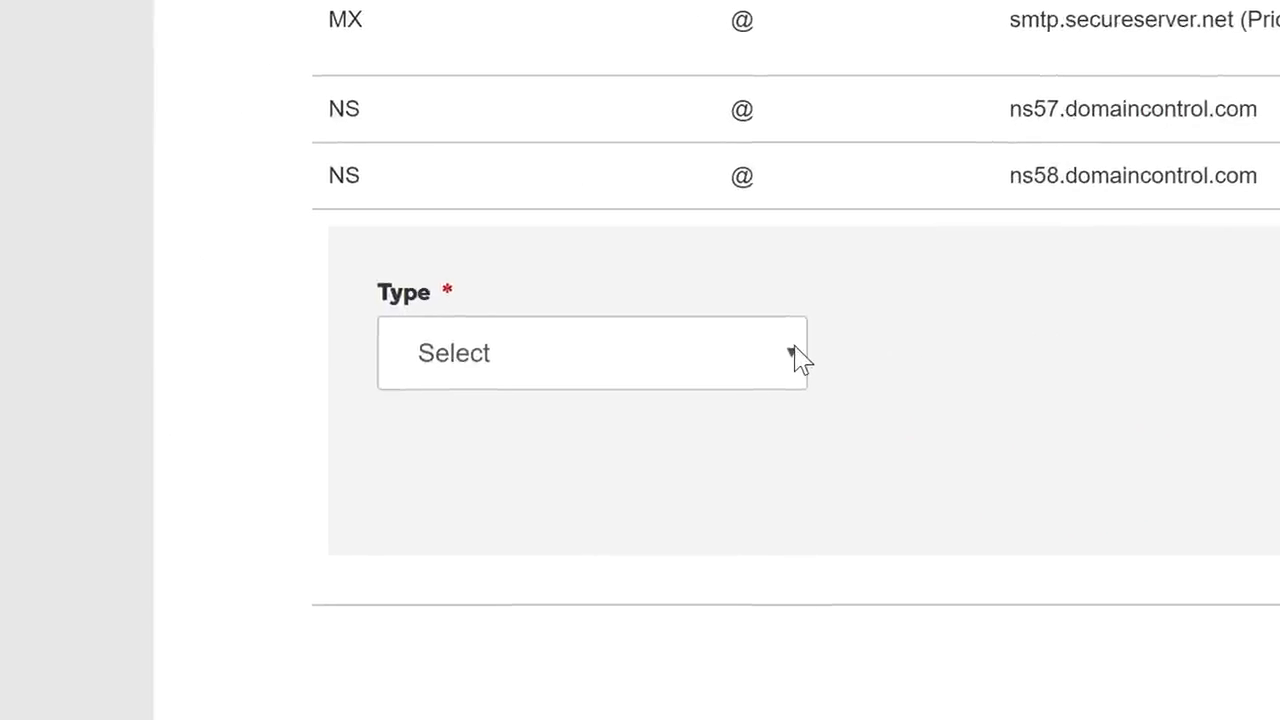
left_click(140, 450)
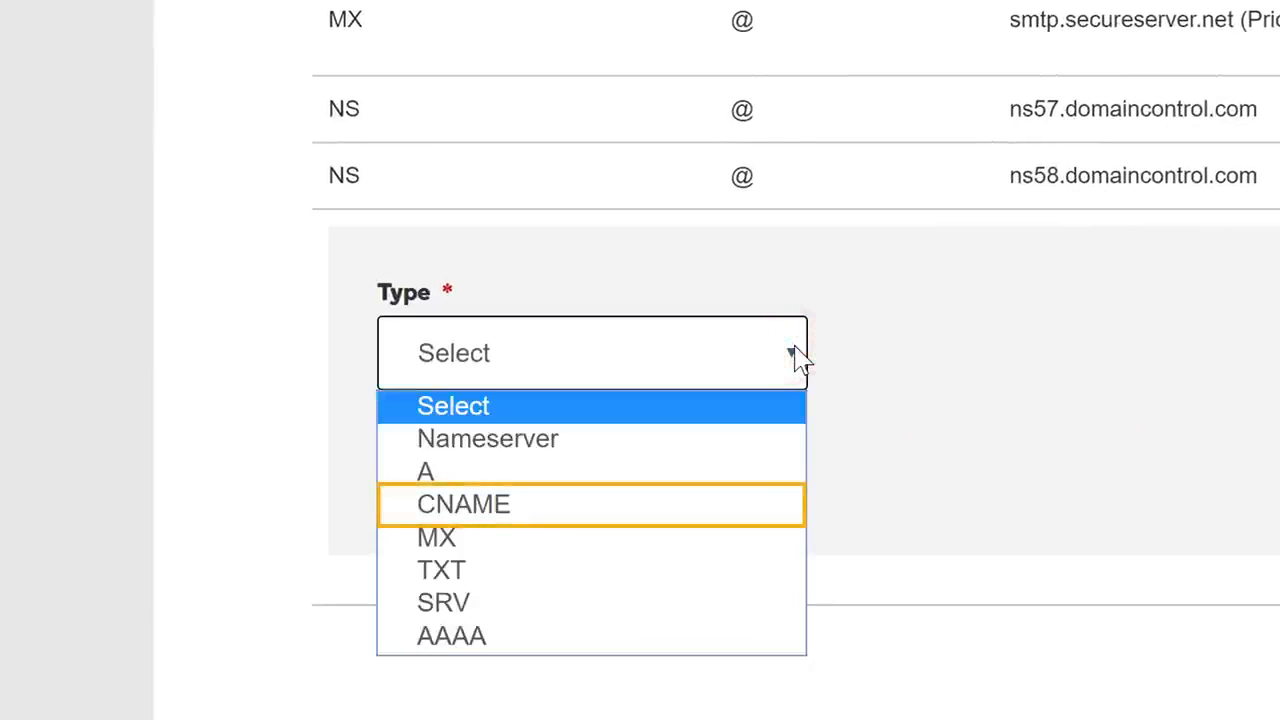
left_click(462, 519)
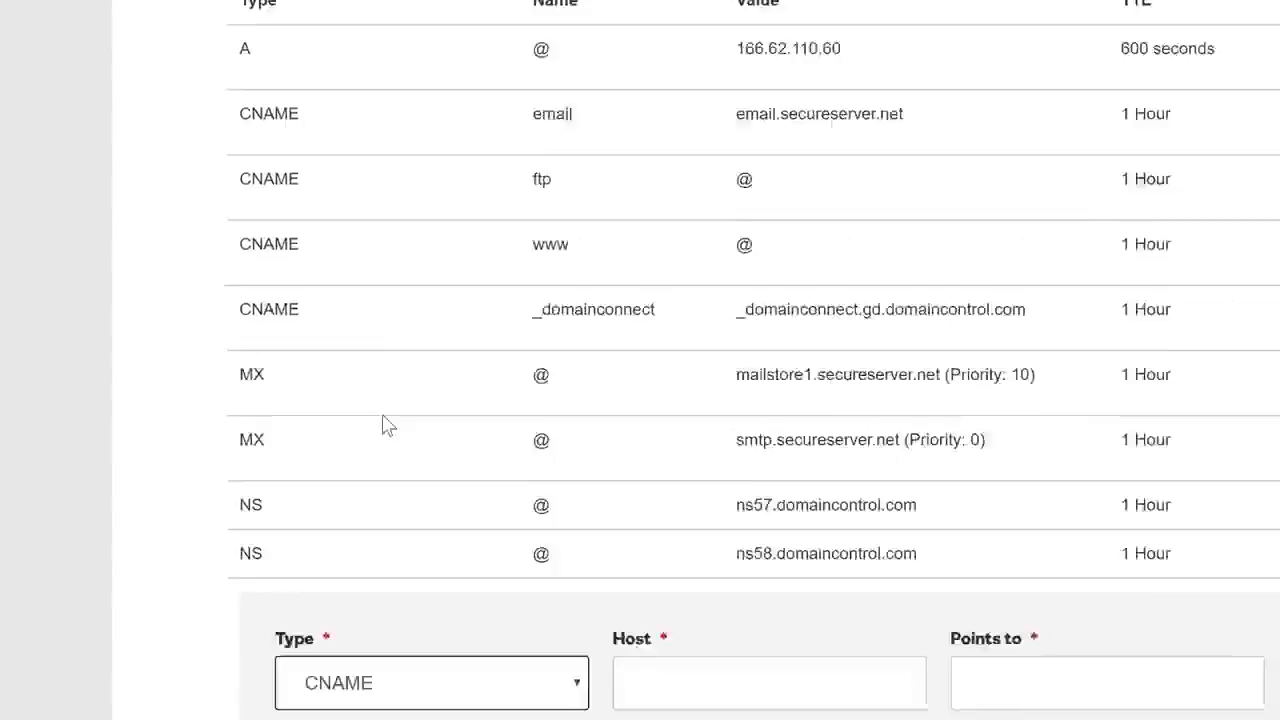
left_click(500, 57)
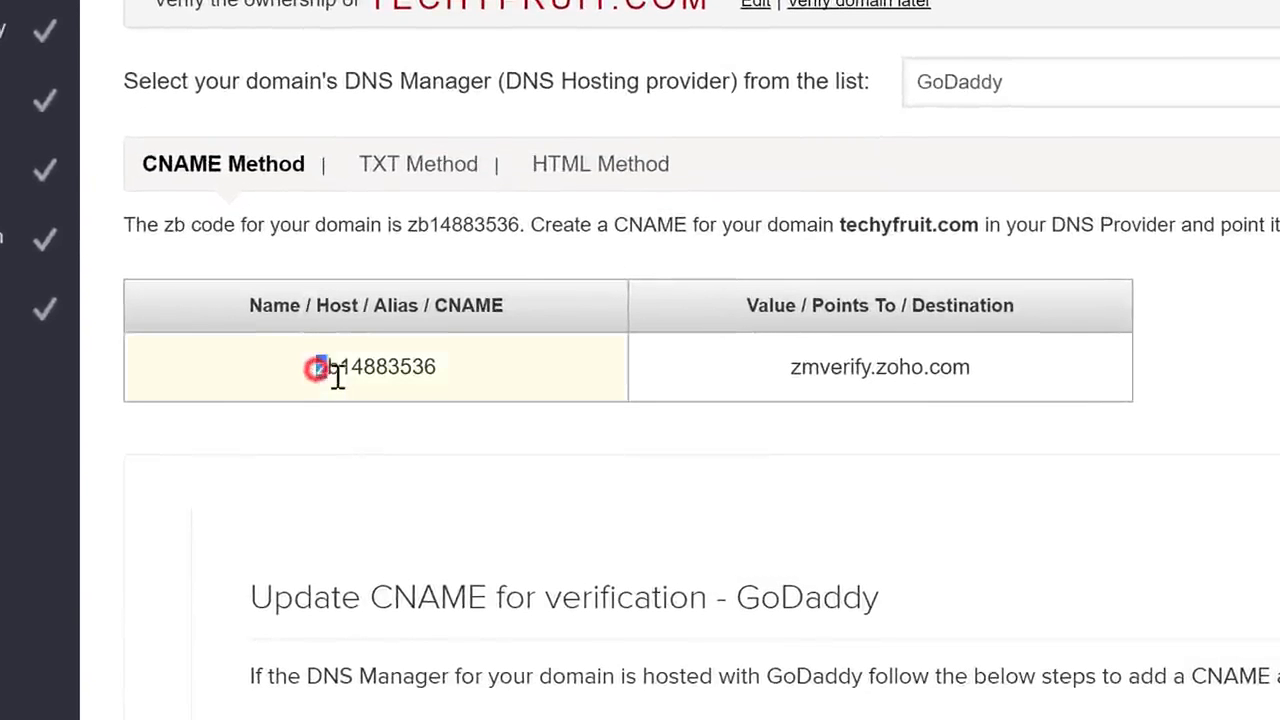
Step: Copy Zoho's zb14883536 code into the new CNAME record's Host field
left_click_drag(338, 376, 436, 372)
right_click(375, 367)
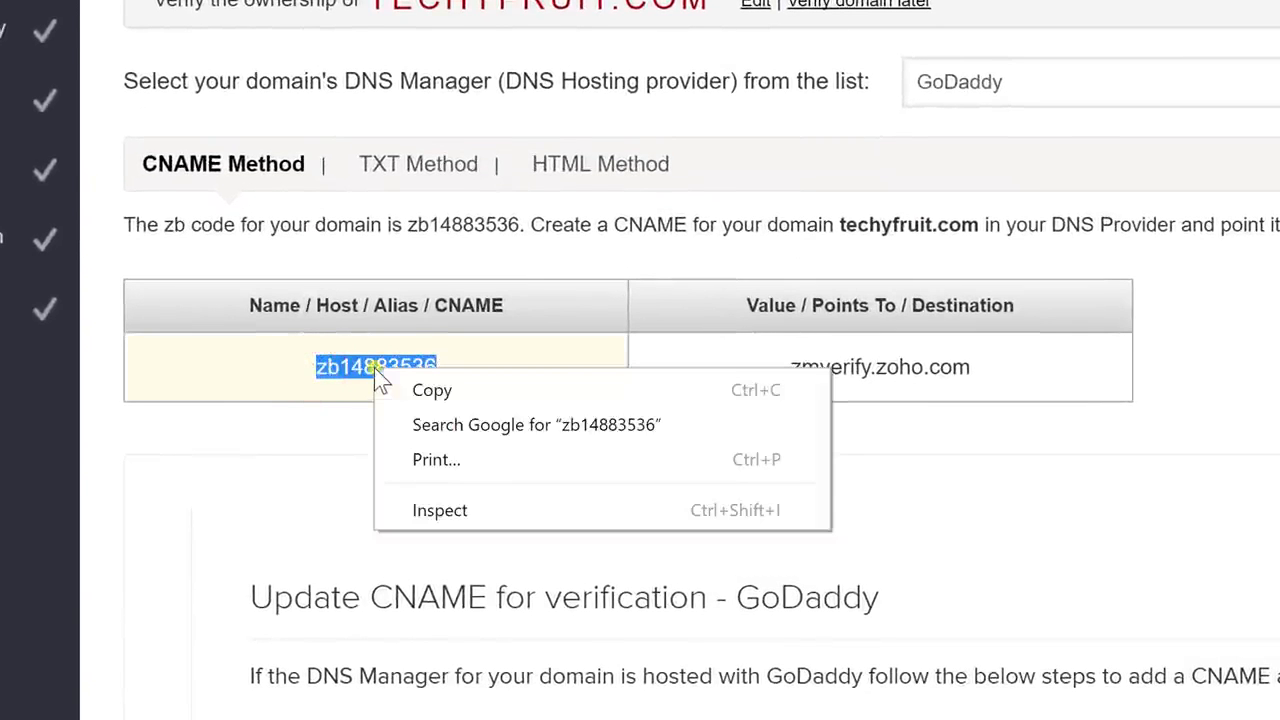
left_click(428, 400)
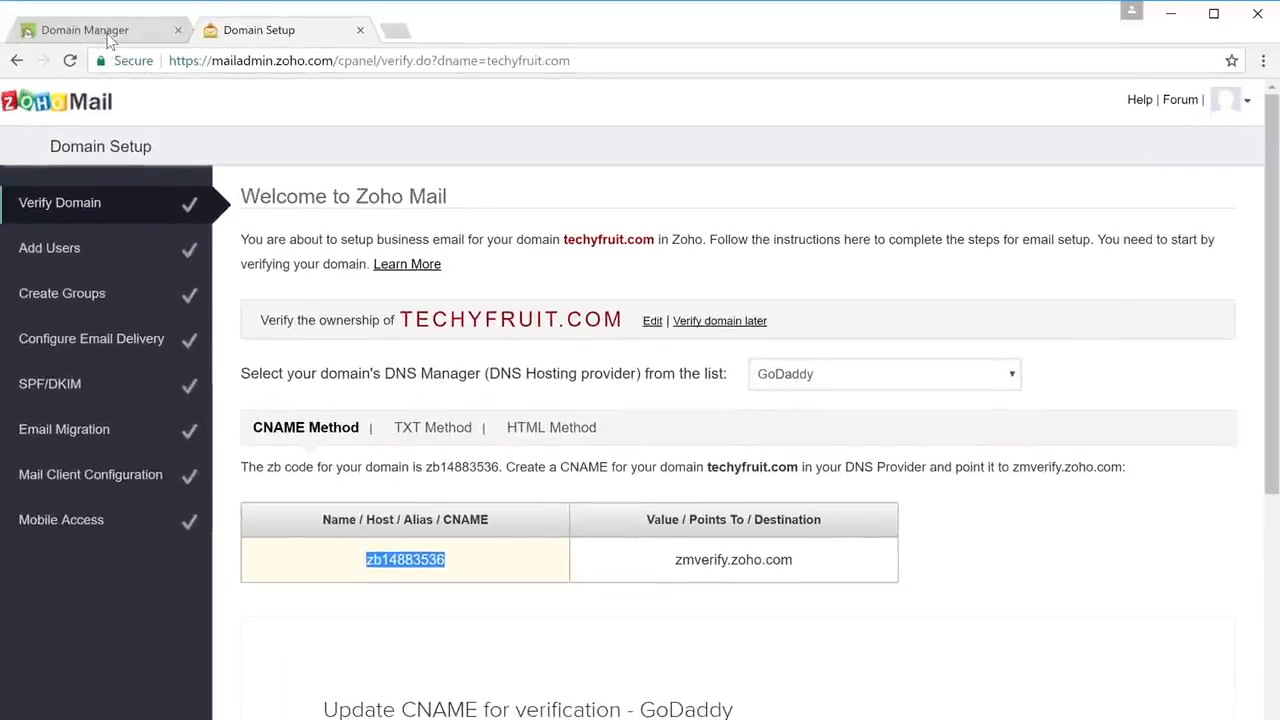
left_click(105, 31)
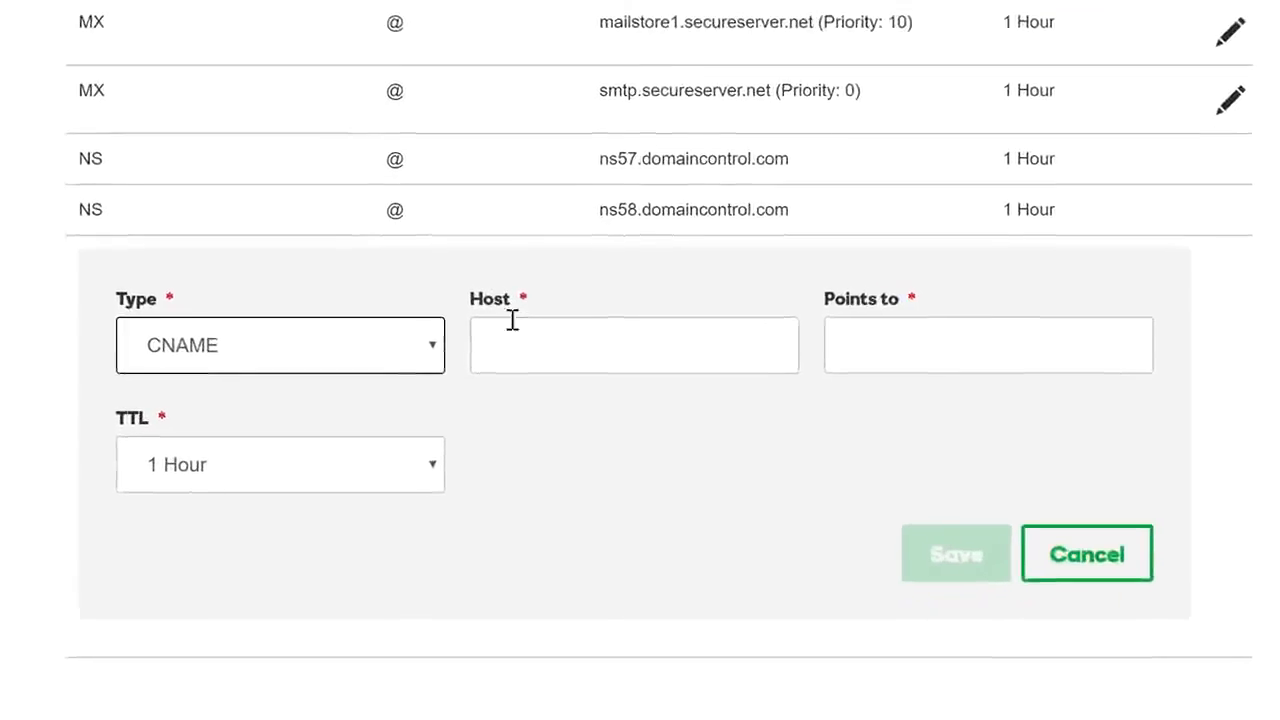
left_click(512, 638)
right_click(516, 638)
left_click(575, 464)
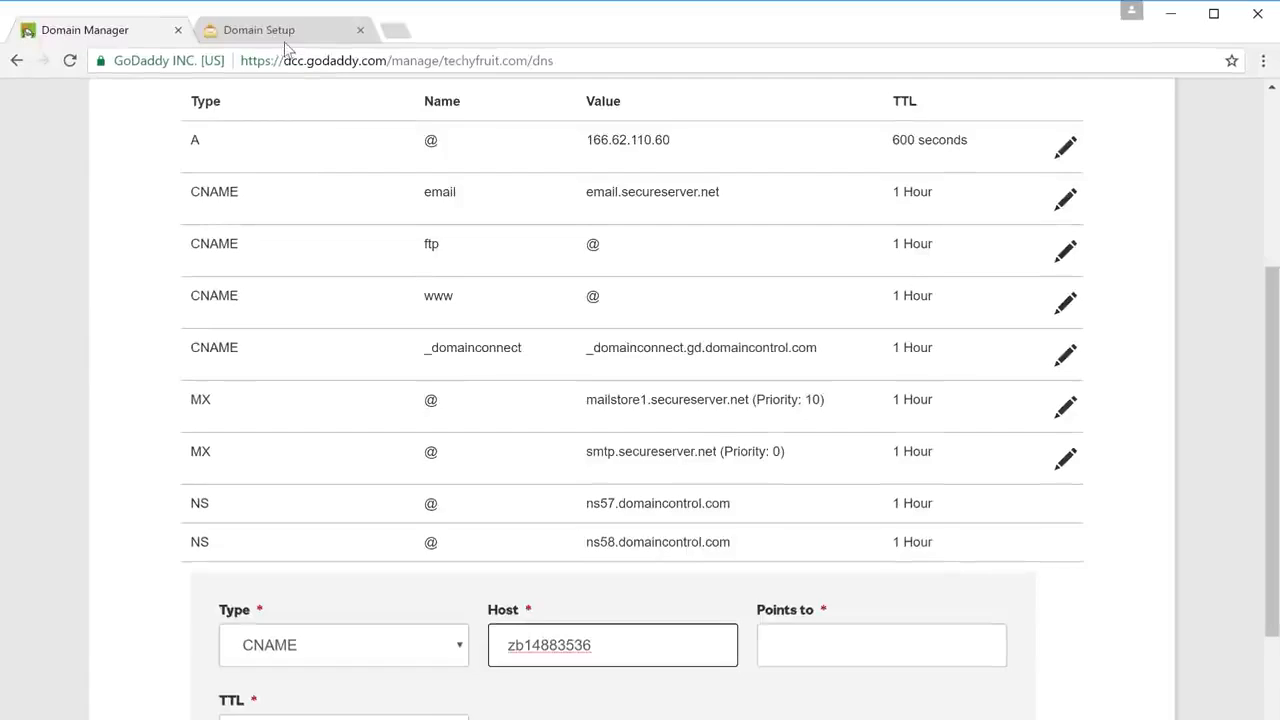
Step: Copy zmverify.zoho.com into the Points to field and save the CNAME record
left_click(285, 32)
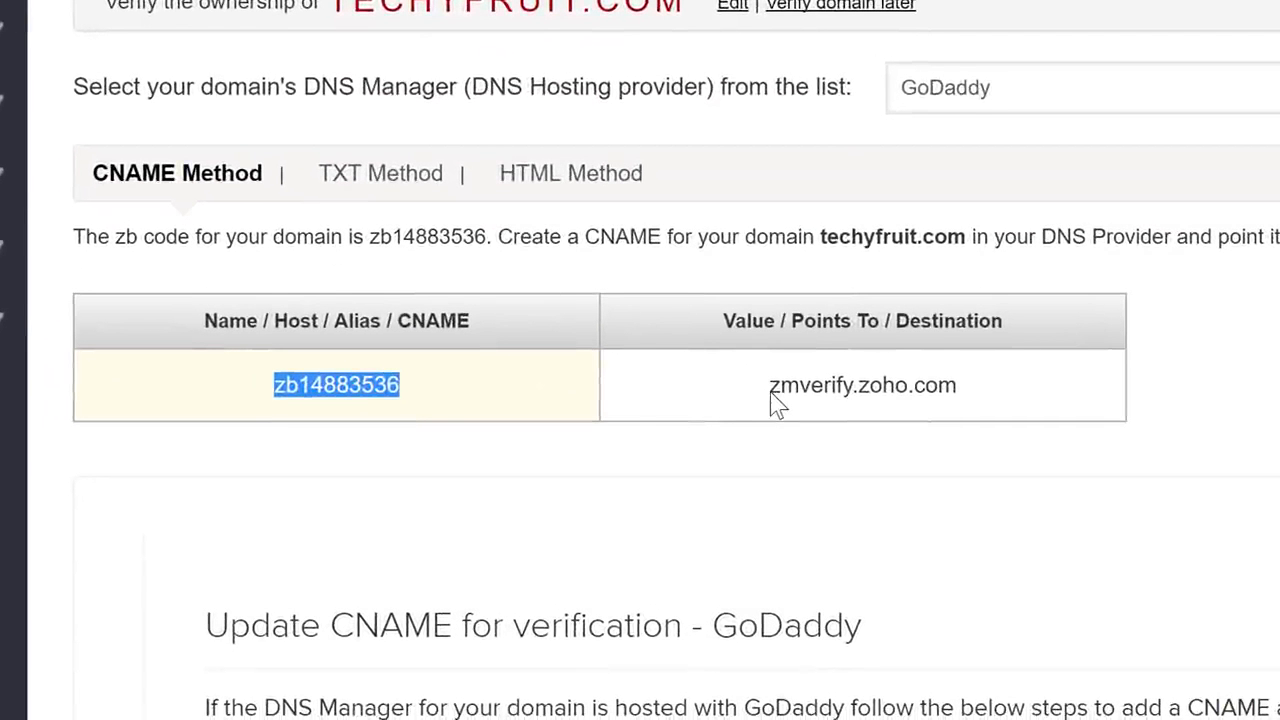
left_click_drag(770, 390, 960, 386)
right_click(858, 394)
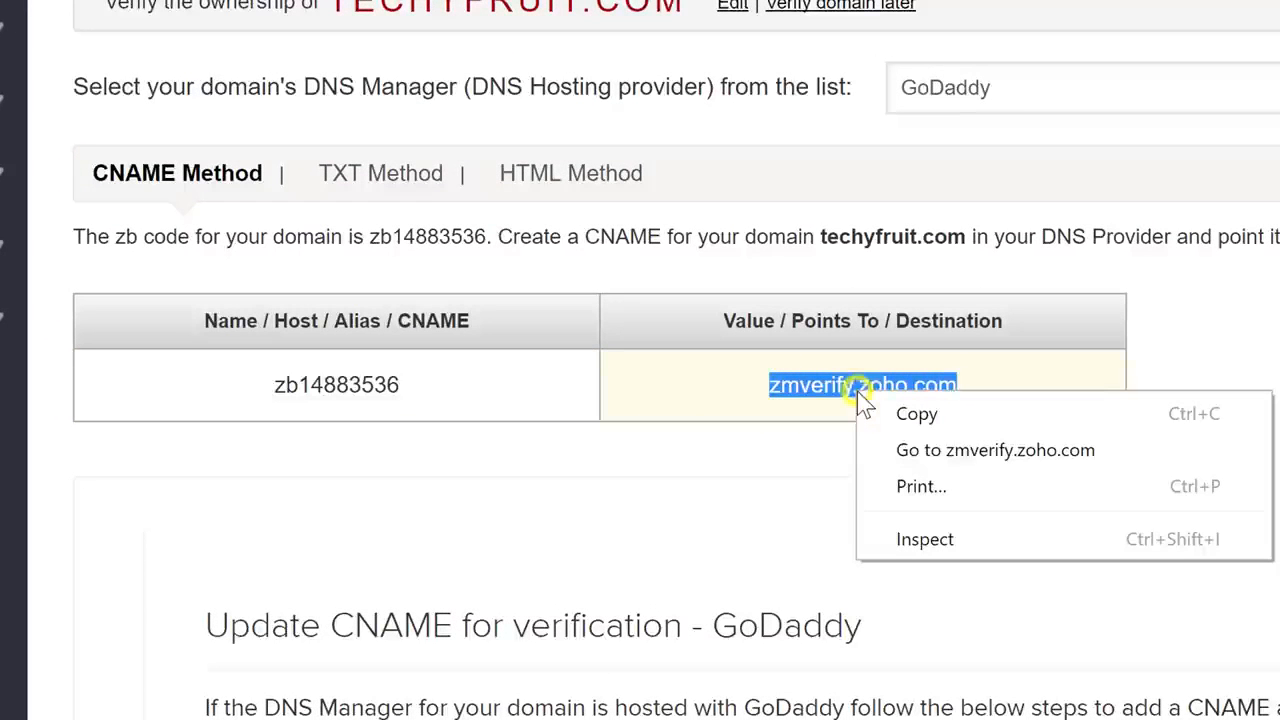
left_click(912, 416)
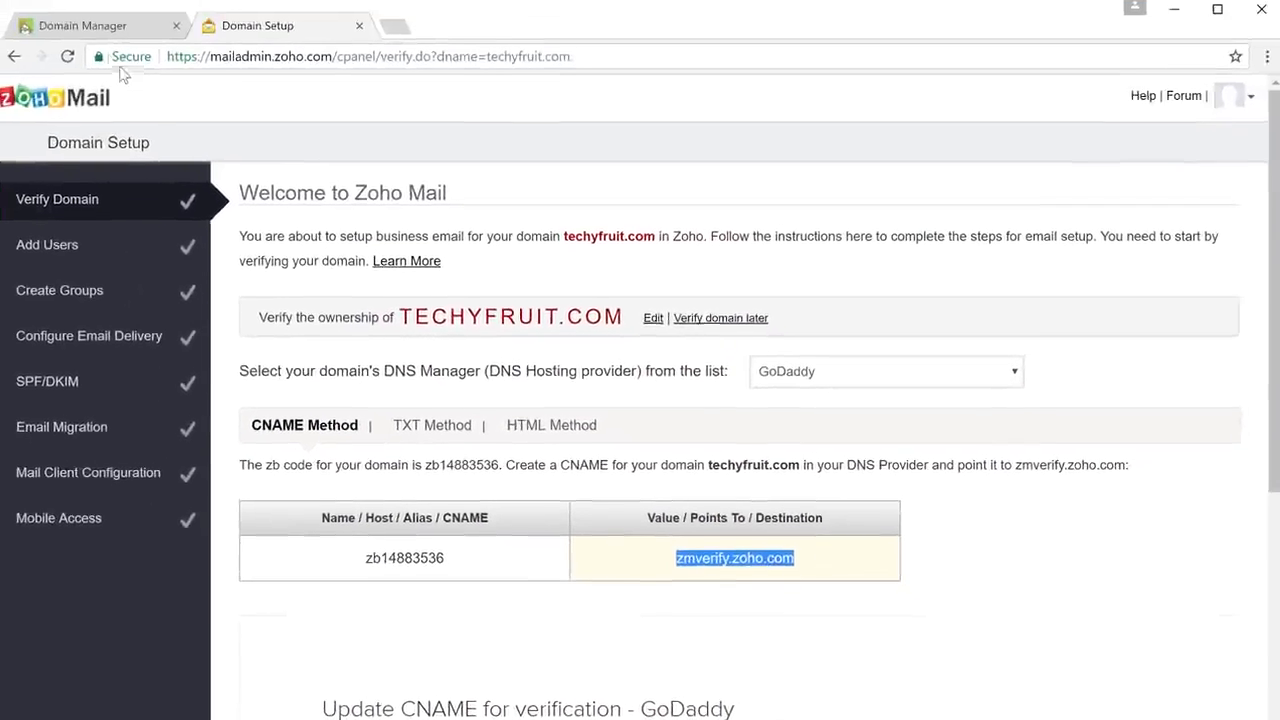
left_click(85, 25)
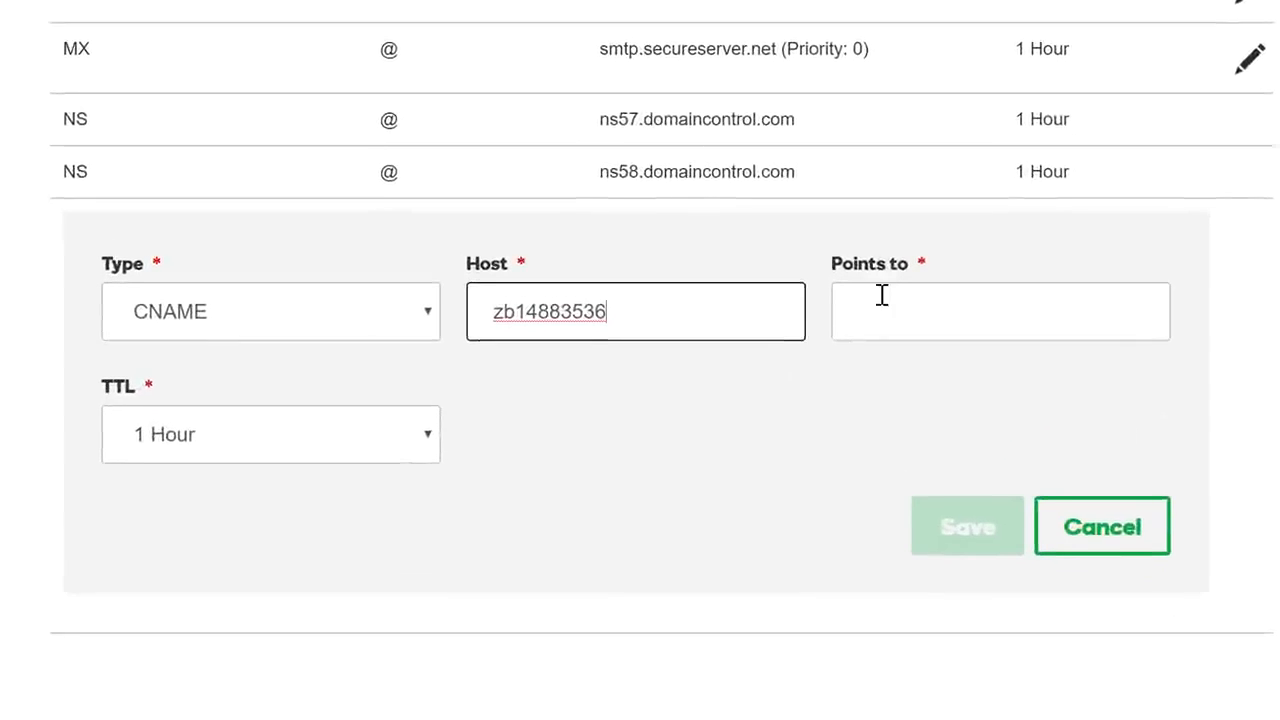
left_click(803, 540)
right_click(810, 539)
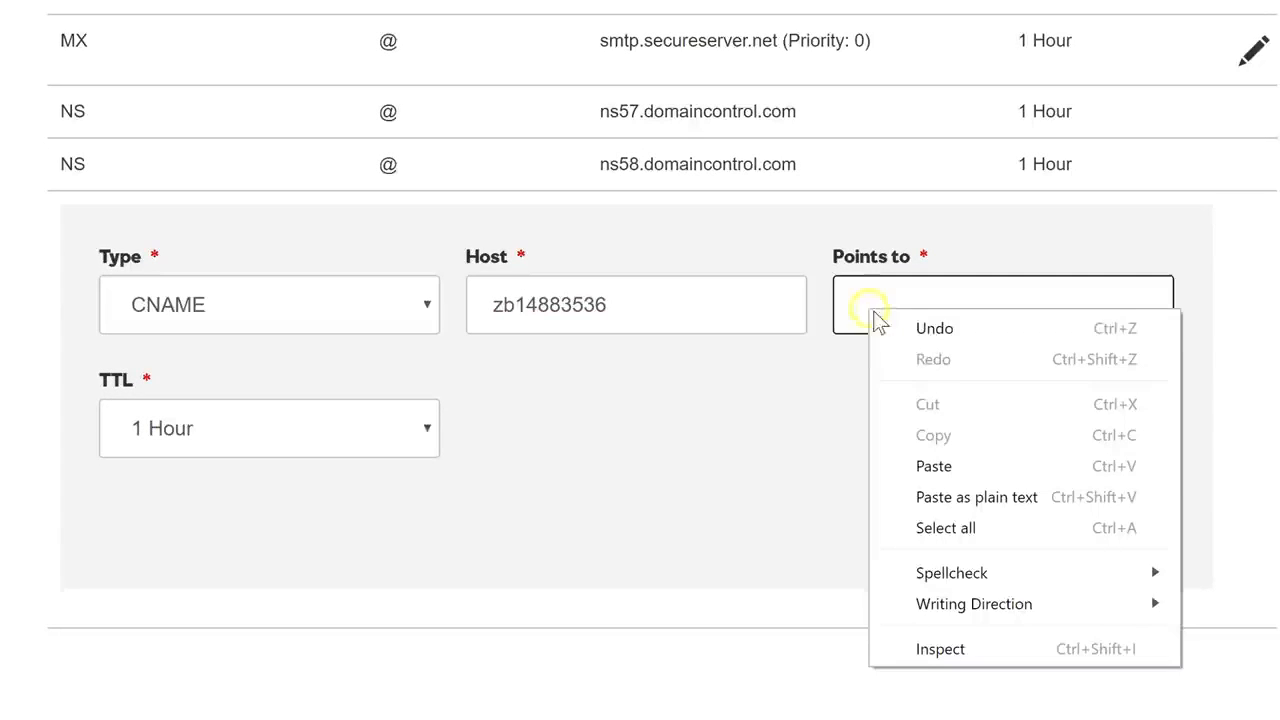
left_click(952, 467)
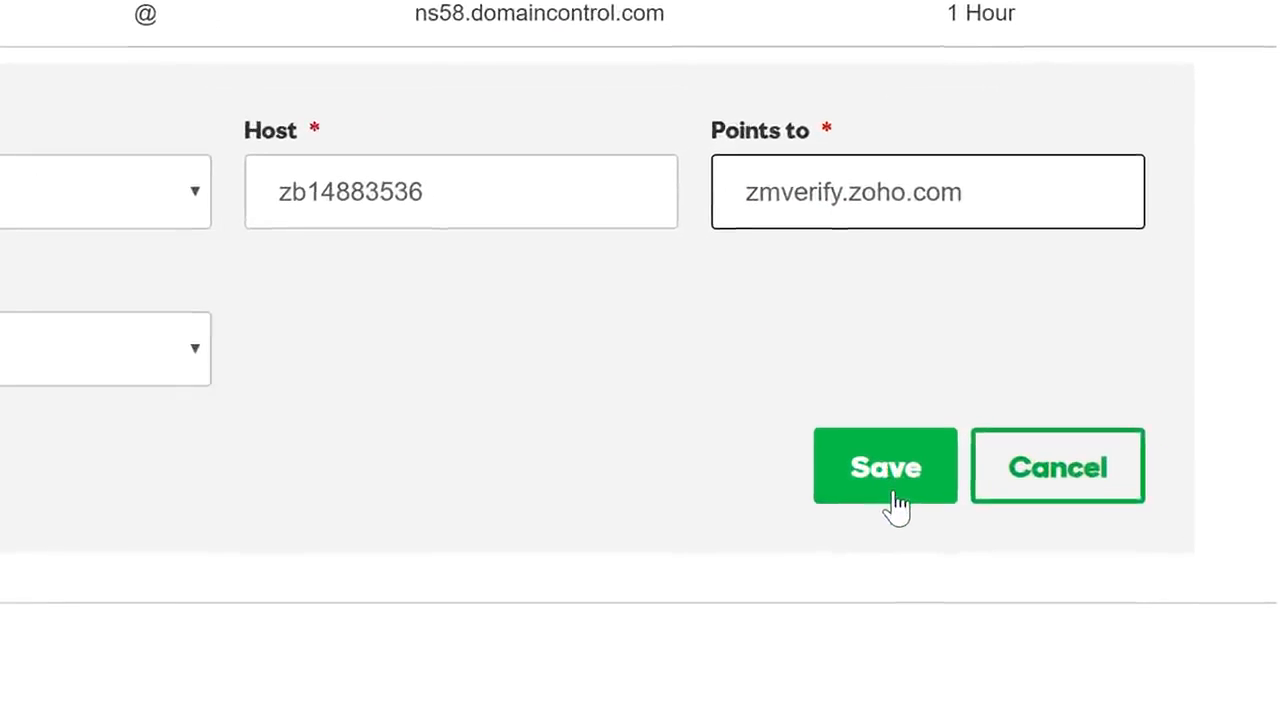
left_click(977, 539)
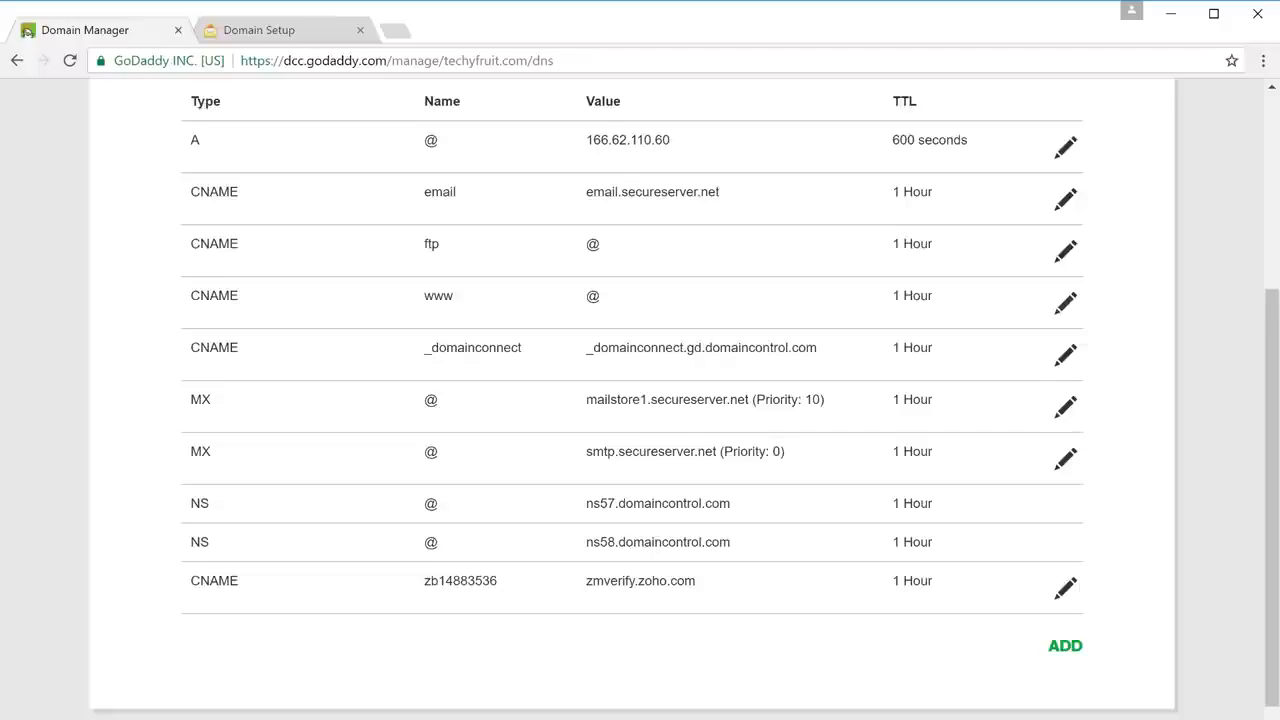
Step: Run Zoho's CNAME check for techyfruit.com and confirm it with Verify Now
left_click(264, 33)
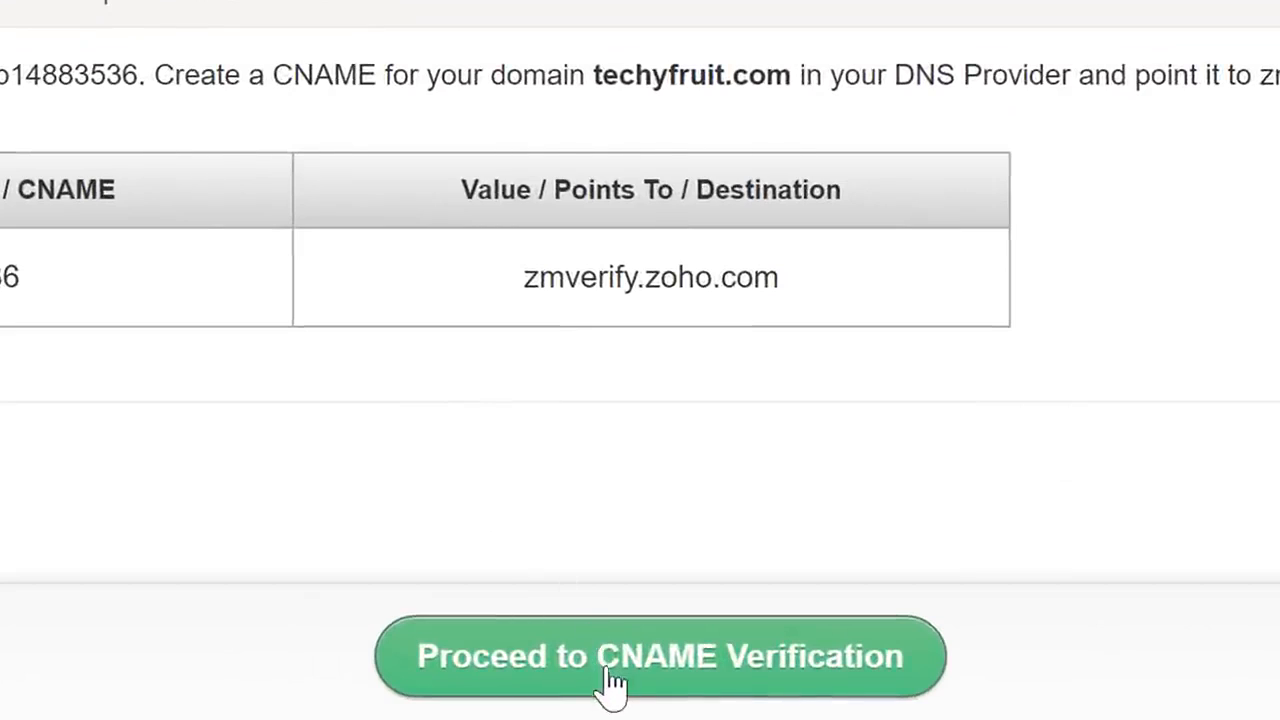
left_click(610, 683)
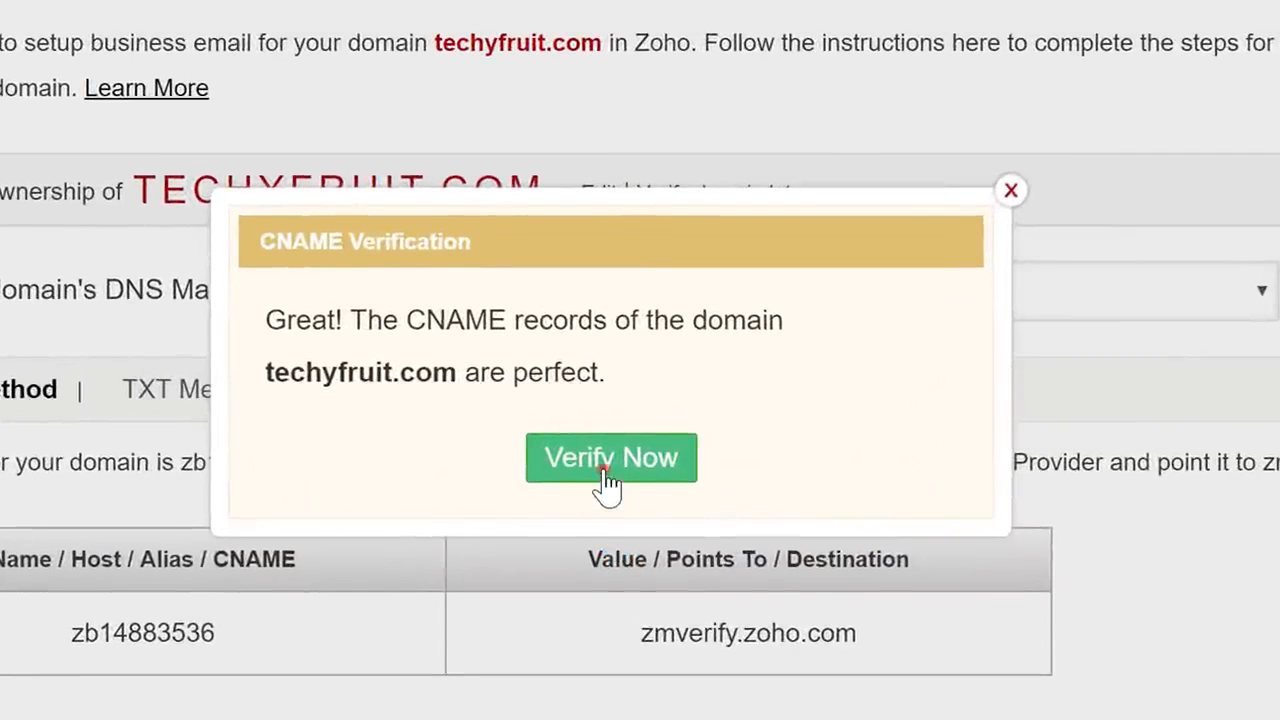
left_click(606, 468)
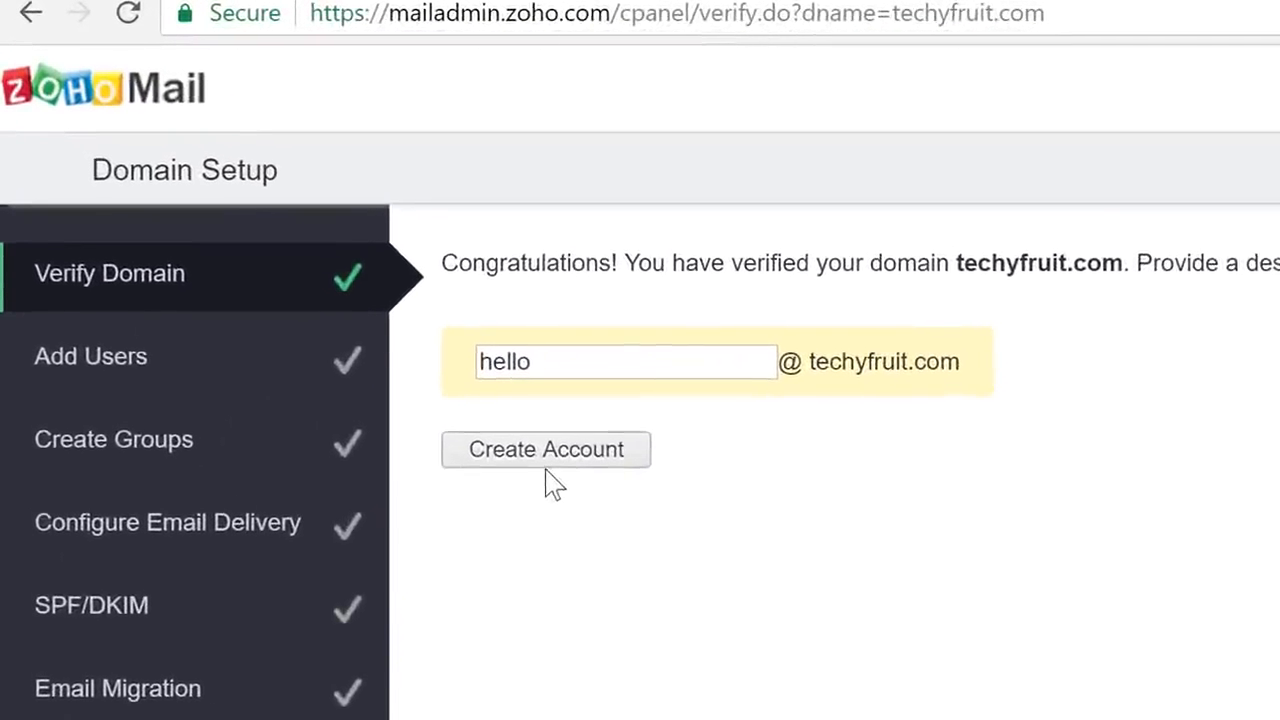
Step: Create the hello mailbox, skip Add Users and Create Groups, and continue past Email Delivery
left_click(536, 462)
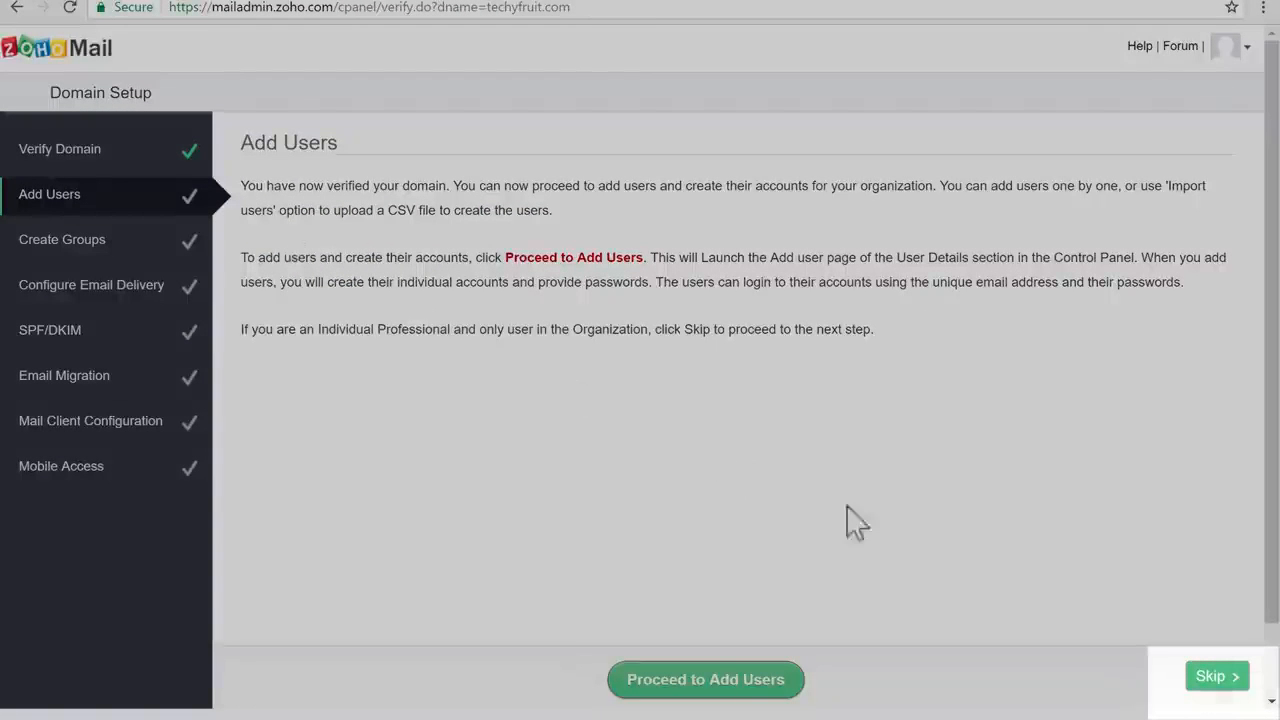
left_click(1212, 680)
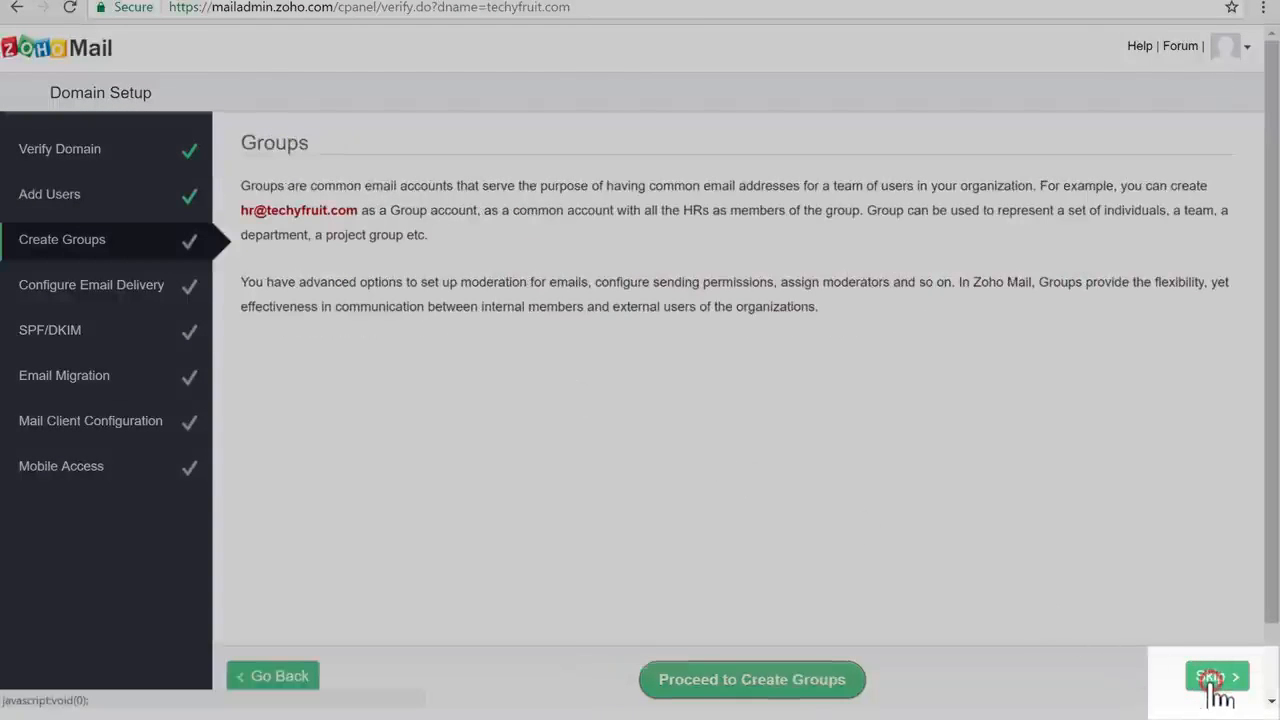
left_click(1212, 679)
left_click(1212, 680)
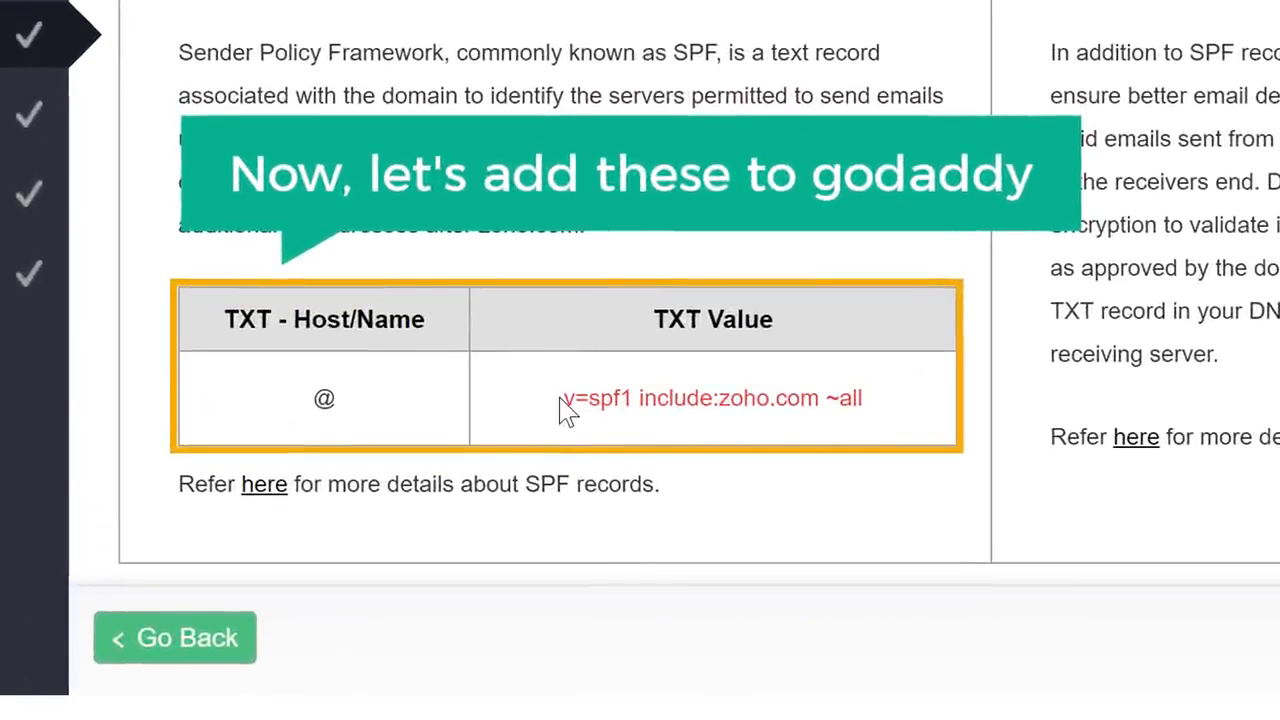
Step: Copy Zoho's SPF value v=spf1 include:zoho.com ~all
left_click_drag(562, 398, 868, 408)
right_click(714, 400)
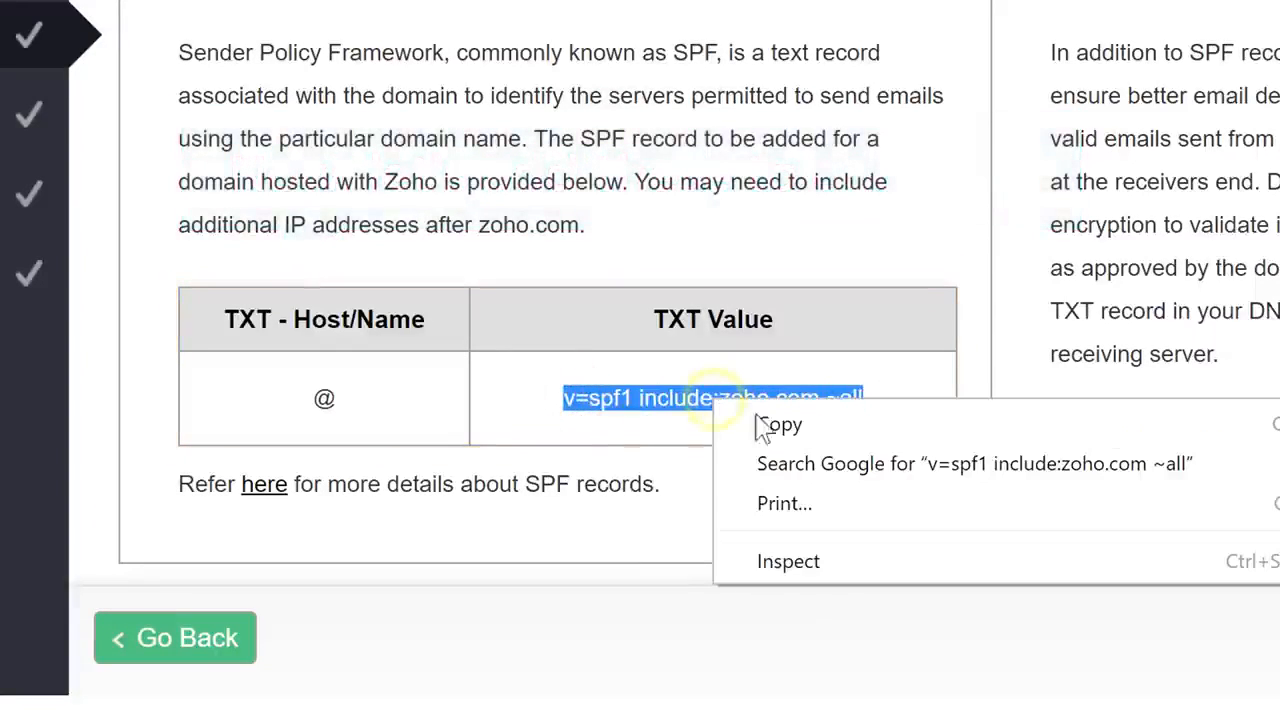
left_click(788, 428)
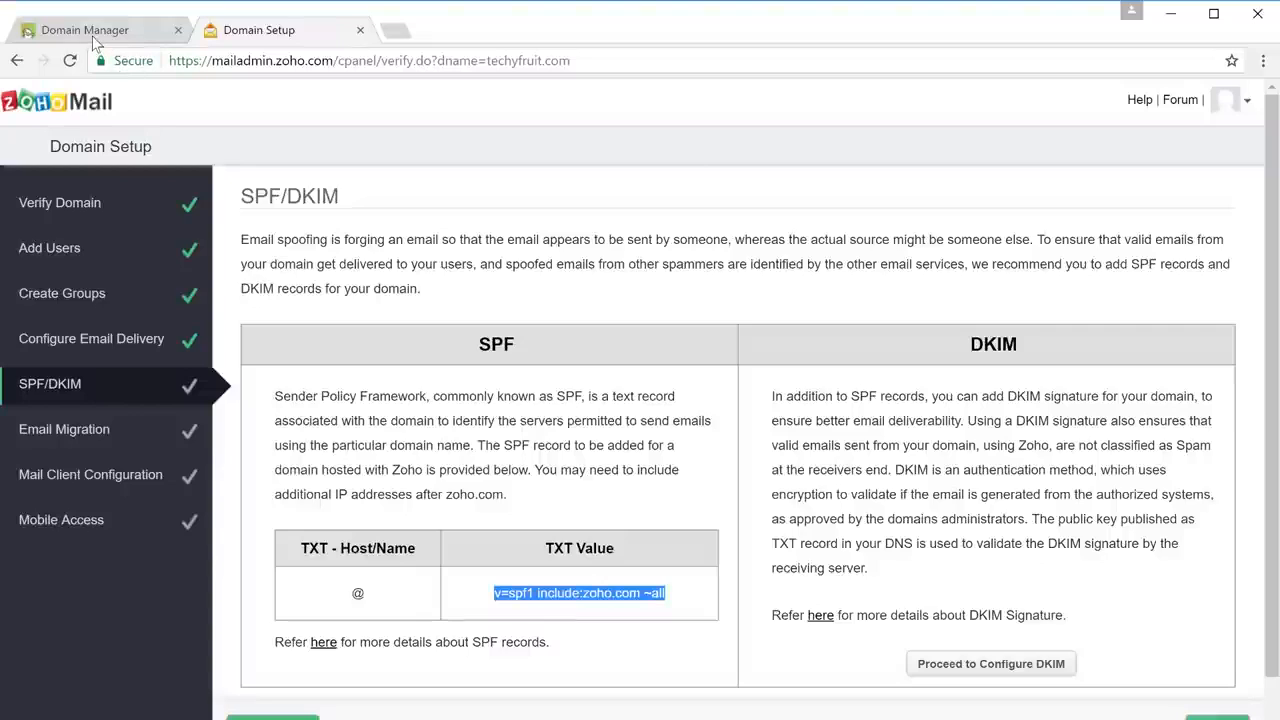
Step: Add and save a GoDaddy TXT record at host @ with the pasted SPF value
left_click(97, 31)
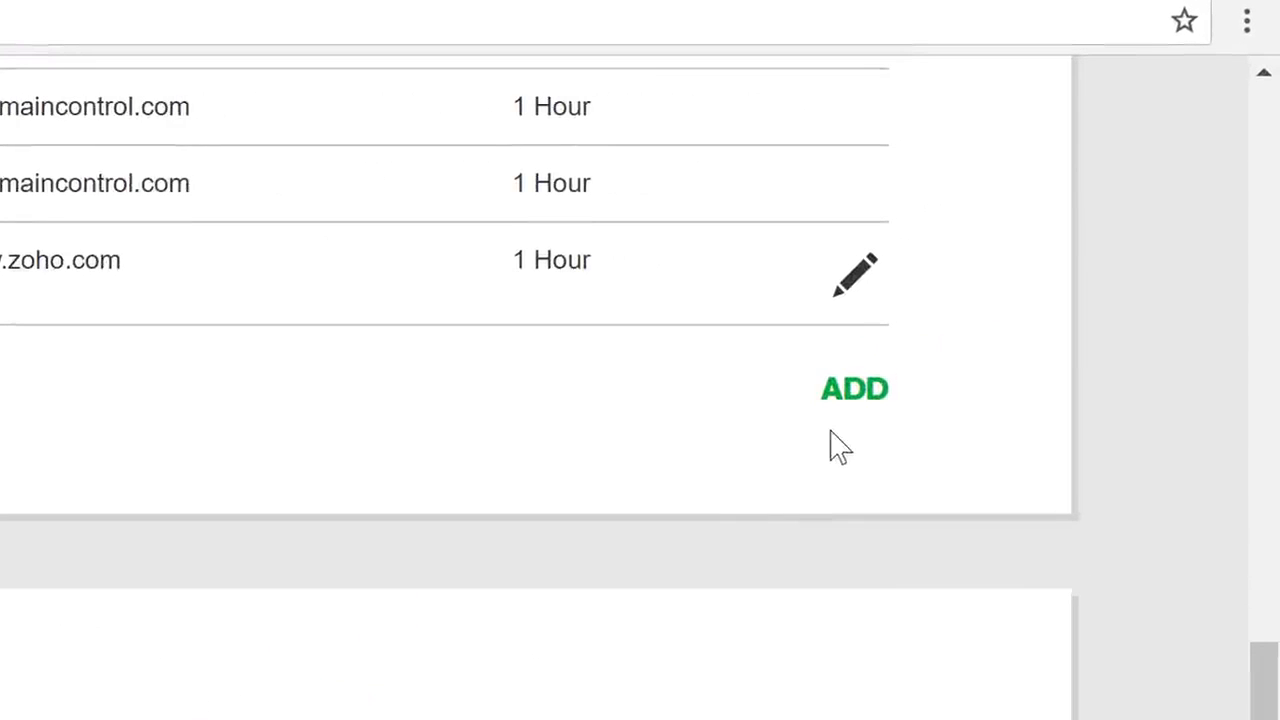
left_click(858, 410)
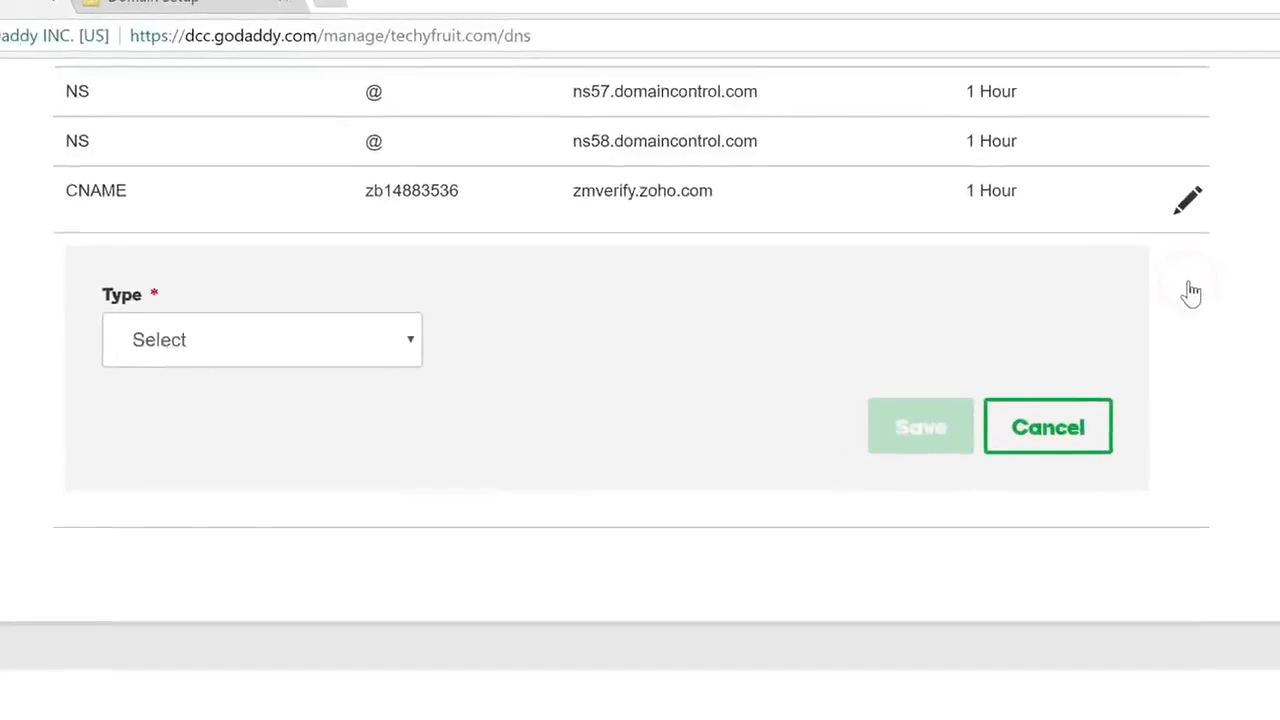
left_click(349, 342)
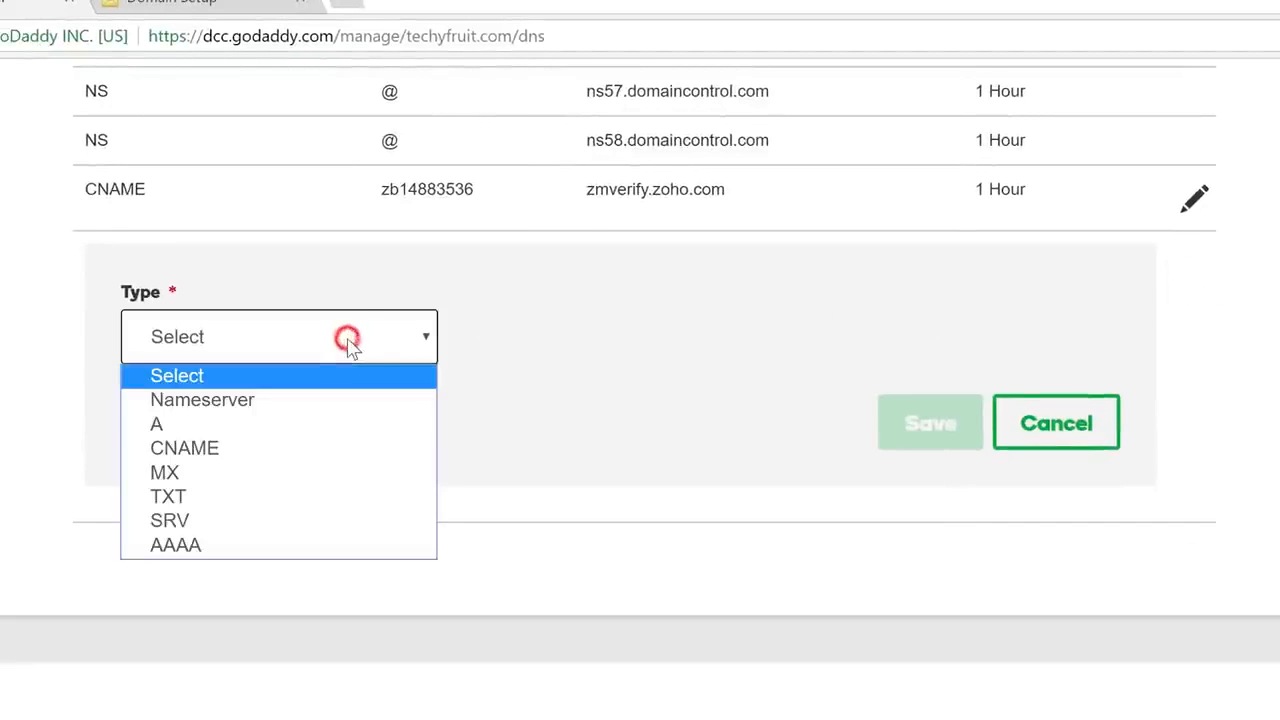
left_click(166, 496)
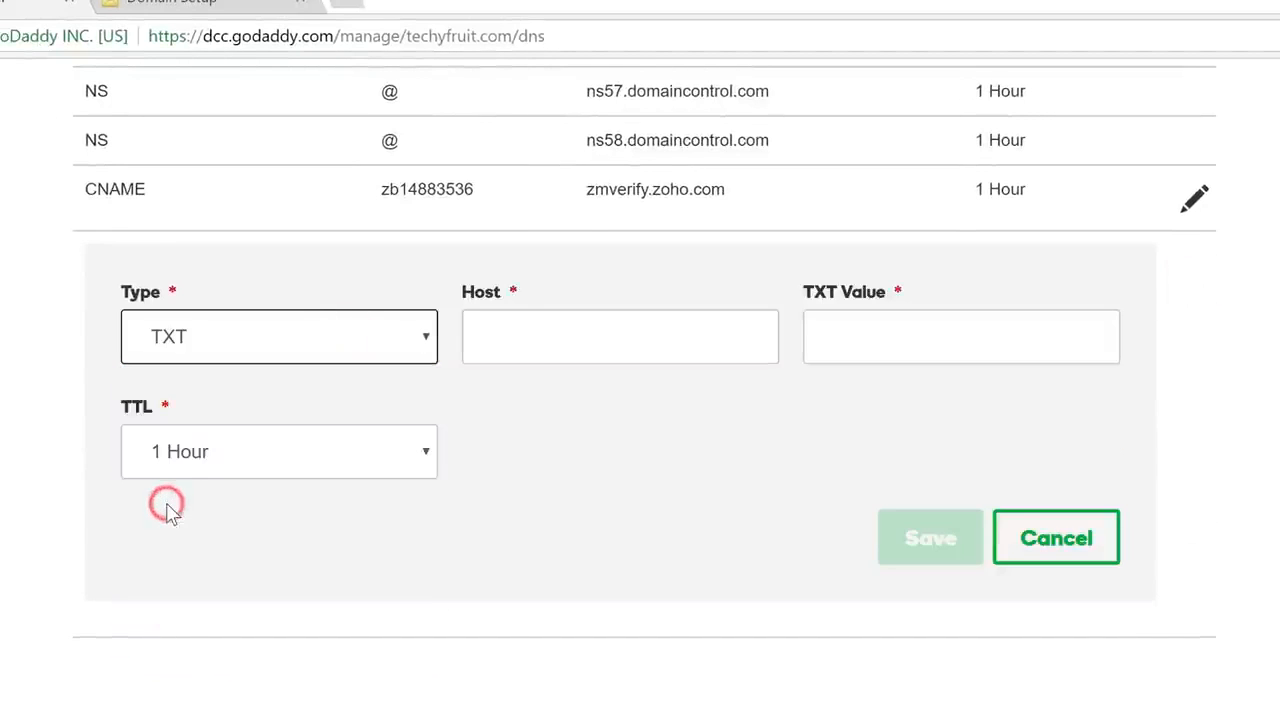
left_click(547, 345)
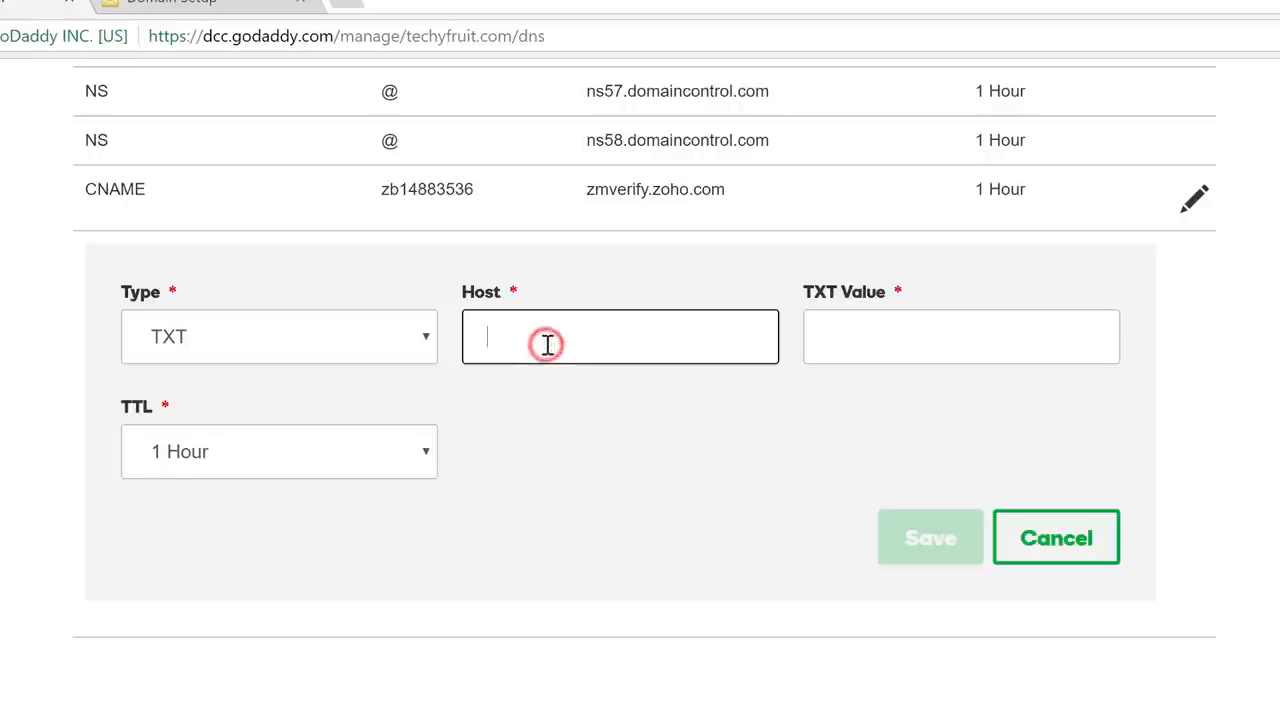
left_click(865, 344)
right_click(854, 337)
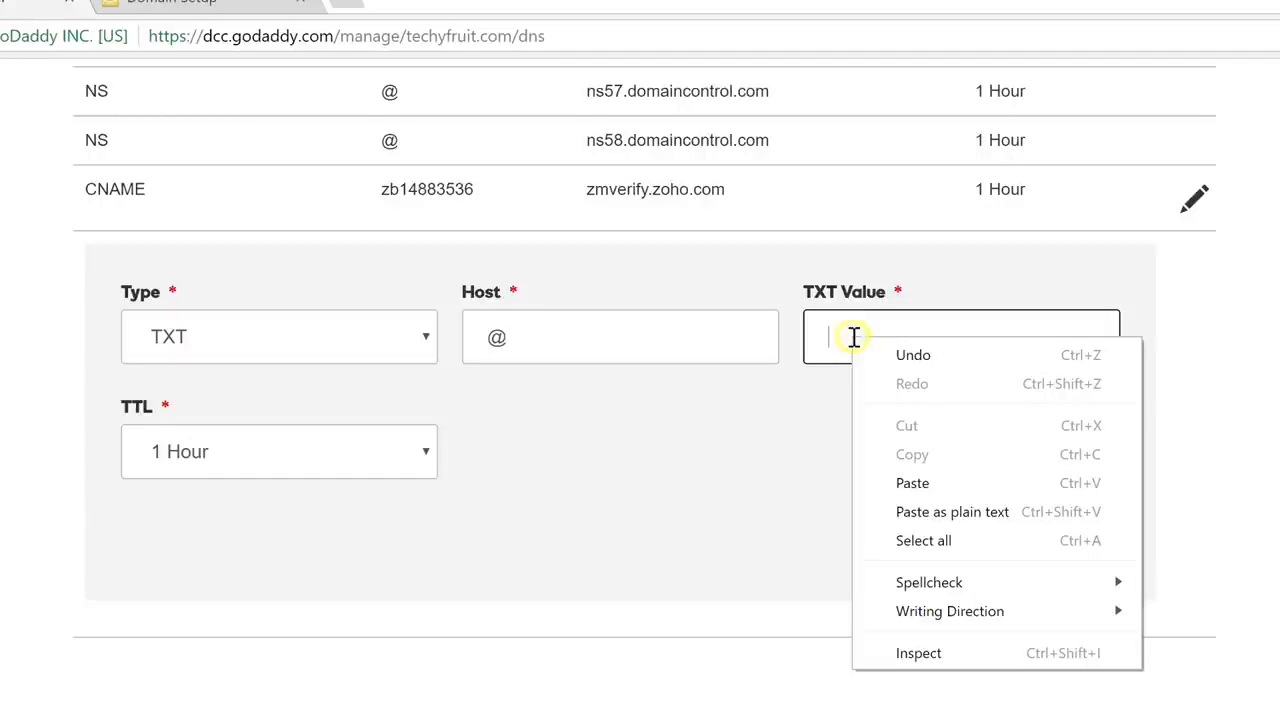
left_click(918, 485)
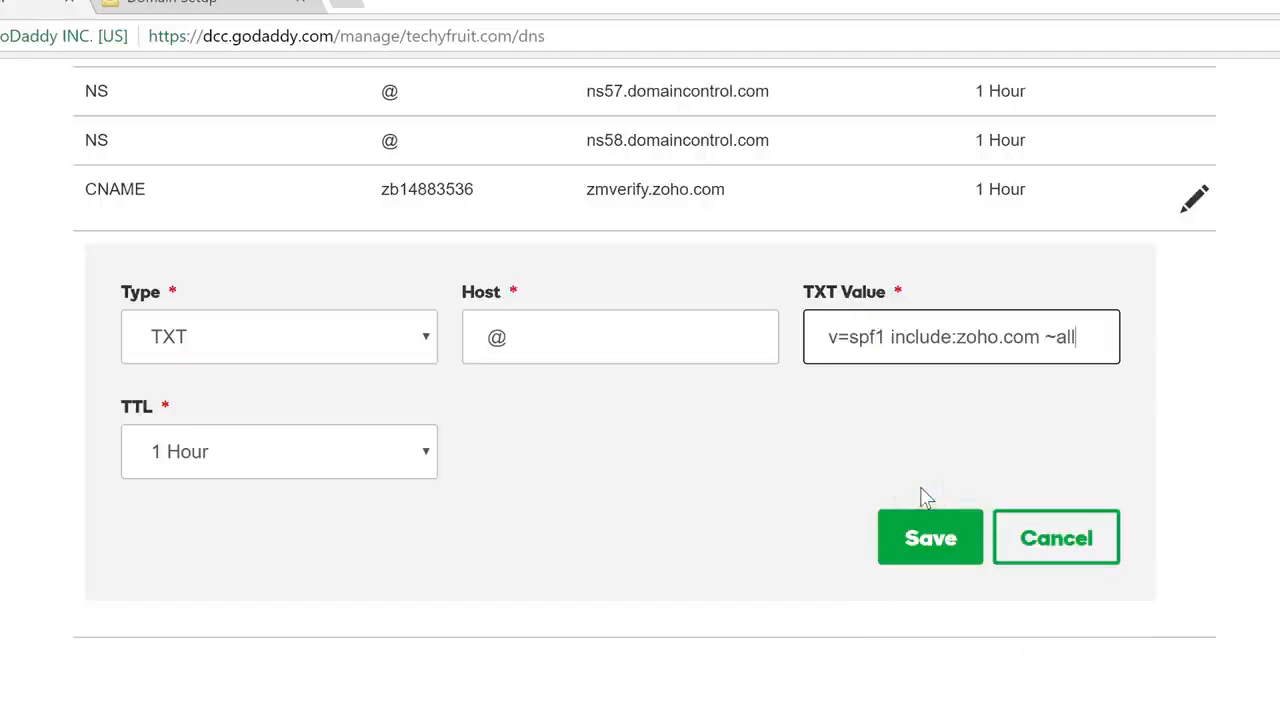
left_click(934, 548)
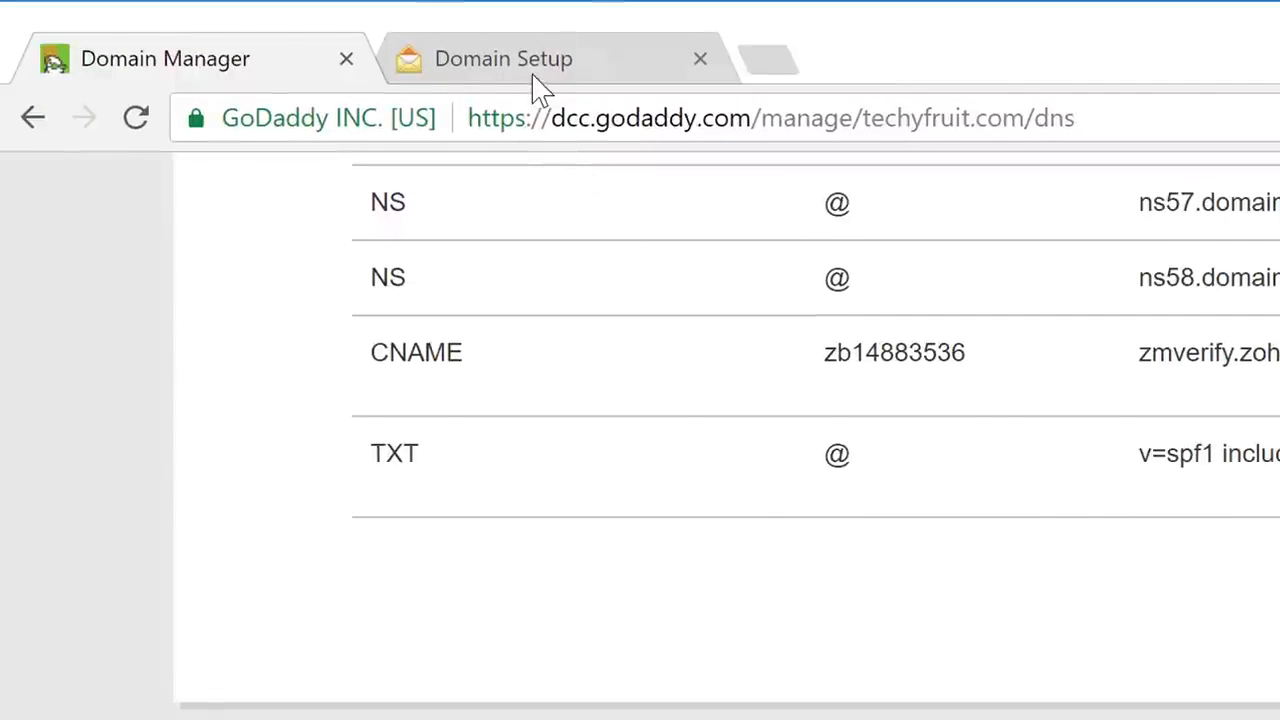
Step: Skip Zoho's DKIM and Email Migration steps to reach Mail Client Configuration
left_click(530, 74)
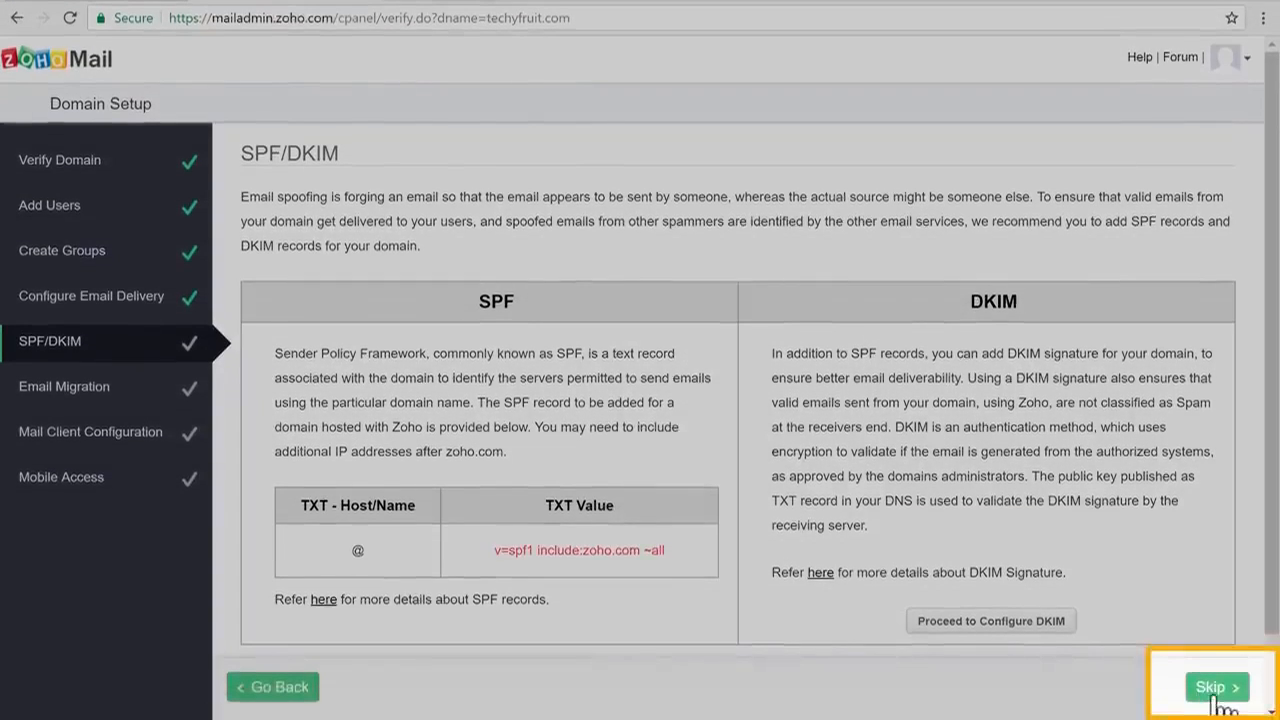
left_click(1212, 688)
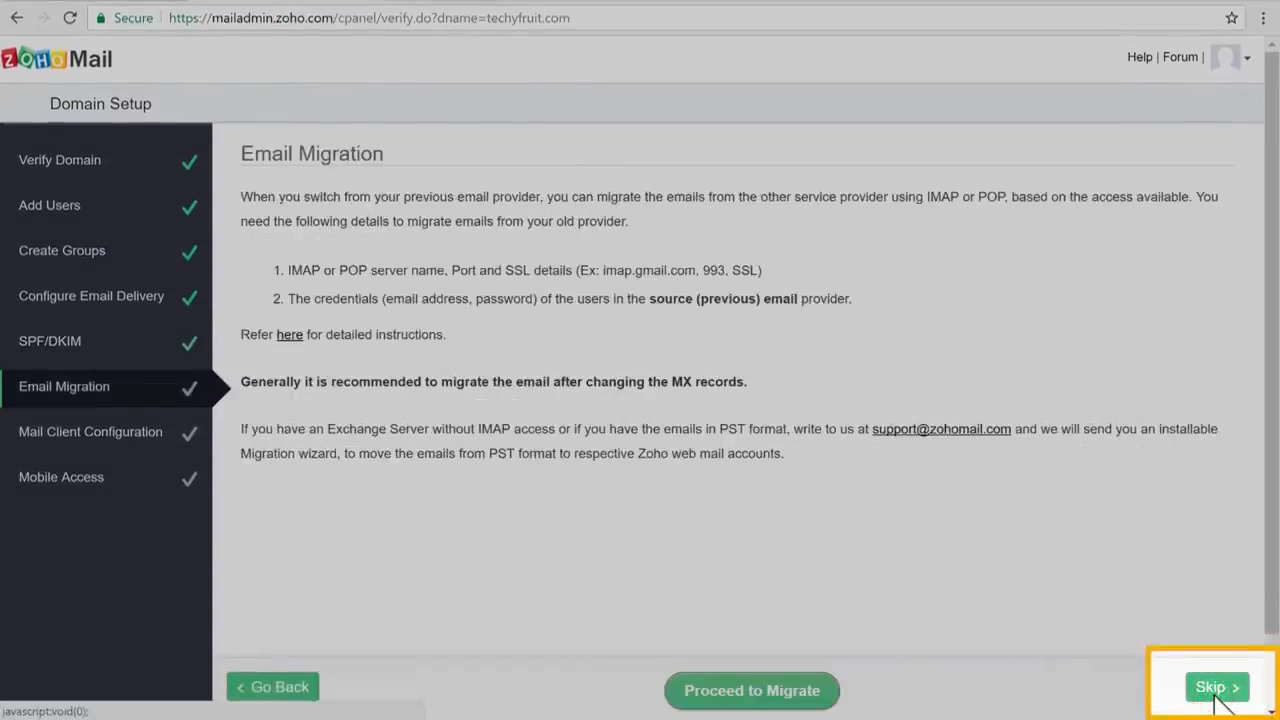
left_click(1212, 690)
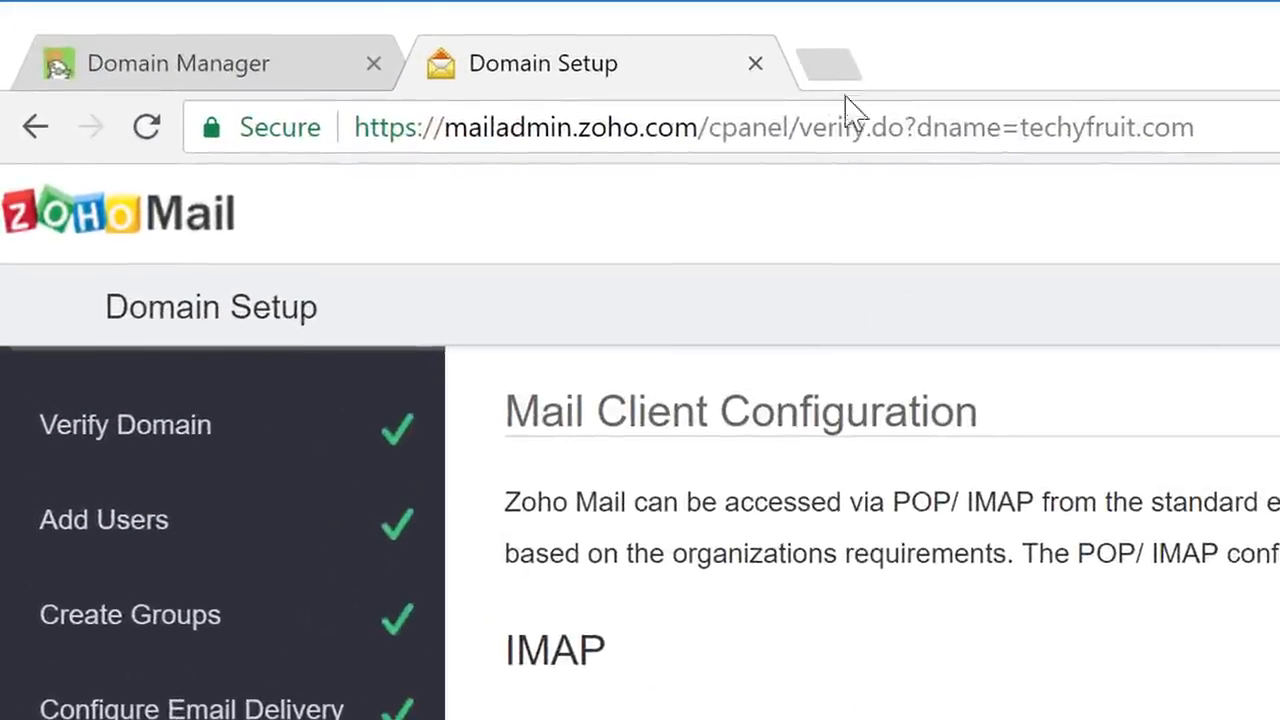
Step: Load gmail.com in a new tab and open Settings on Accounts and Import
left_click(399, 34)
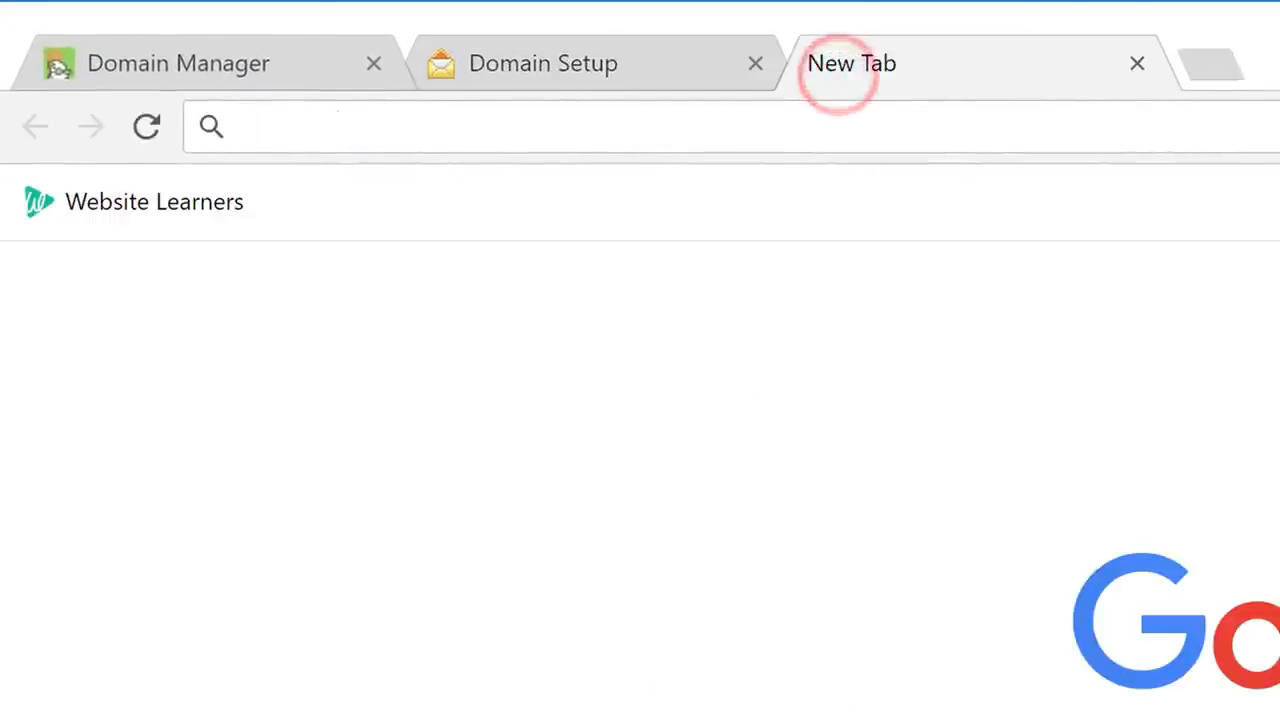
type("gmail.com")
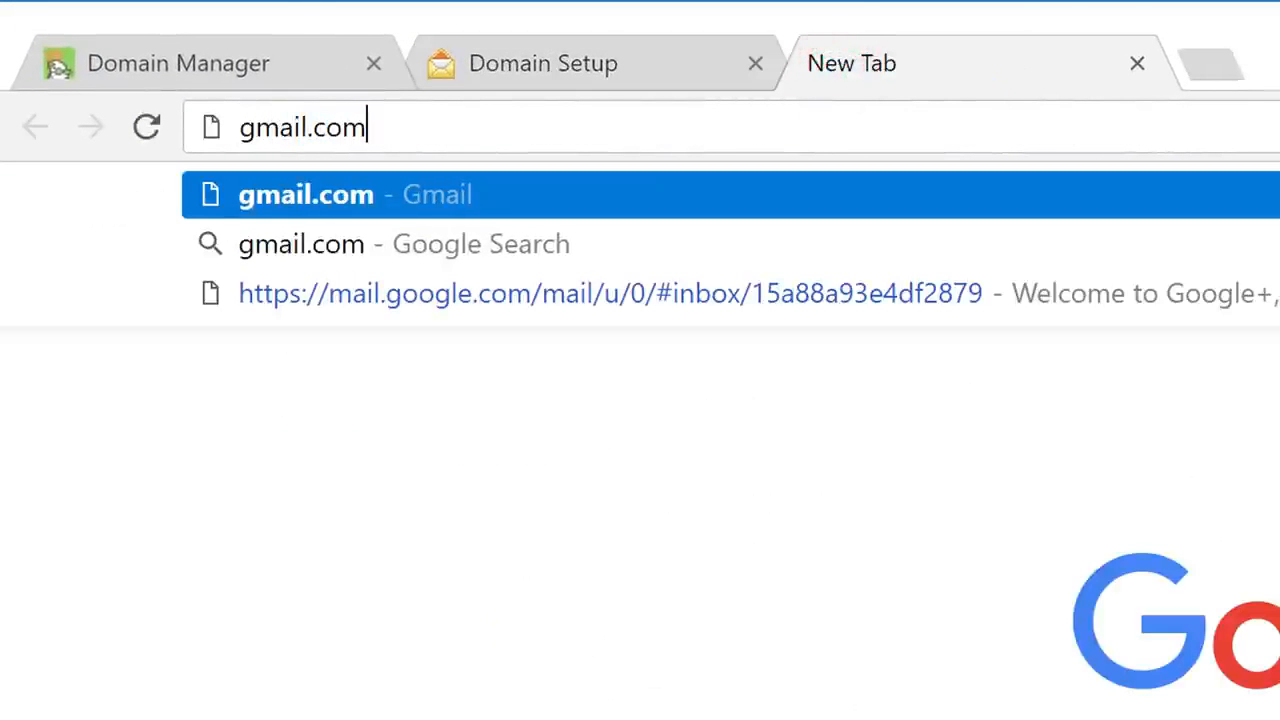
key("Return")
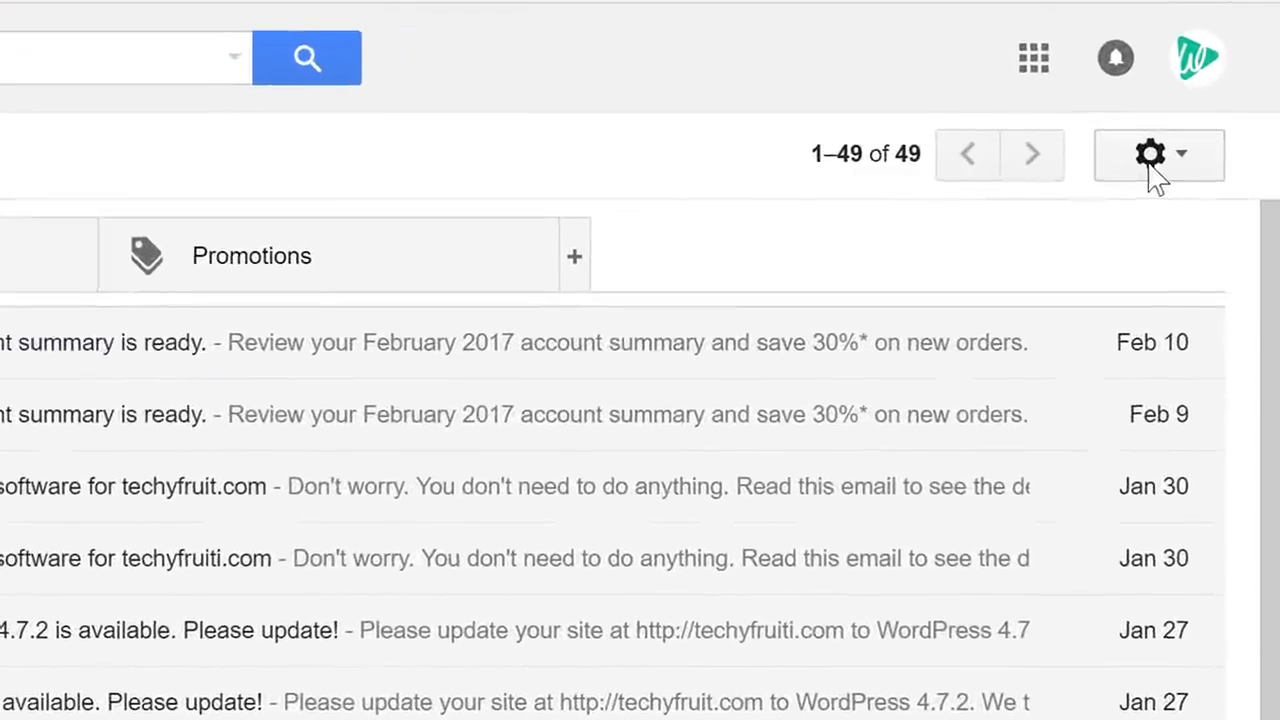
left_click(1149, 158)
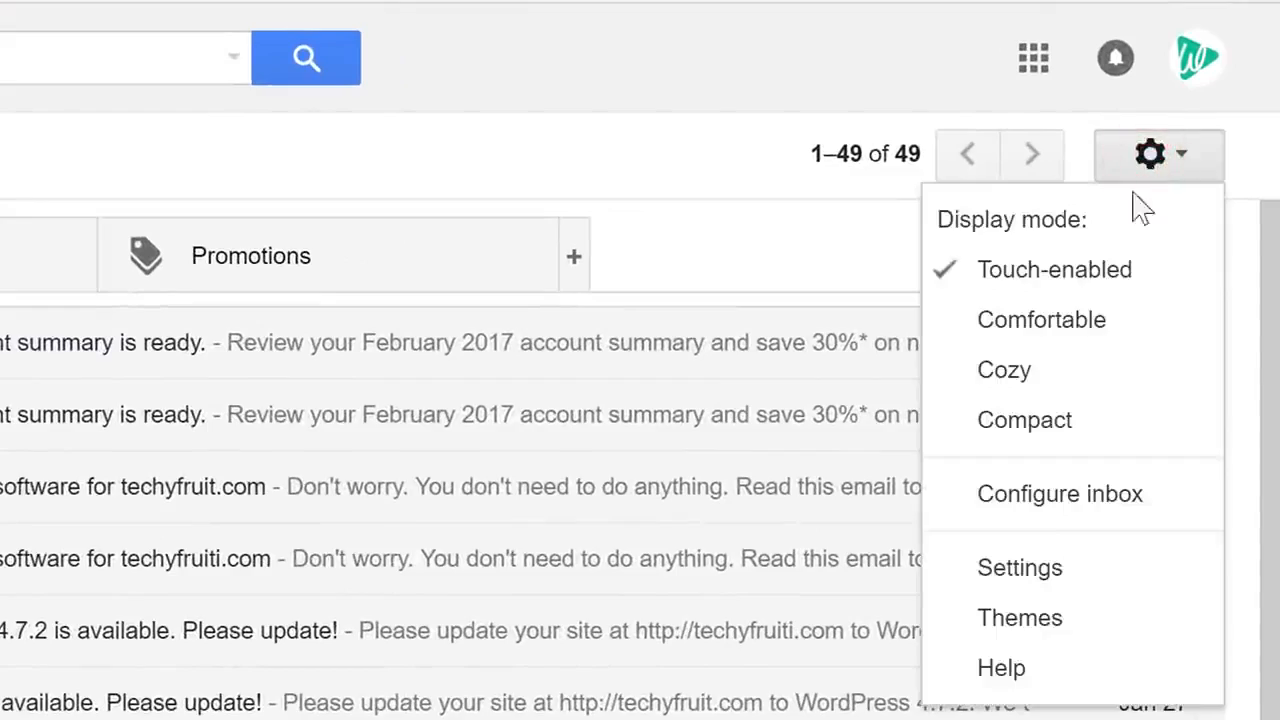
left_click(994, 588)
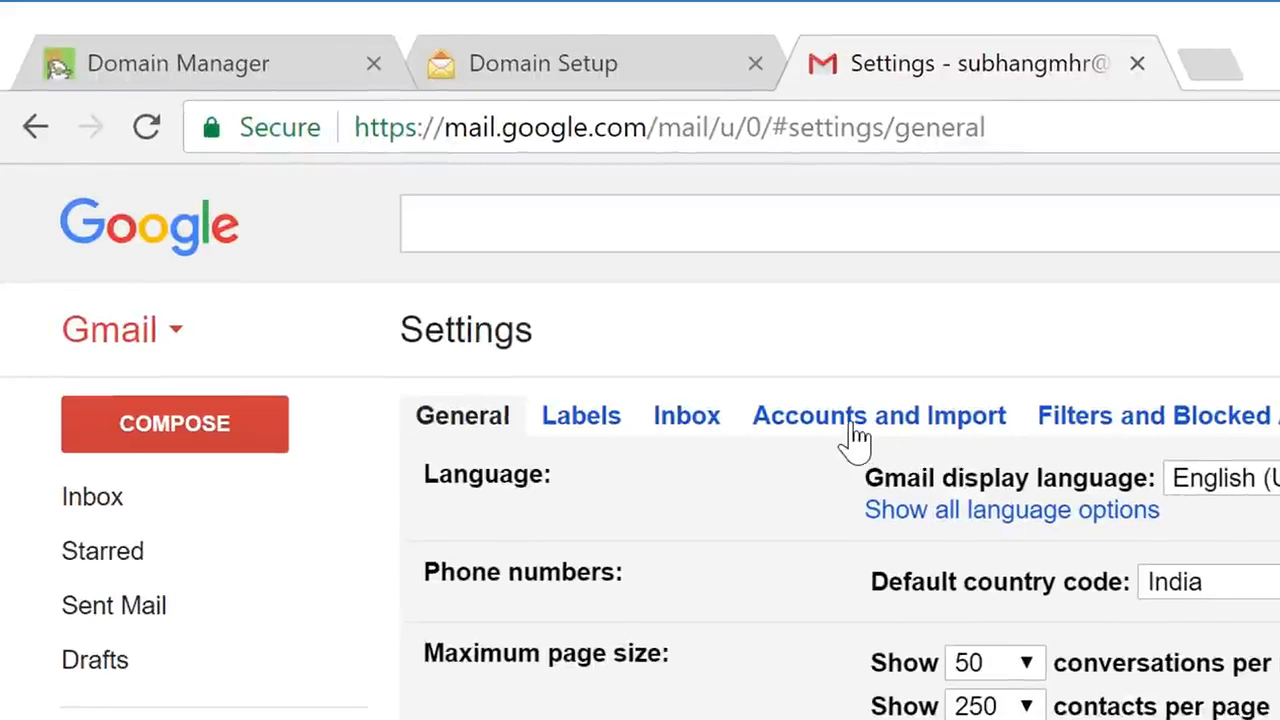
left_click(855, 437)
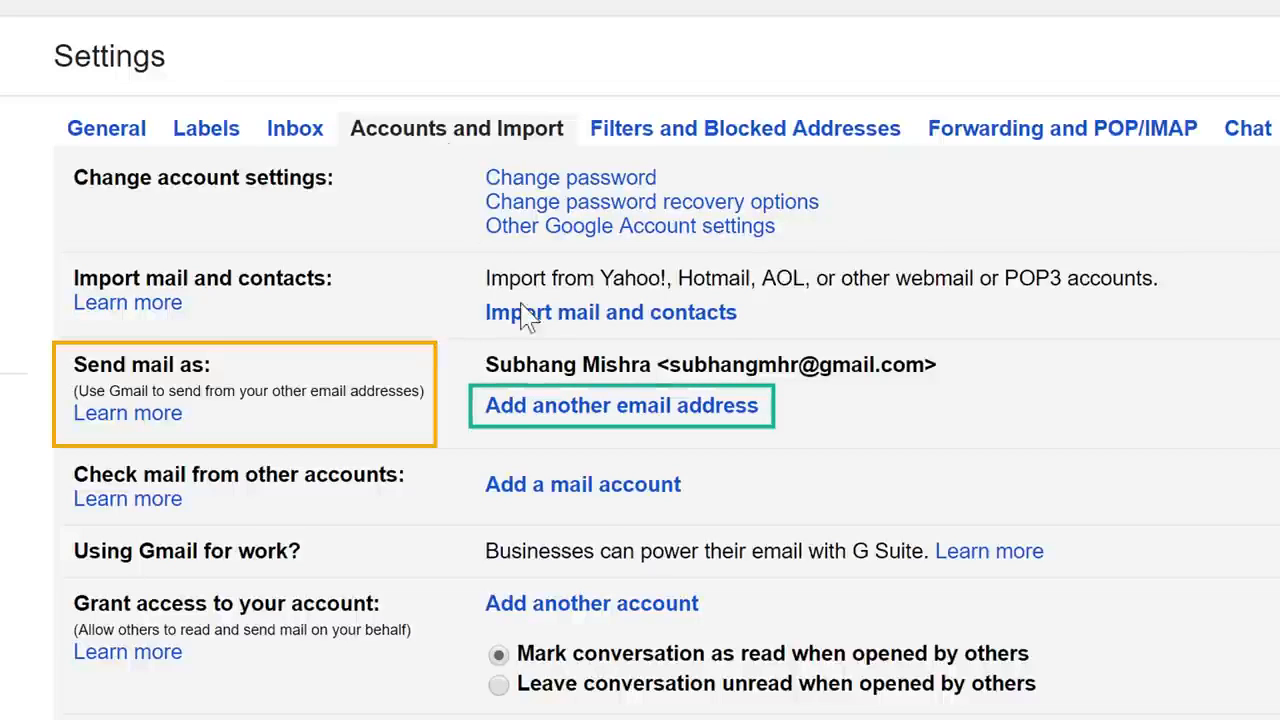
Step: Add a send-as address named TechyFruit Support for the techyfruit.com hello address and continue to SMTP settings
left_click(578, 405)
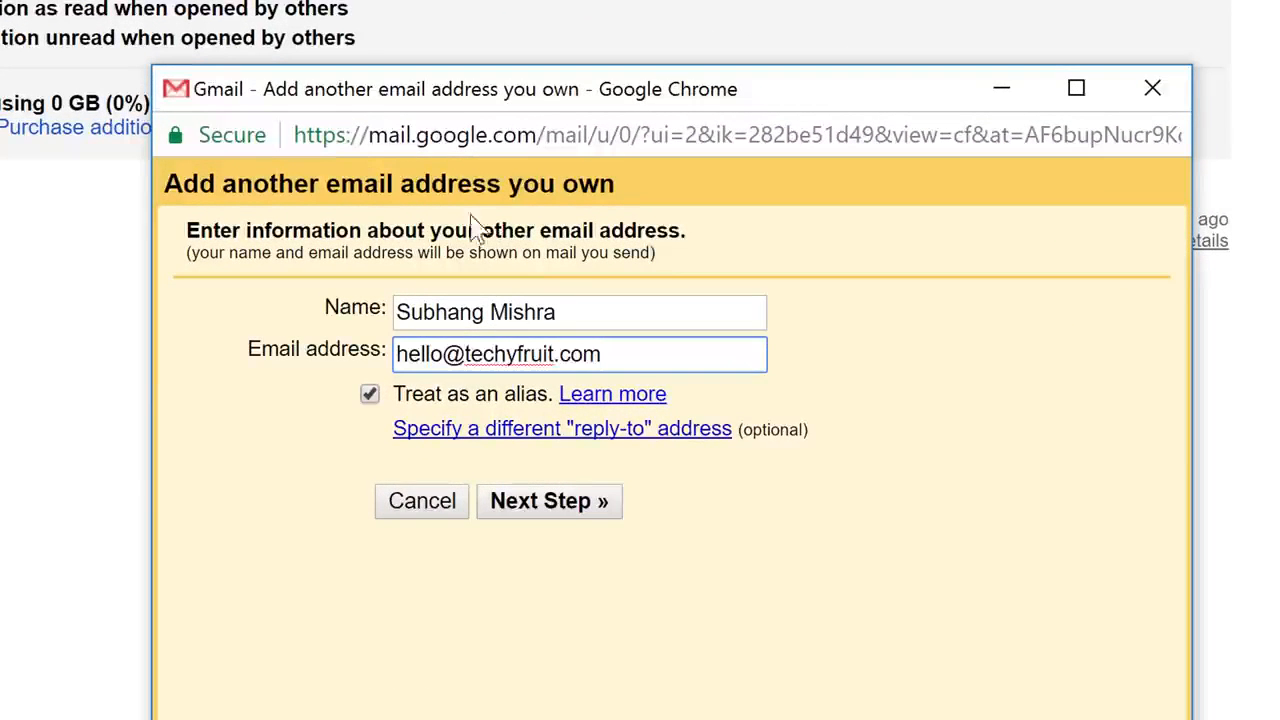
triple_click(592, 310)
type("TechyFruit Support")
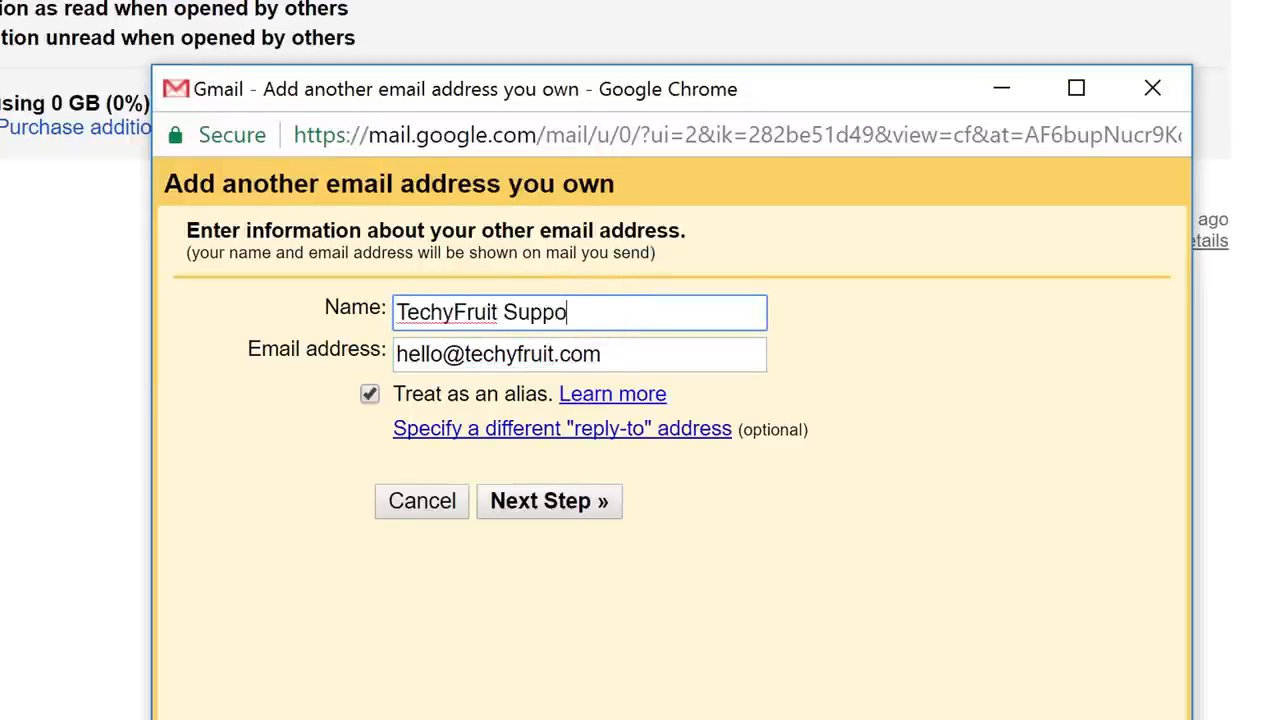
left_click(538, 512)
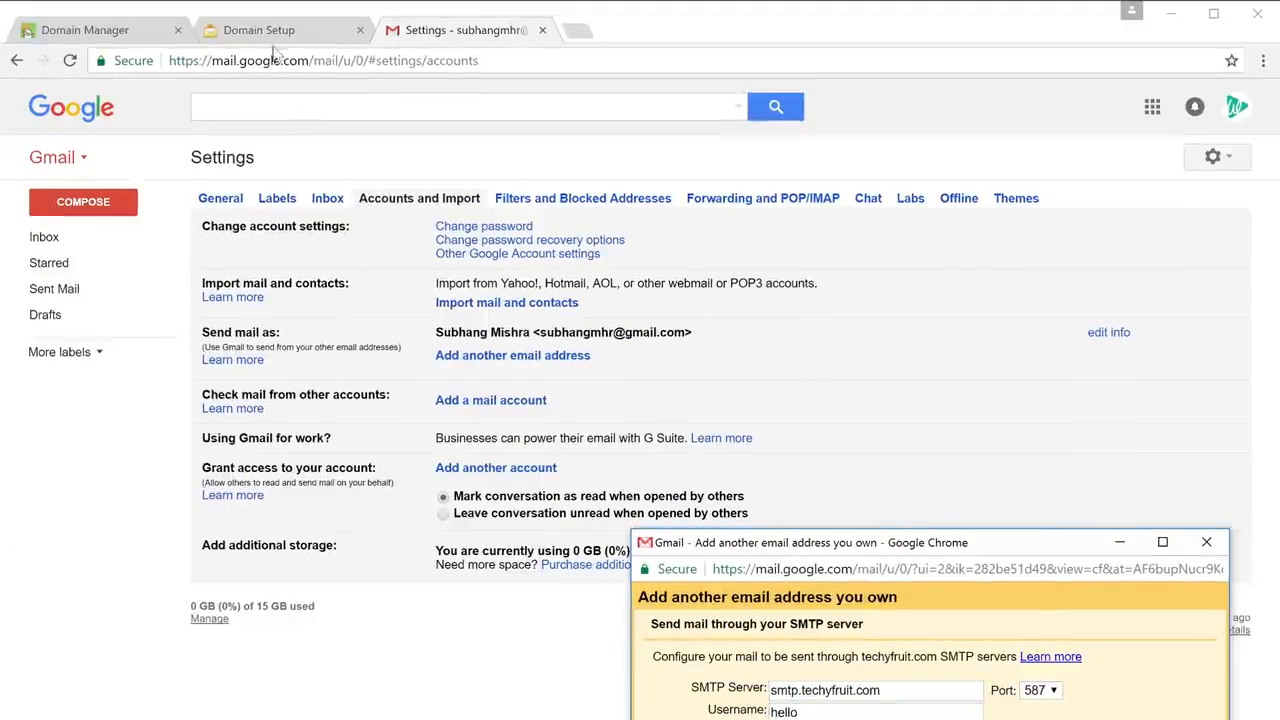
Step: Copy smtp.zoho.com from Zoho's page and paste it over the SMTP server name
left_click(275, 42)
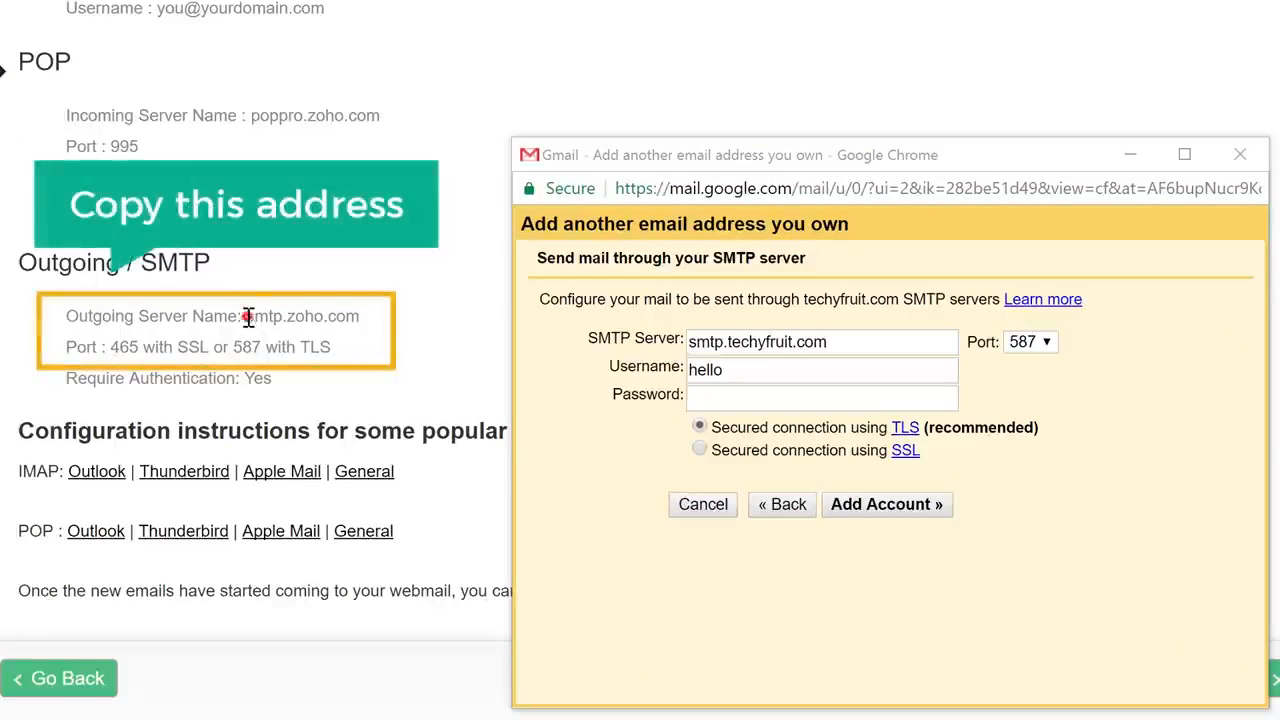
left_click_drag(245, 316, 355, 318)
right_click(287, 318)
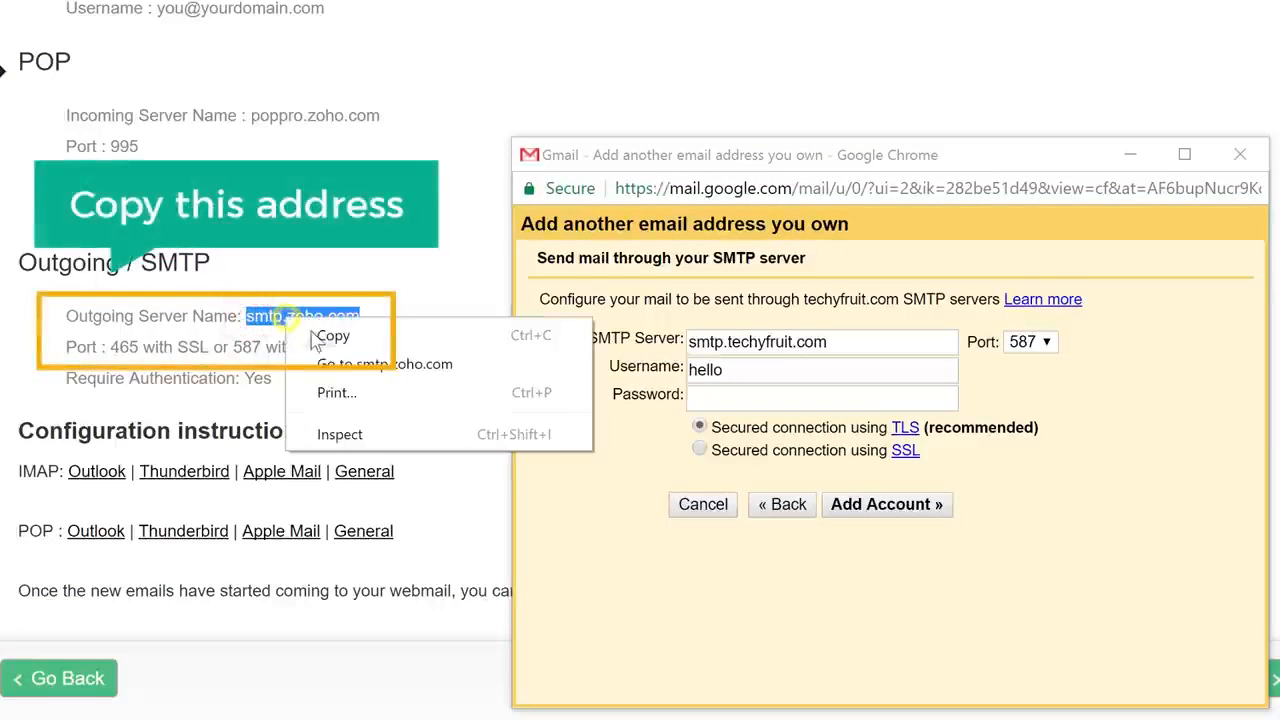
left_click(335, 338)
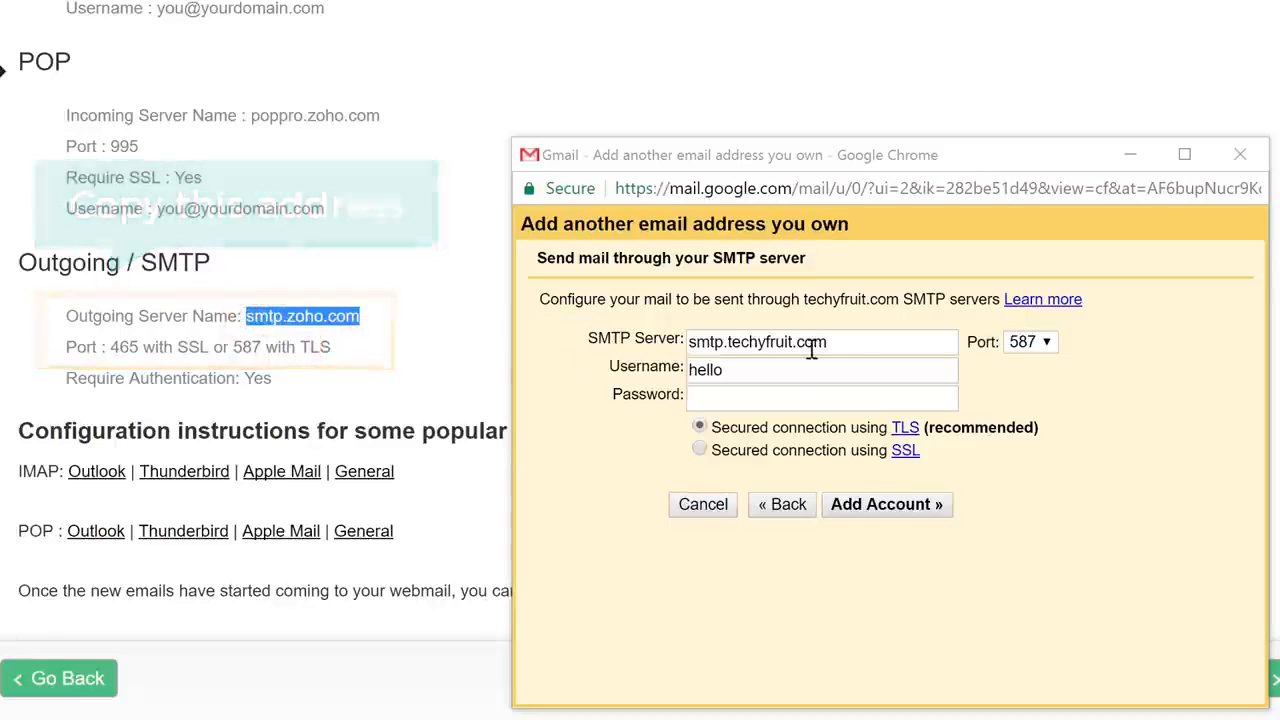
left_click_drag(848, 343, 650, 345)
right_click(743, 343)
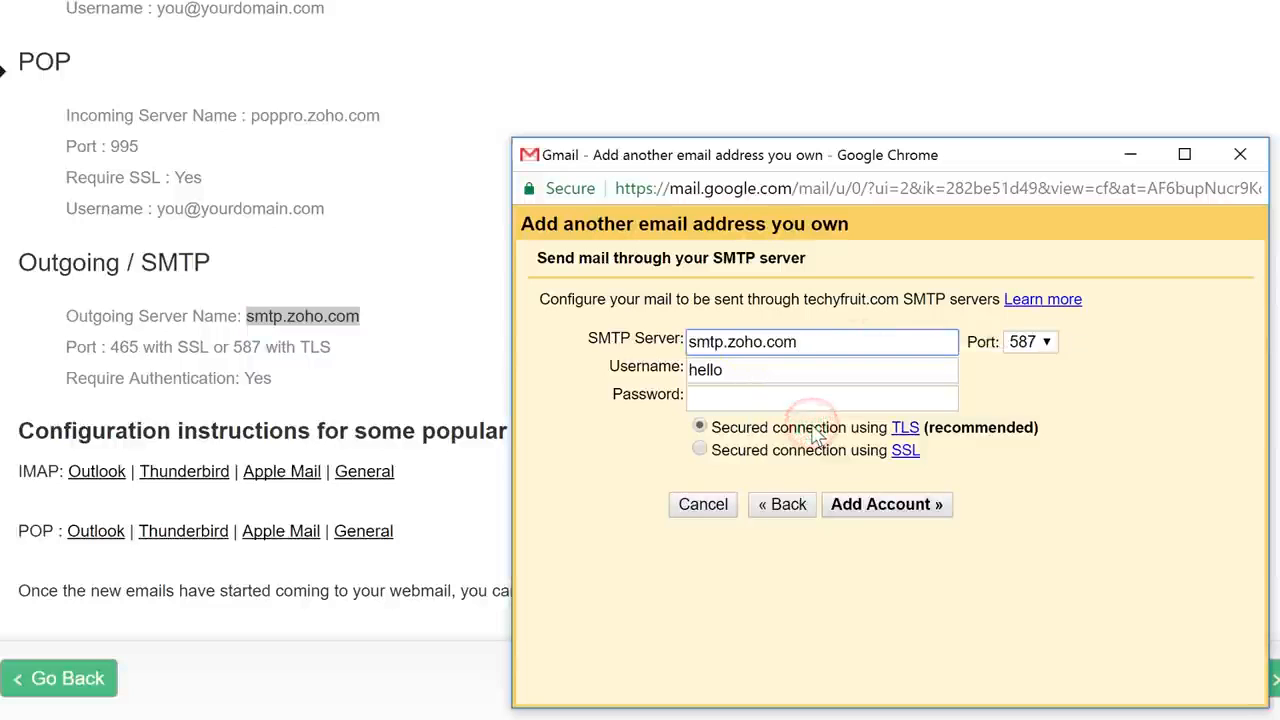
Step: Set port 465, complete the domain username, enter the password and add the account
left_click(1046, 342)
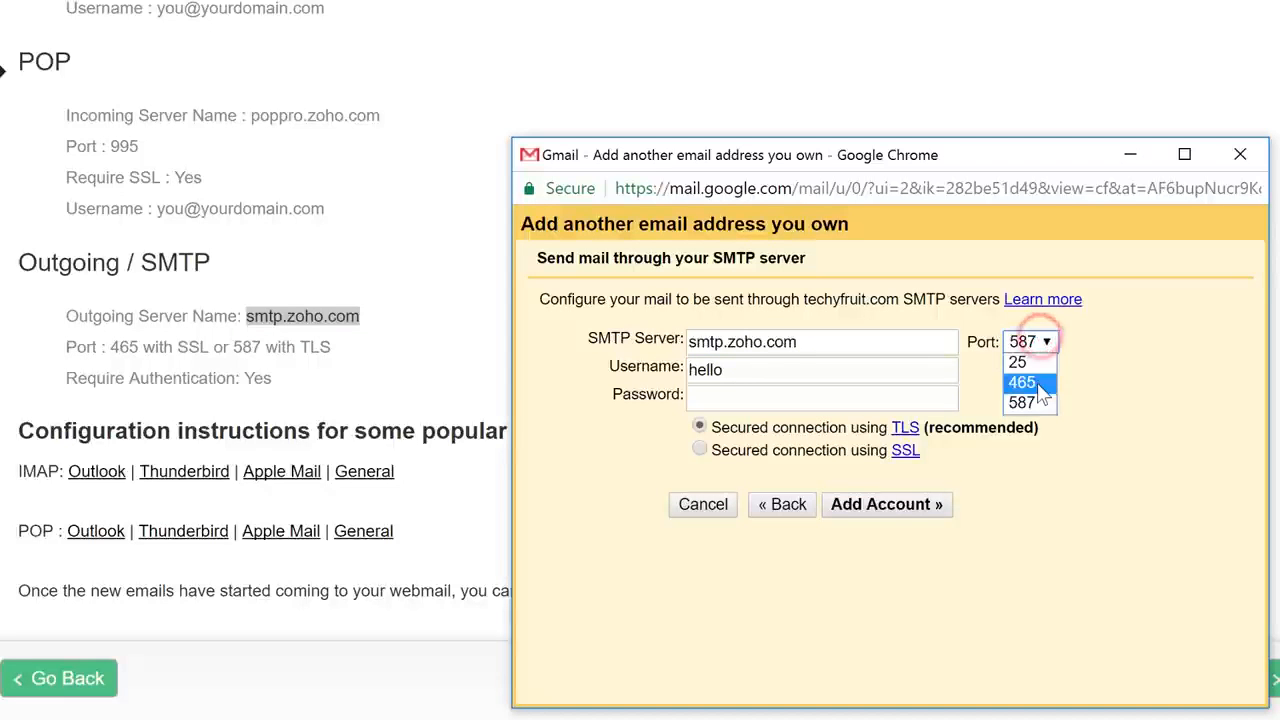
left_click(1037, 385)
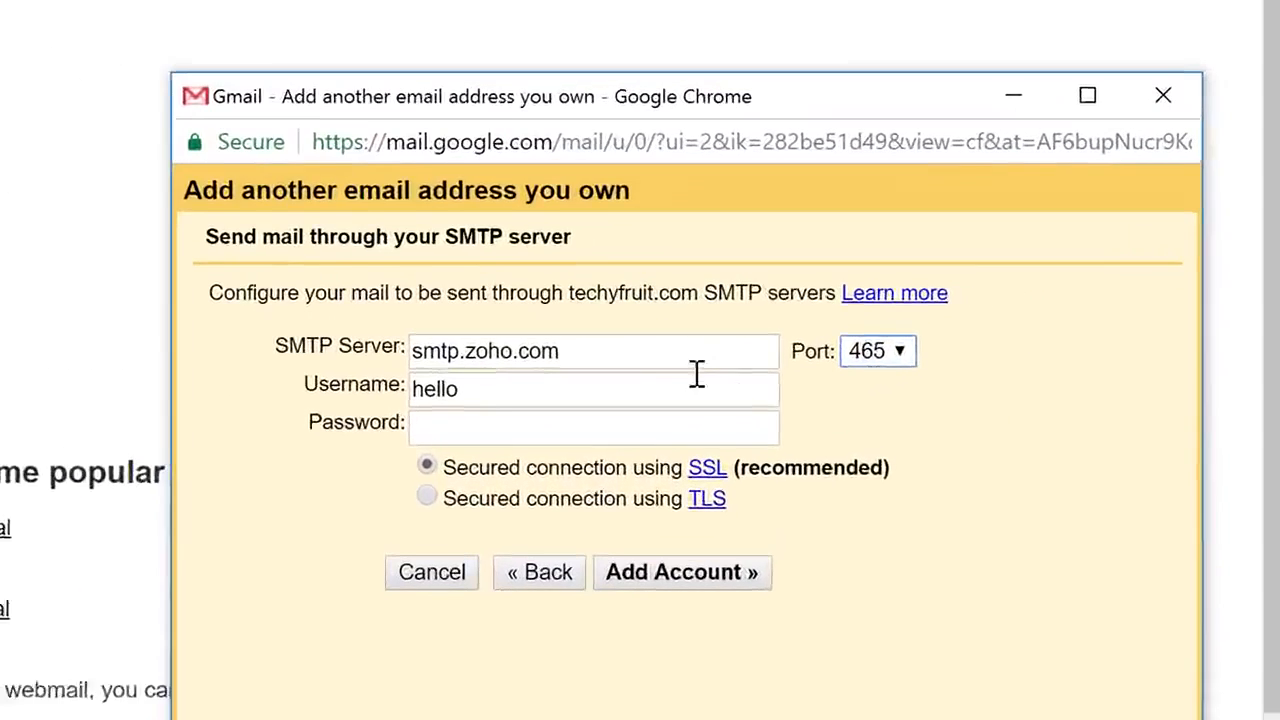
left_click(873, 372)
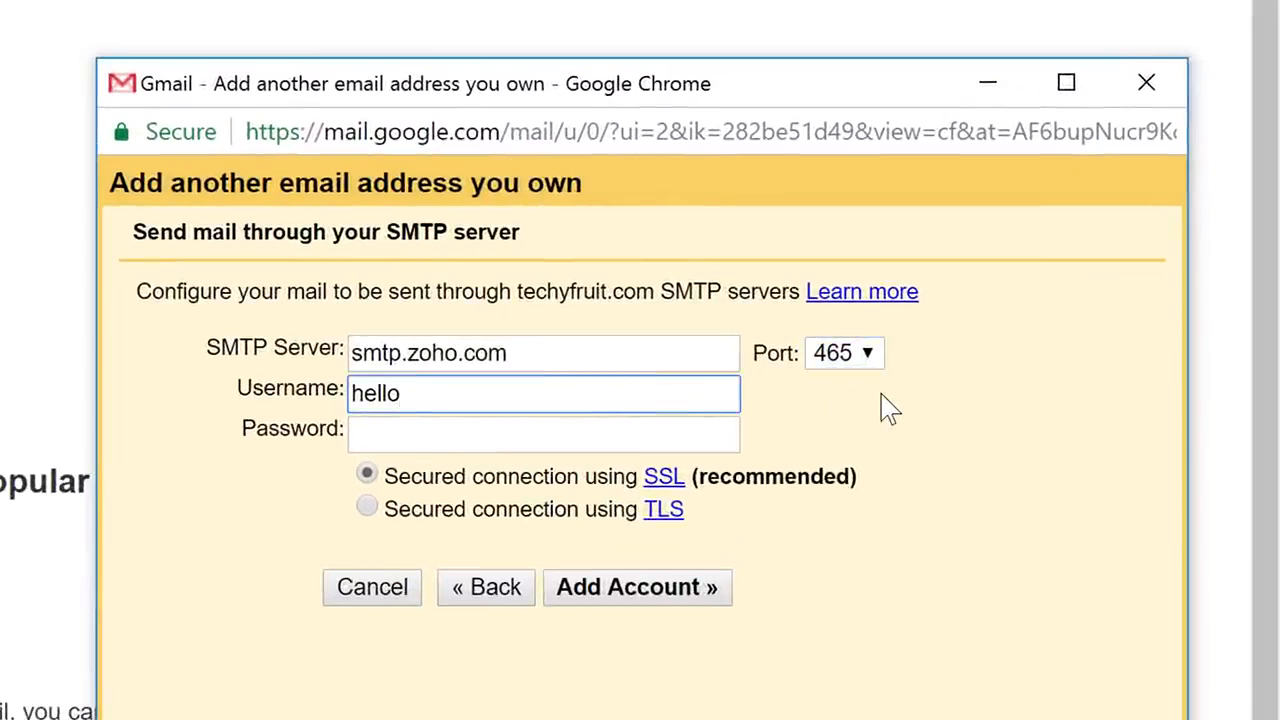
type("@techyfruit.com")
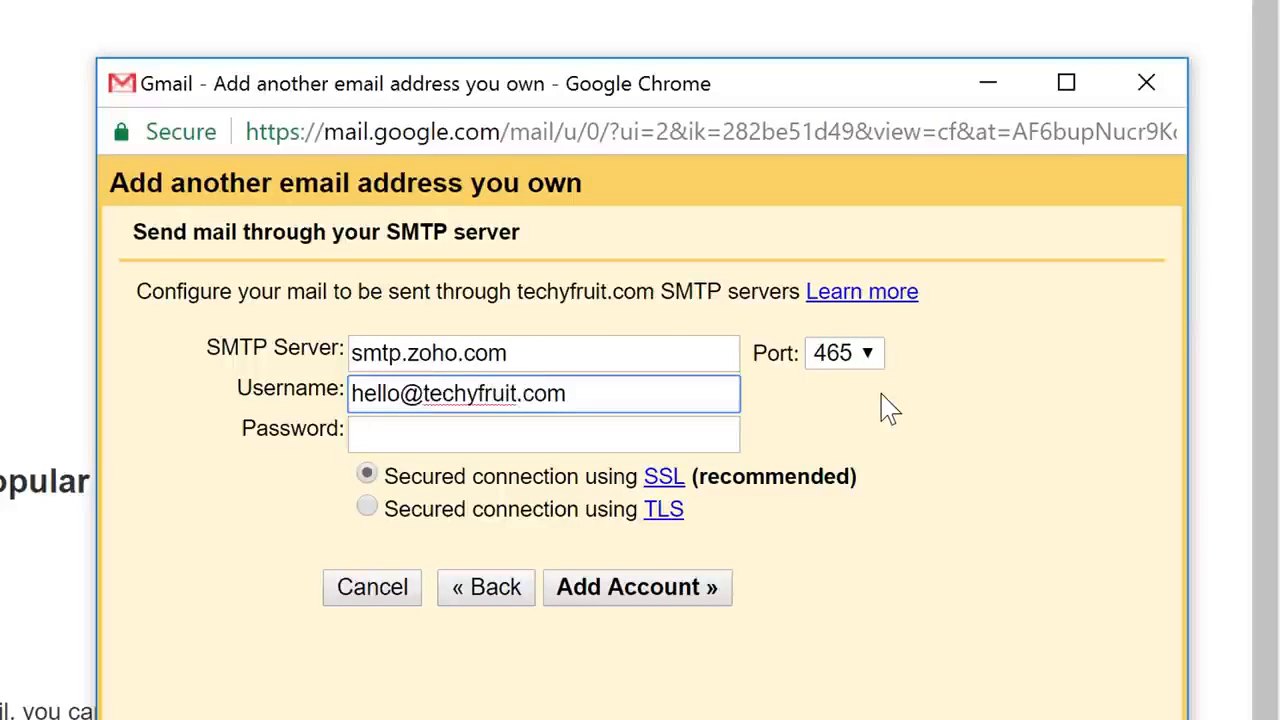
key("Tab")
type("••")
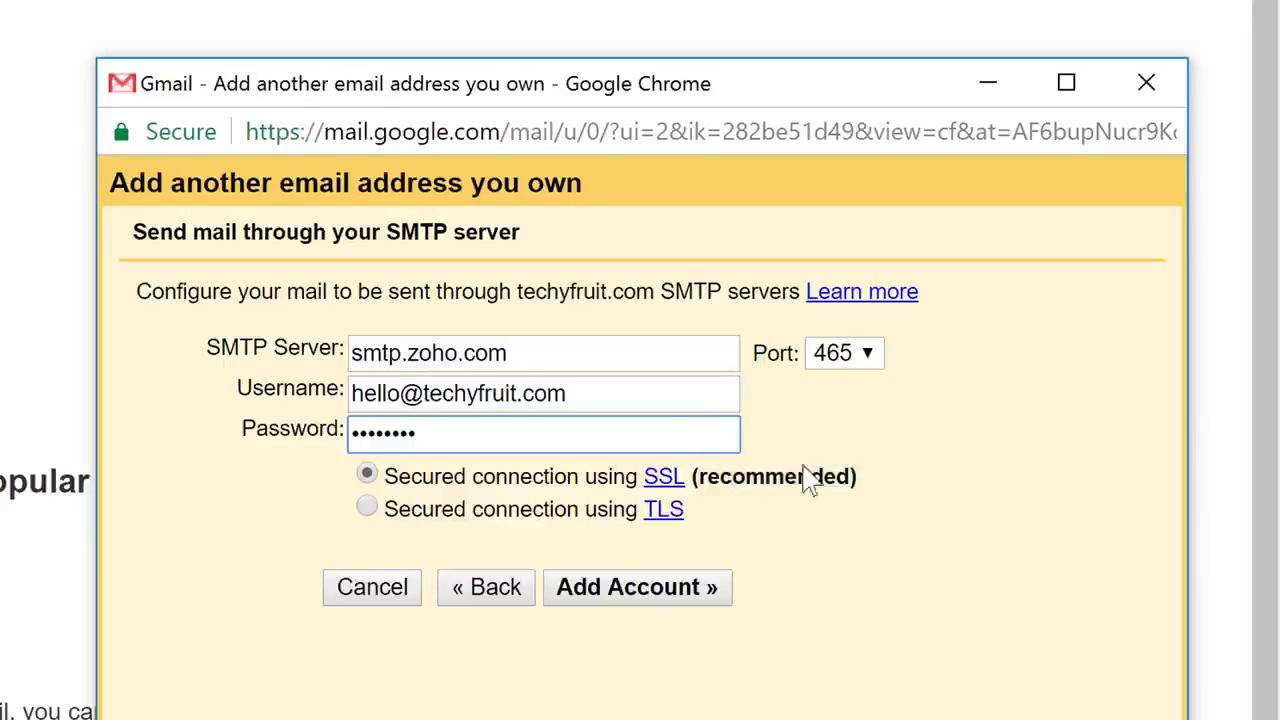
left_click(612, 597)
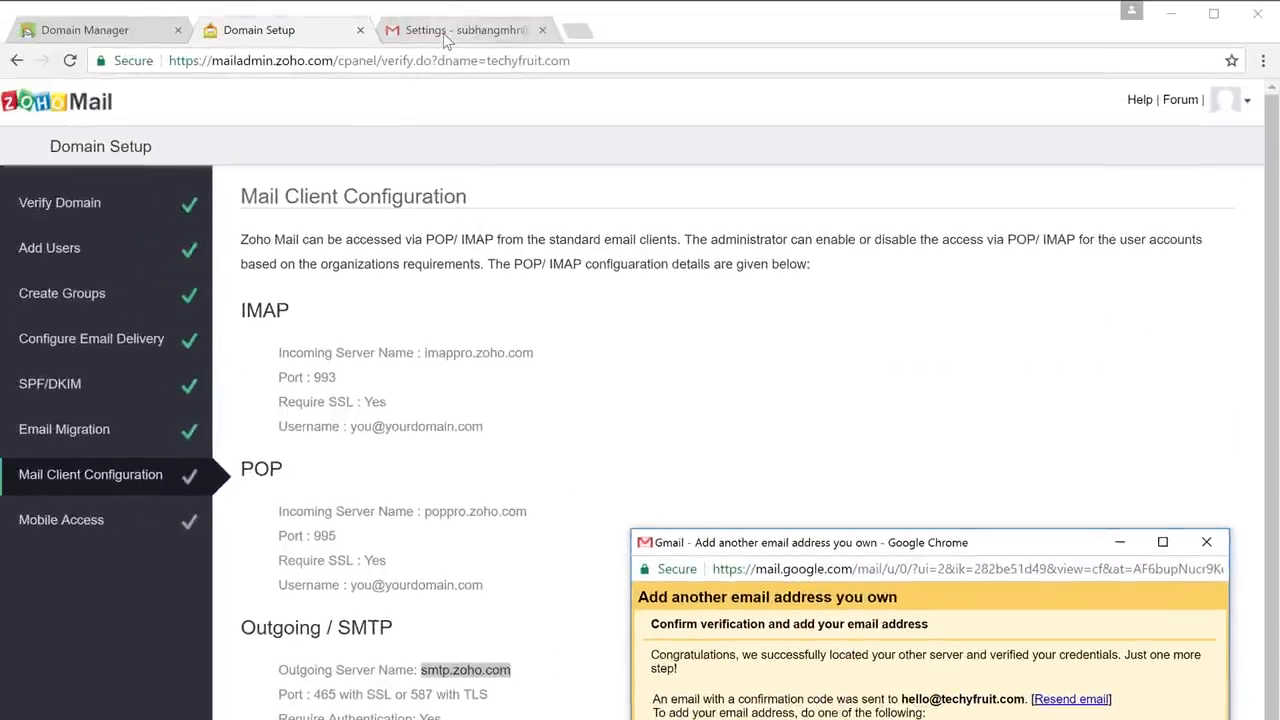
Step: Copy the confirmation code from the Gmail Confirmation email in the inbox
left_click(446, 35)
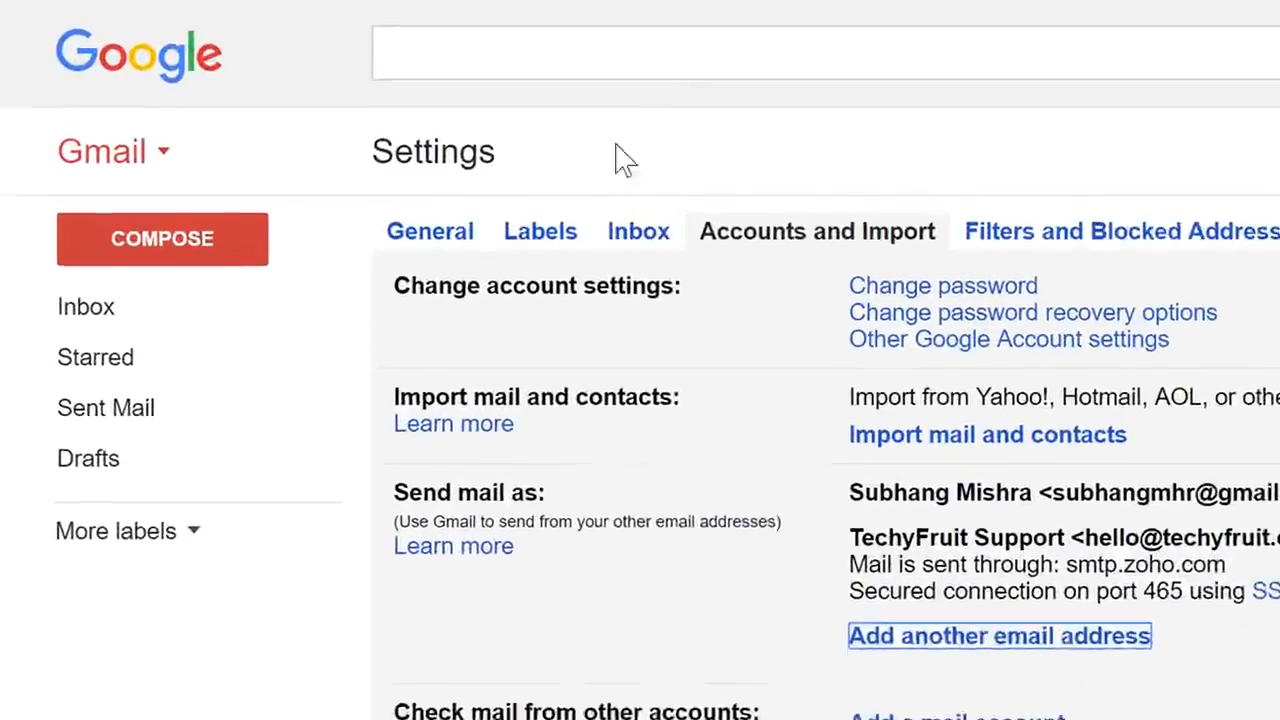
left_click(103, 328)
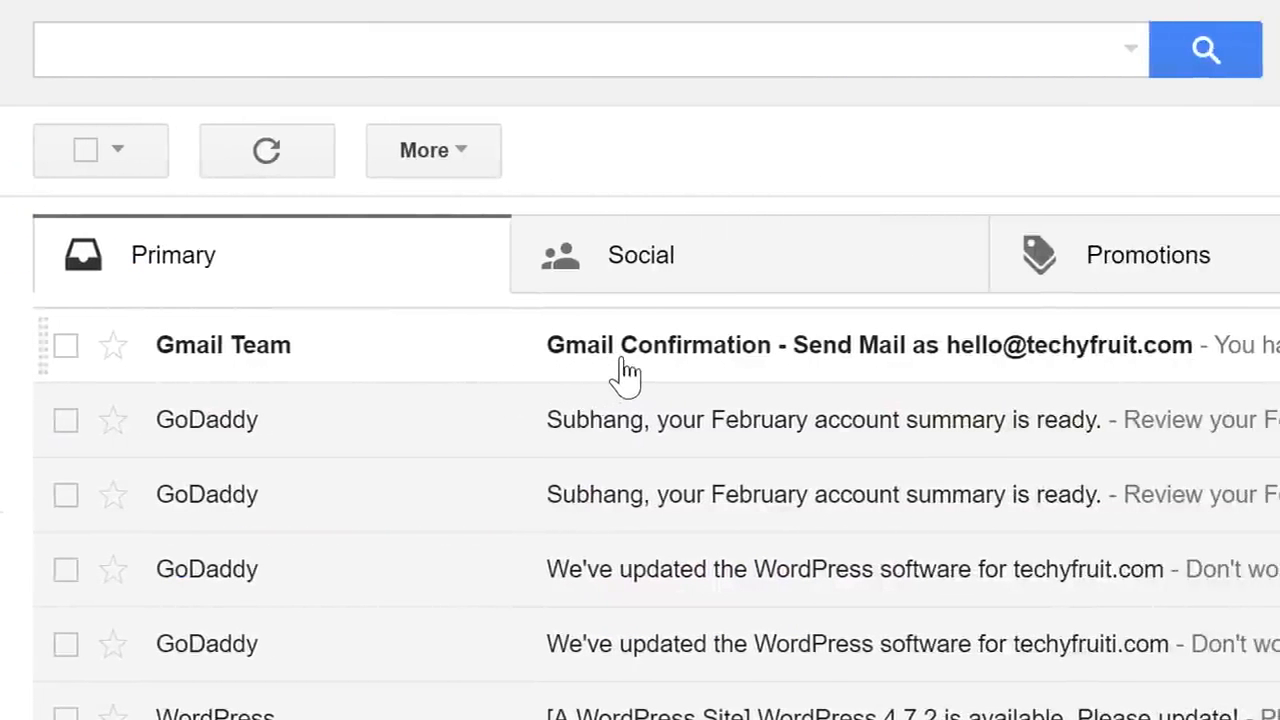
left_click(619, 372)
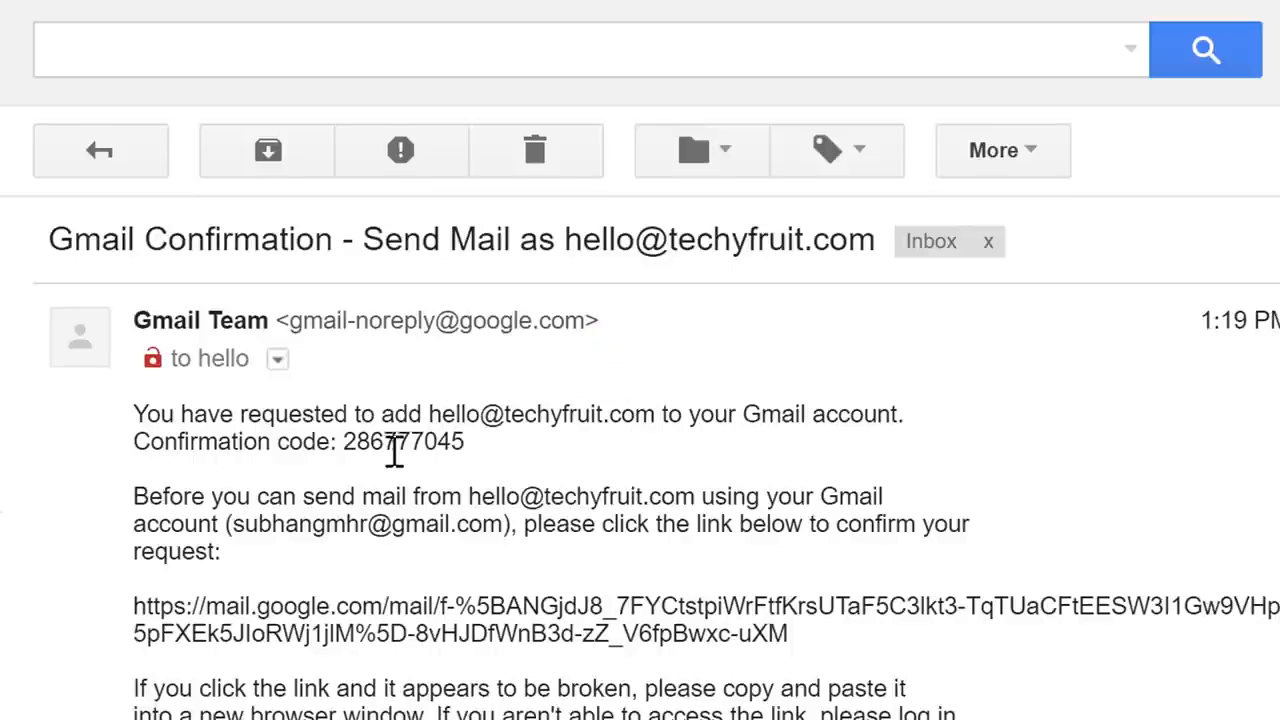
left_click_drag(343, 441, 466, 443)
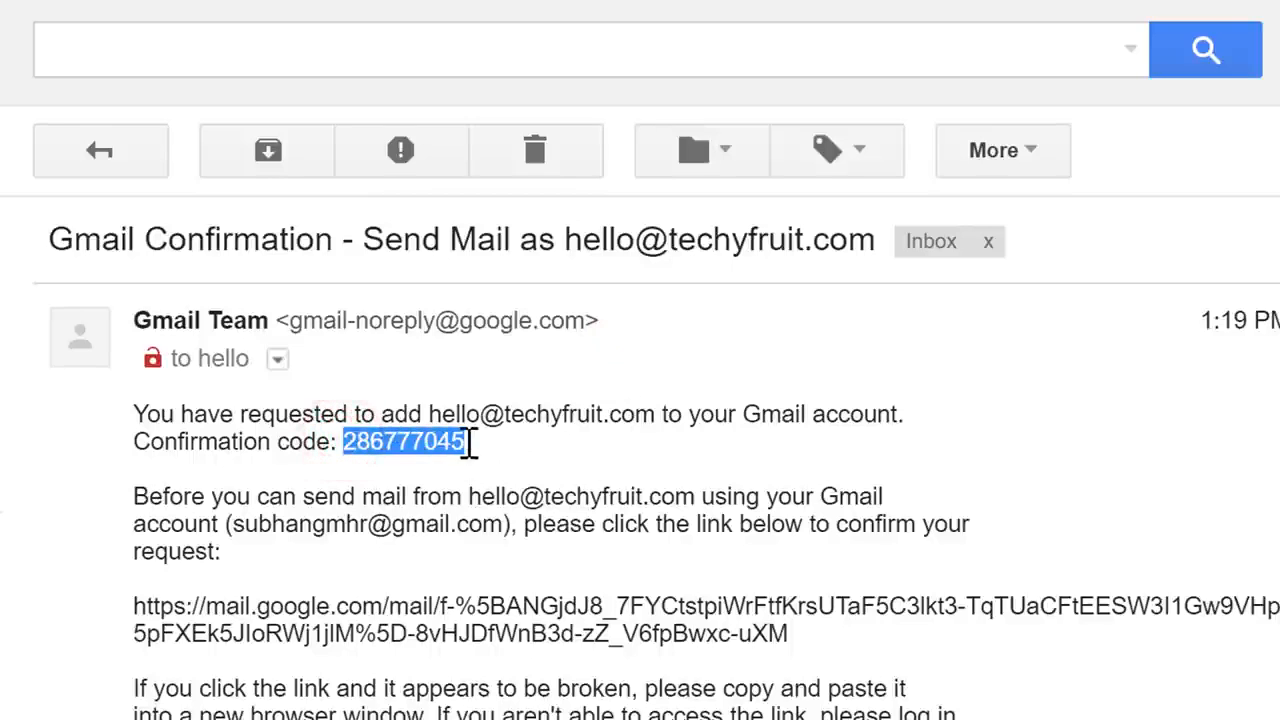
right_click(390, 443)
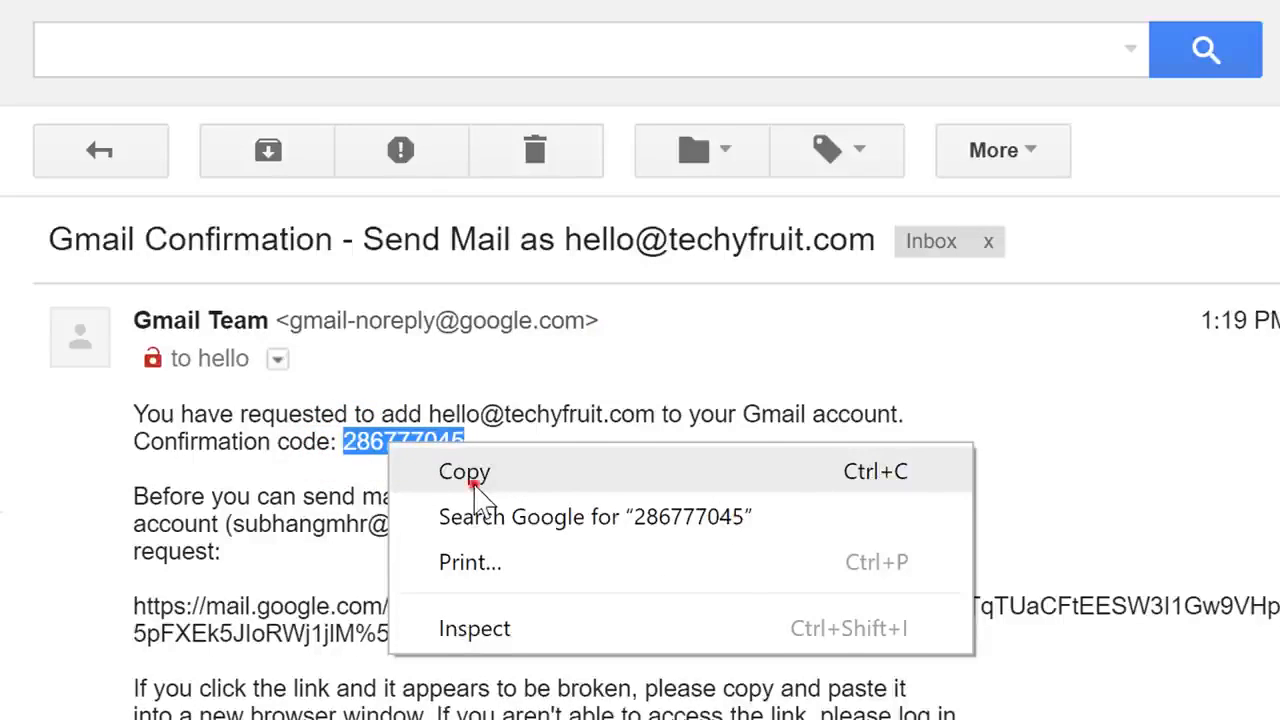
left_click(468, 490)
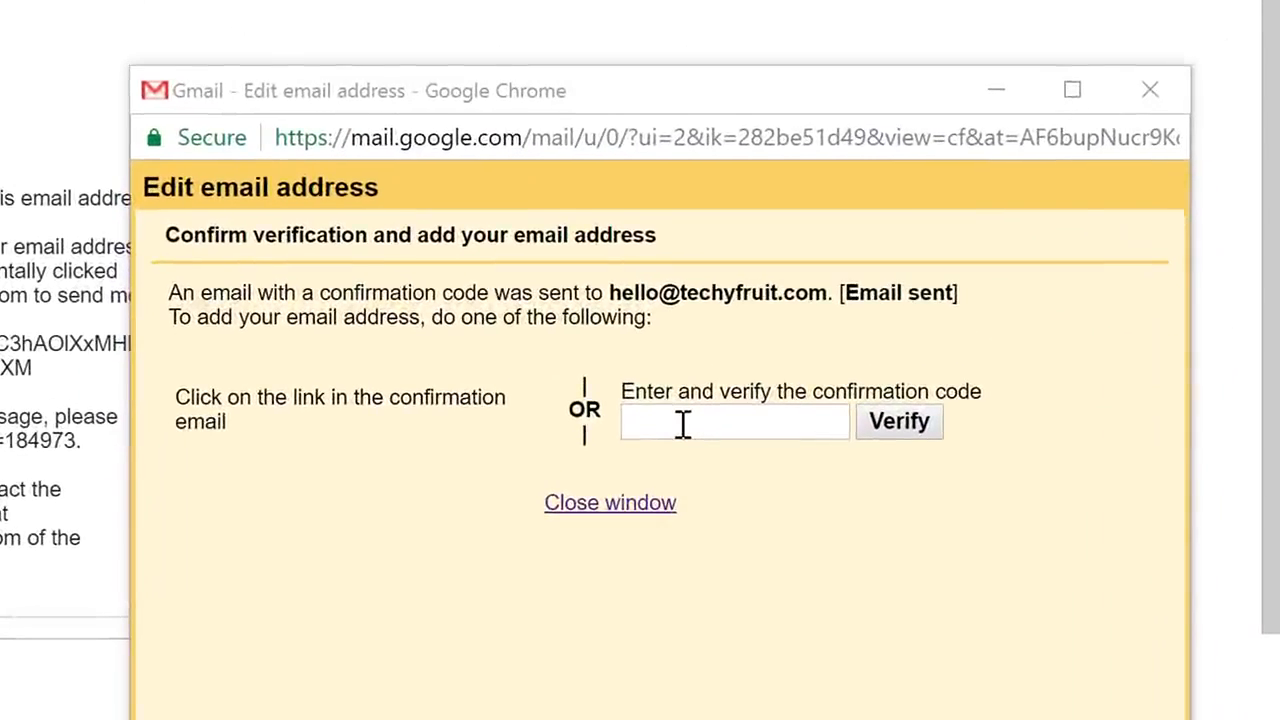
Step: Paste the code into the verification box and verify the send-as address
left_click(942, 553)
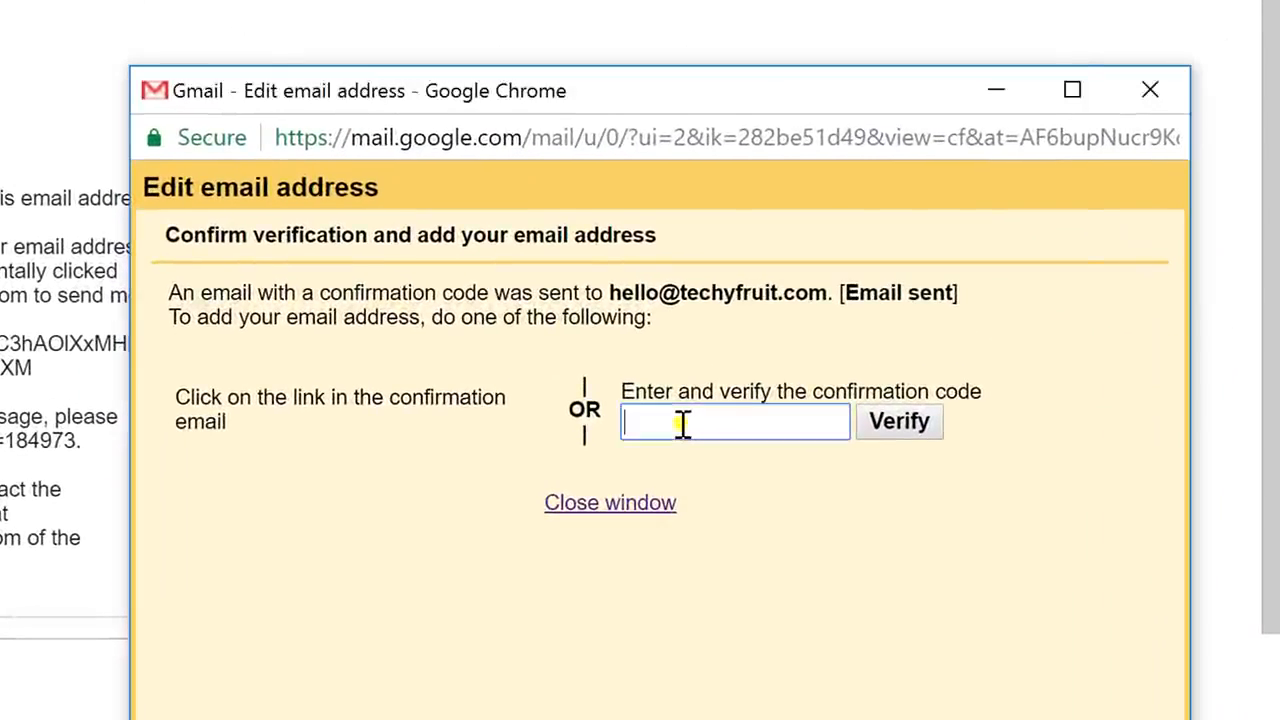
right_click(682, 424)
left_click(785, 172)
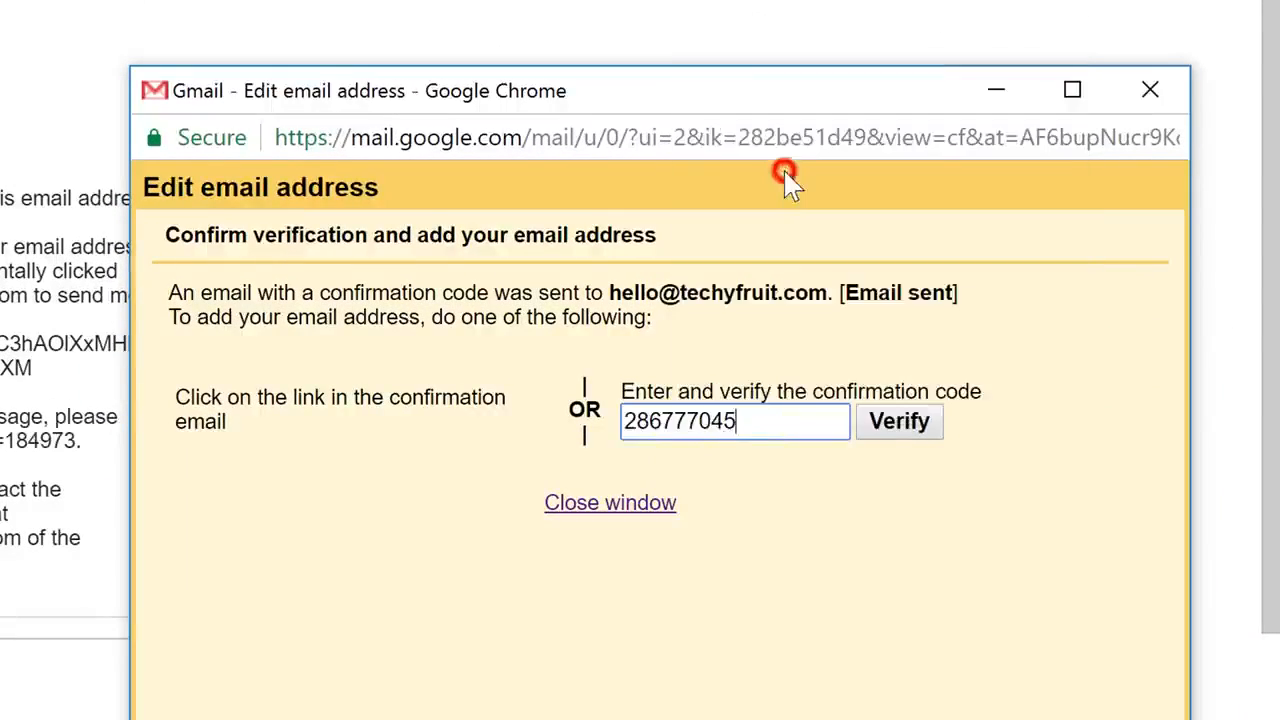
left_click(898, 423)
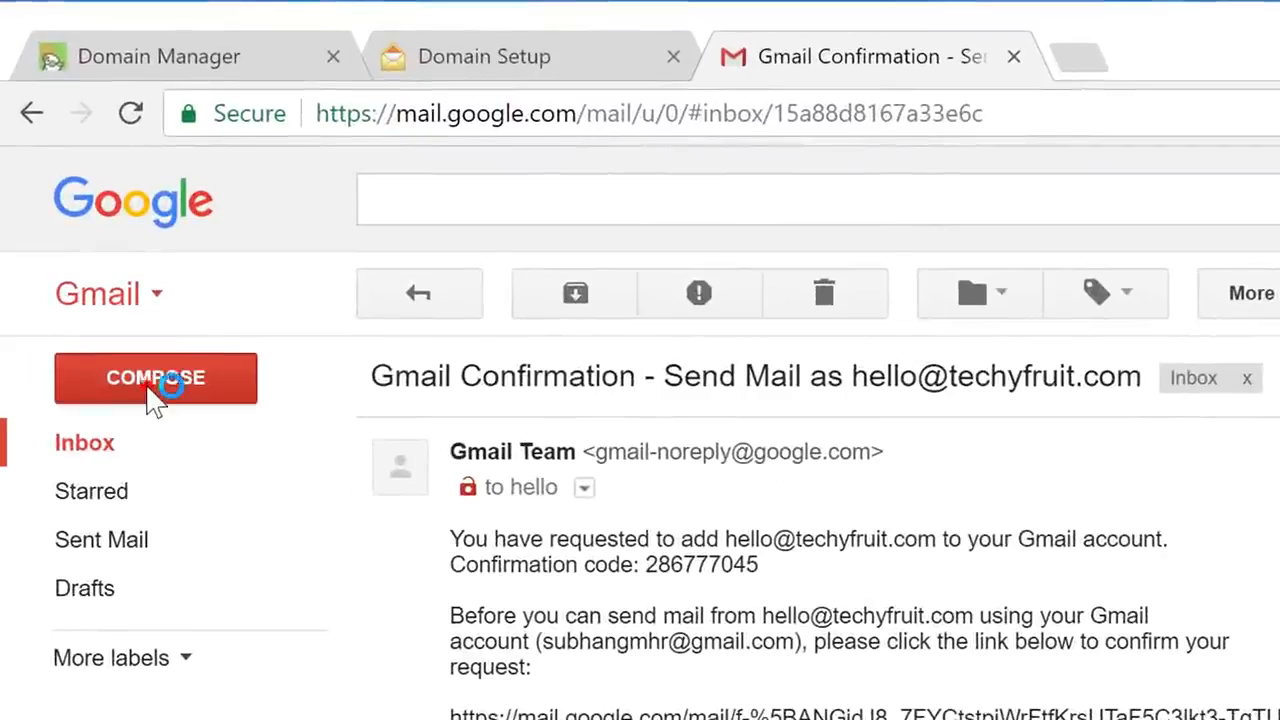
left_click(101, 236)
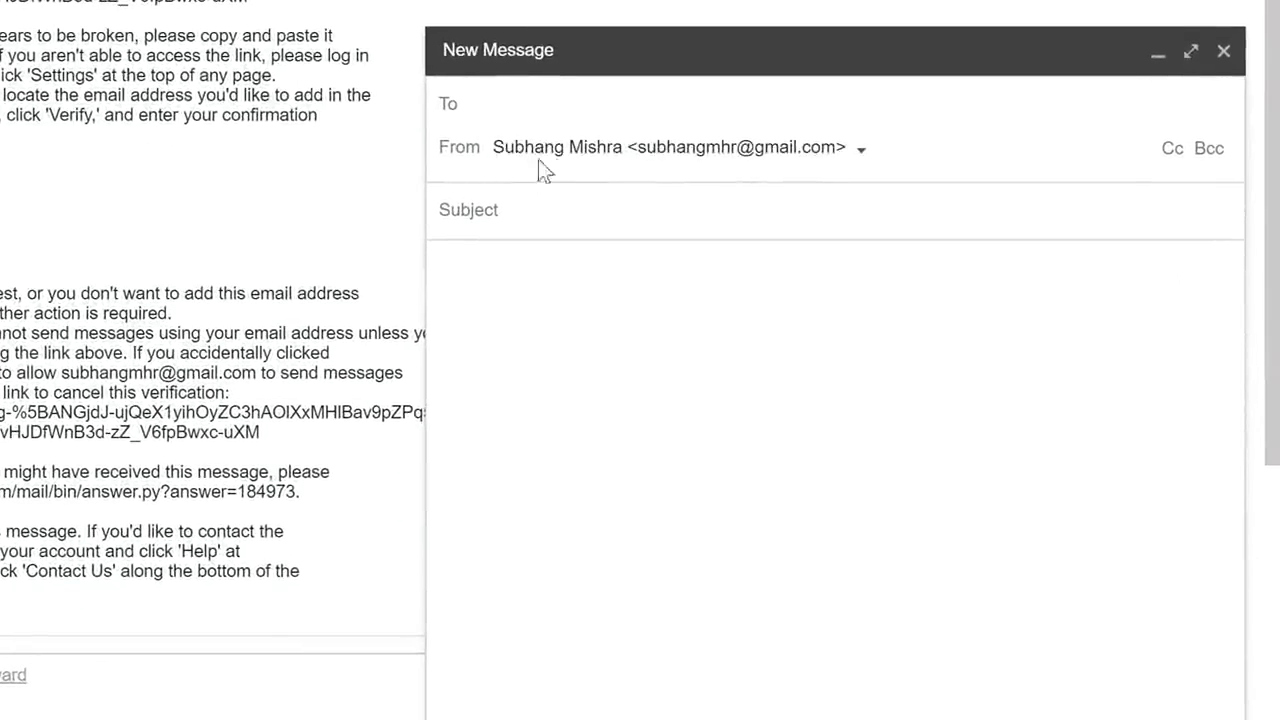
left_click(862, 149)
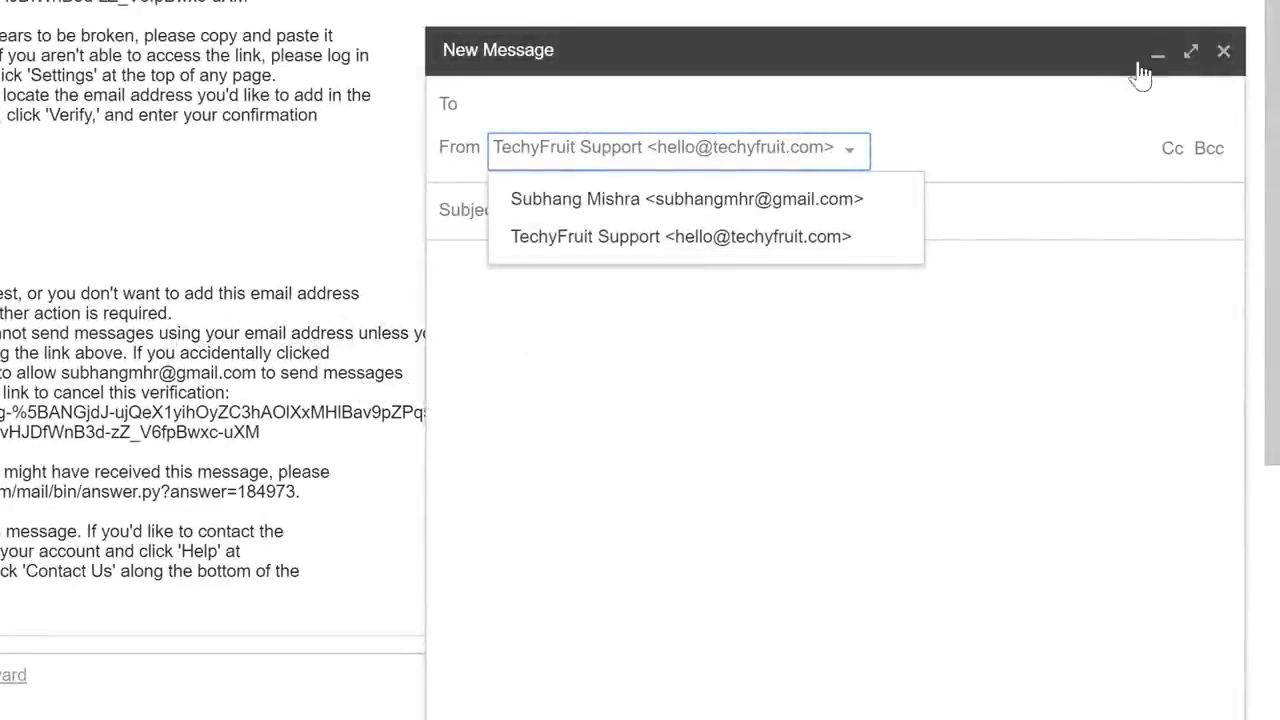
left_click(1226, 51)
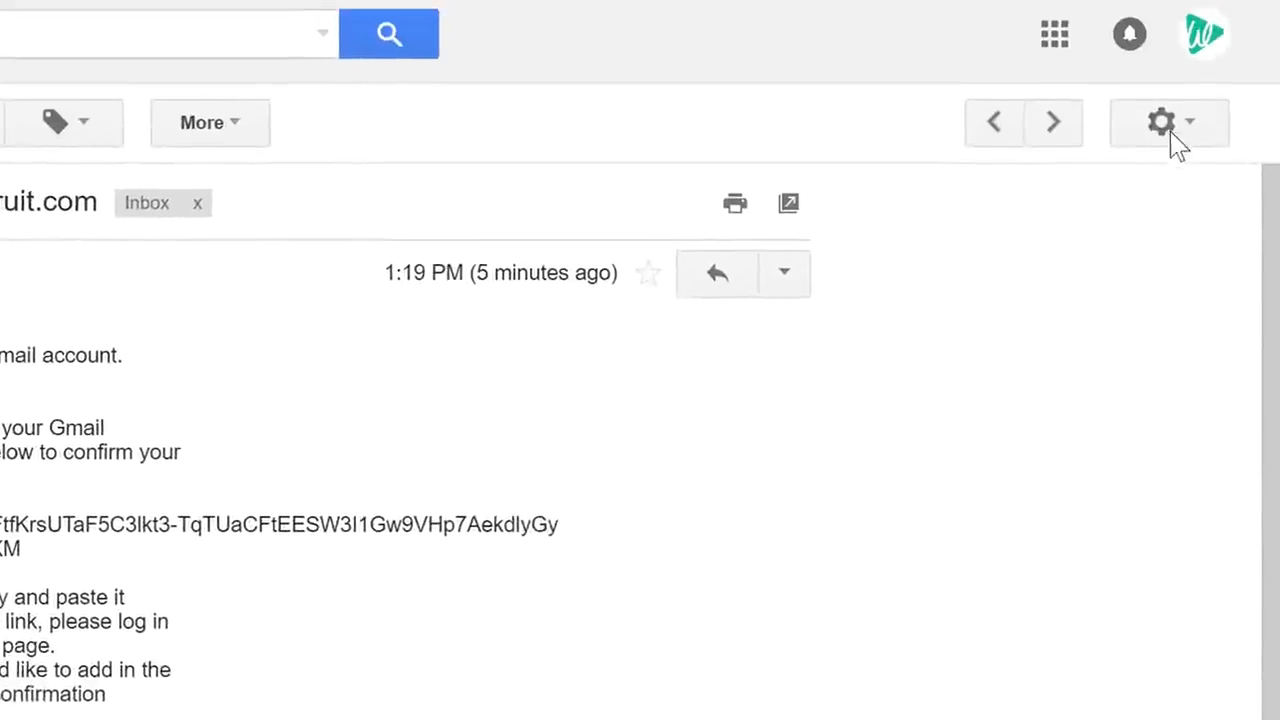
Step: In Accounts and Import settings, make TechyFruit Support the default sender
left_click(1160, 128)
left_click(1050, 512)
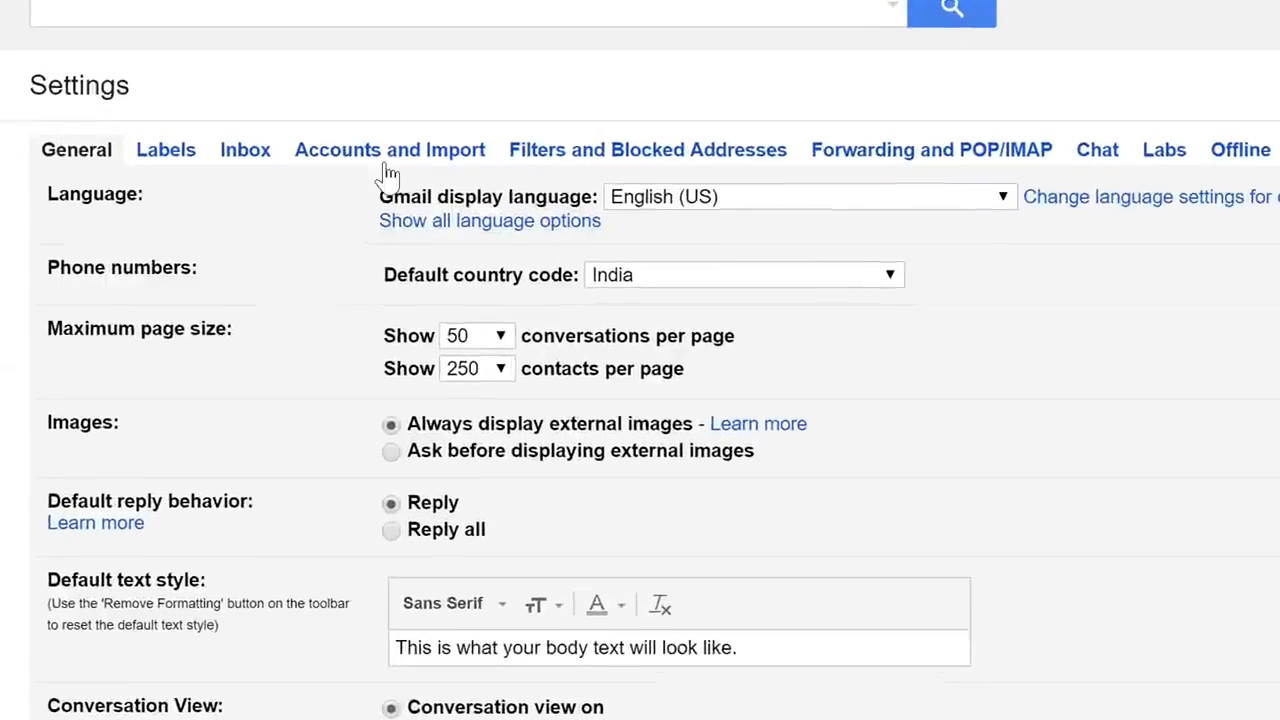
left_click(406, 199)
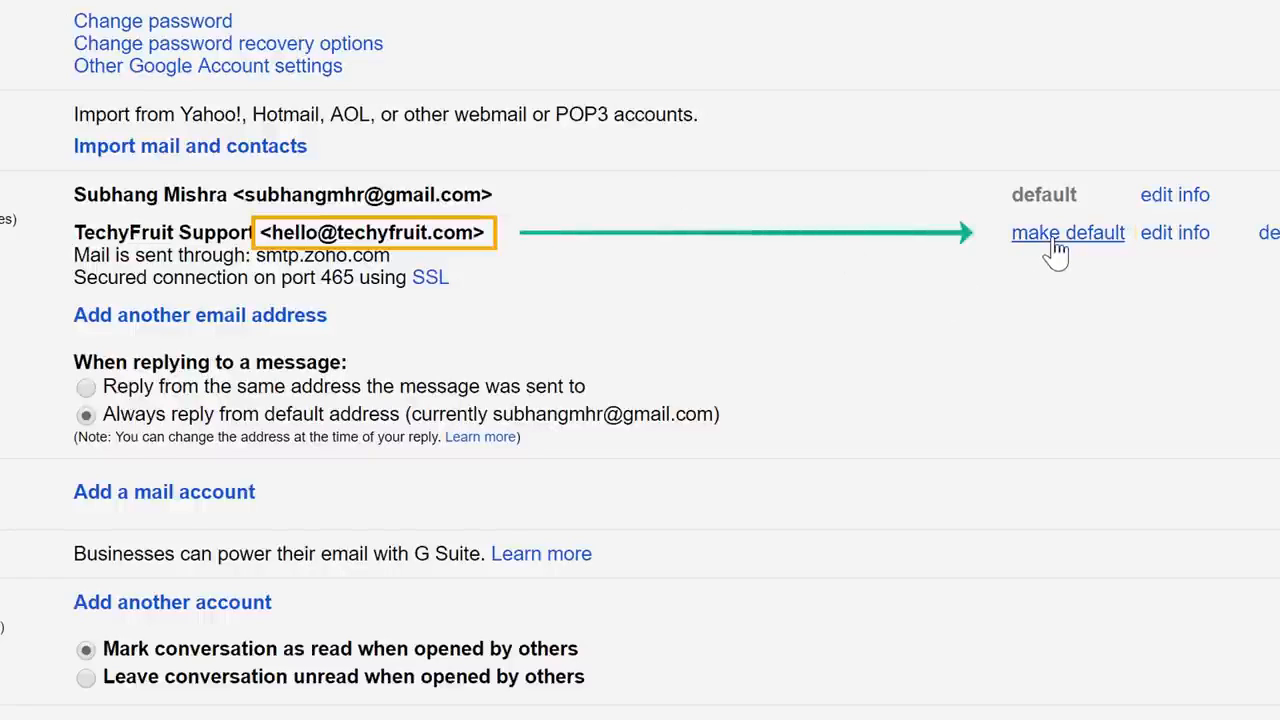
left_click(1062, 245)
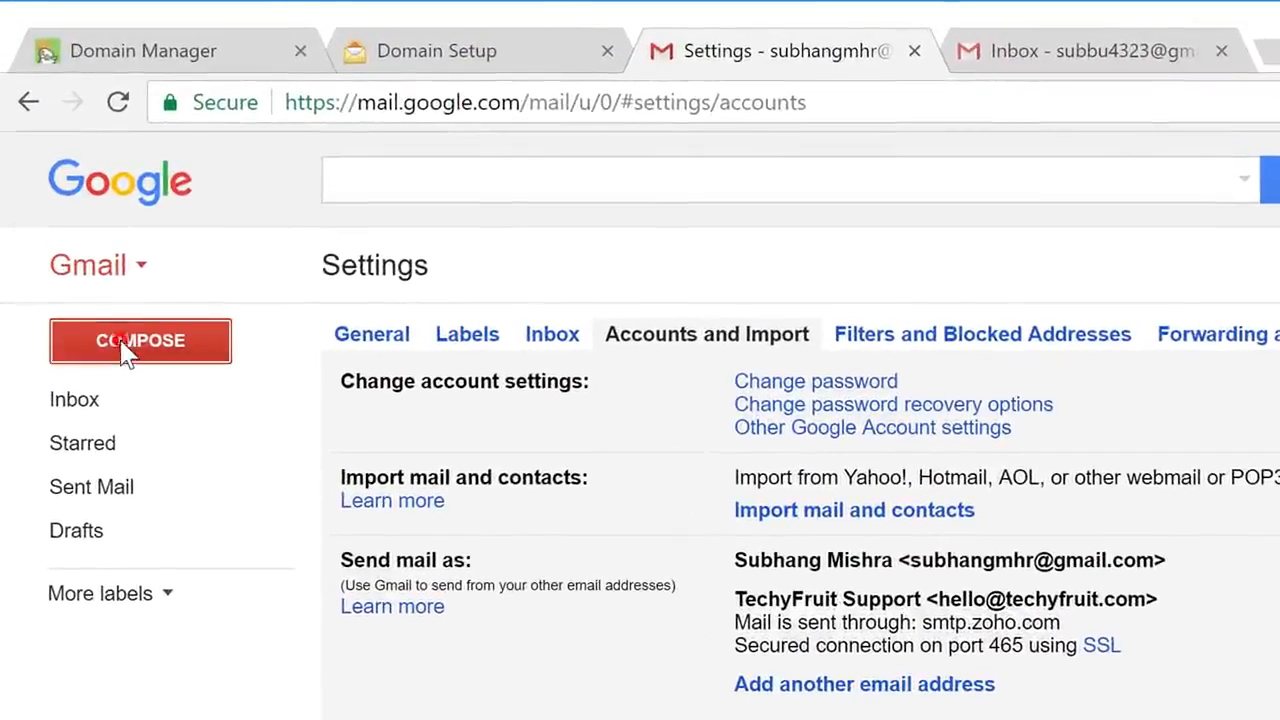
Step: Compose and send 'This is a test' with body Hello to the other Gmail account
left_click(72, 203)
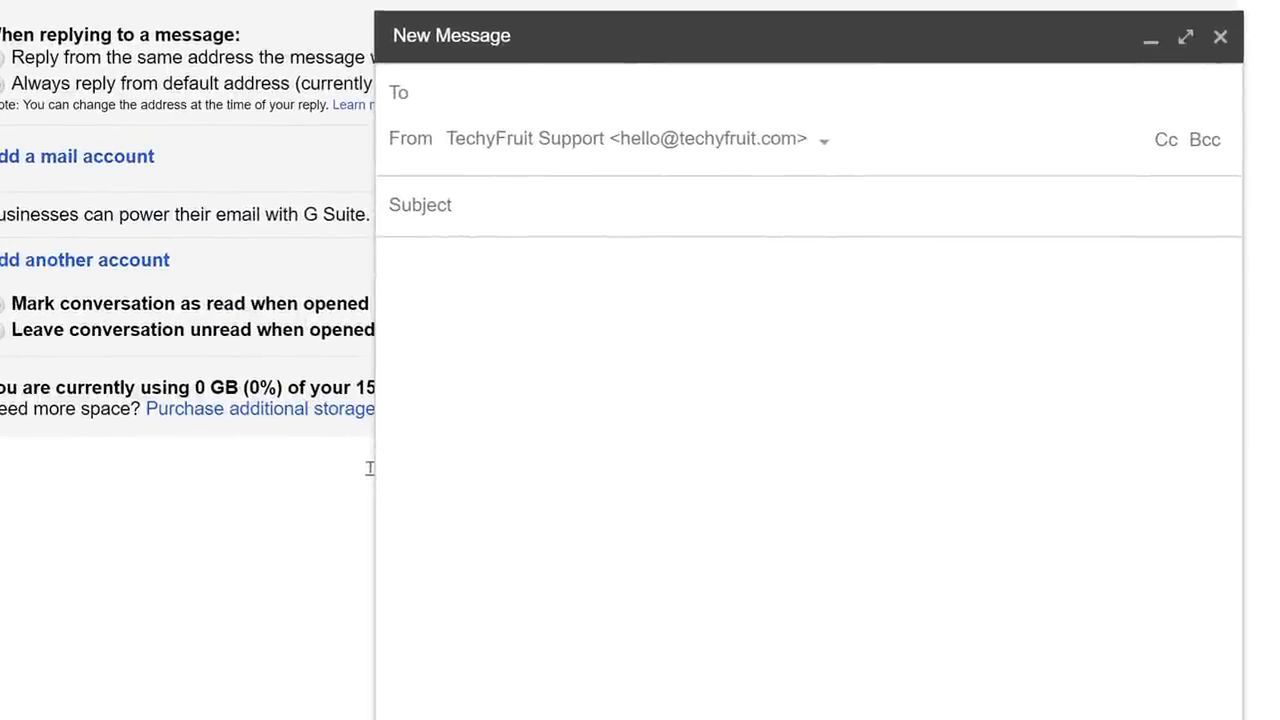
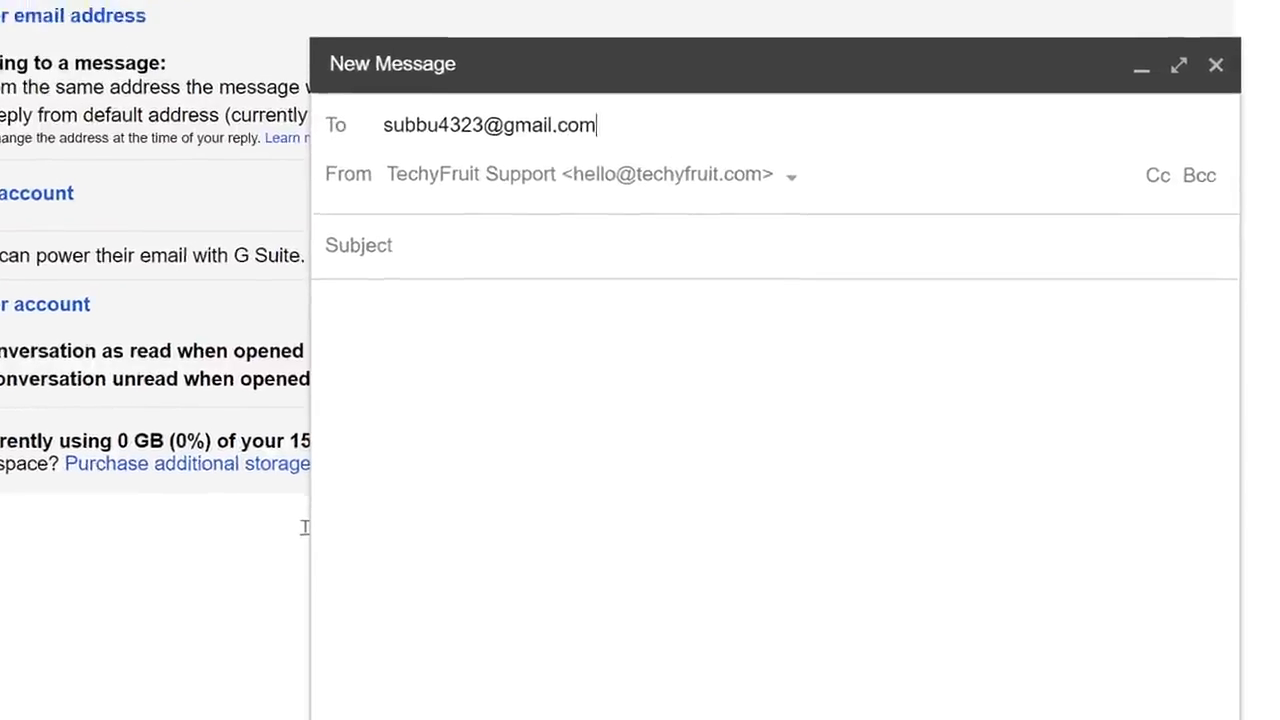
key("Tab")
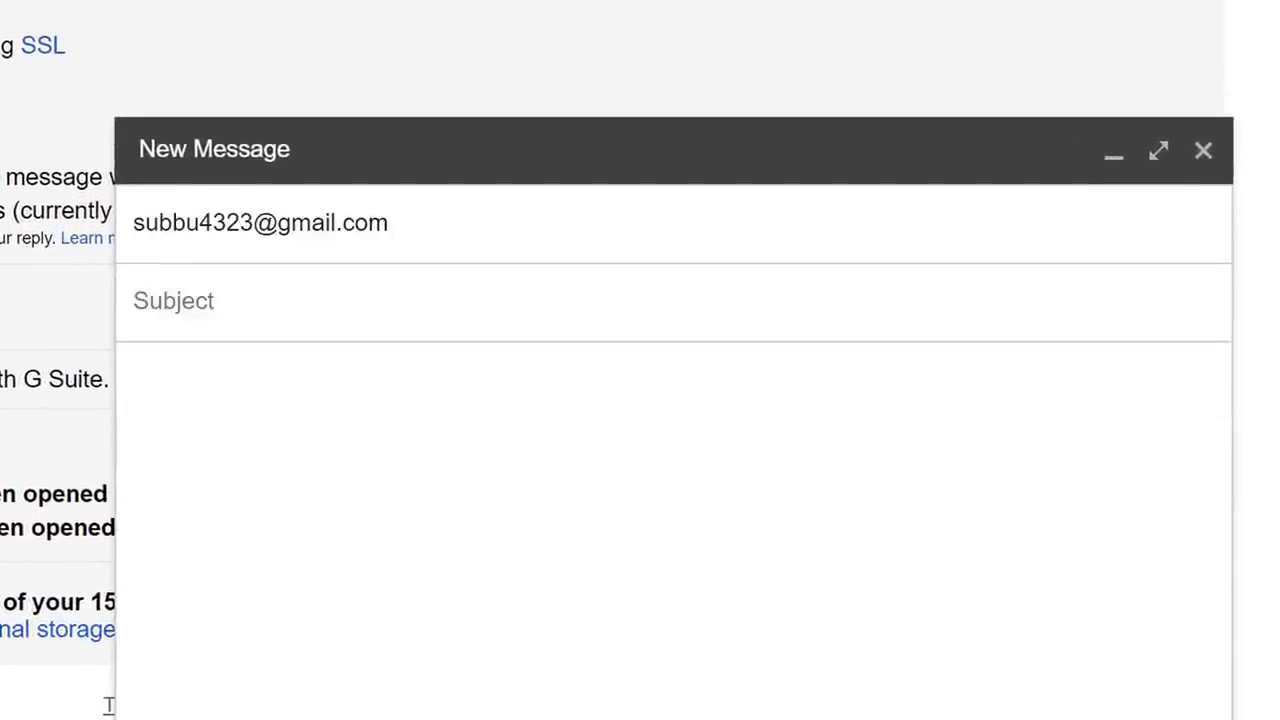
type("This is a")
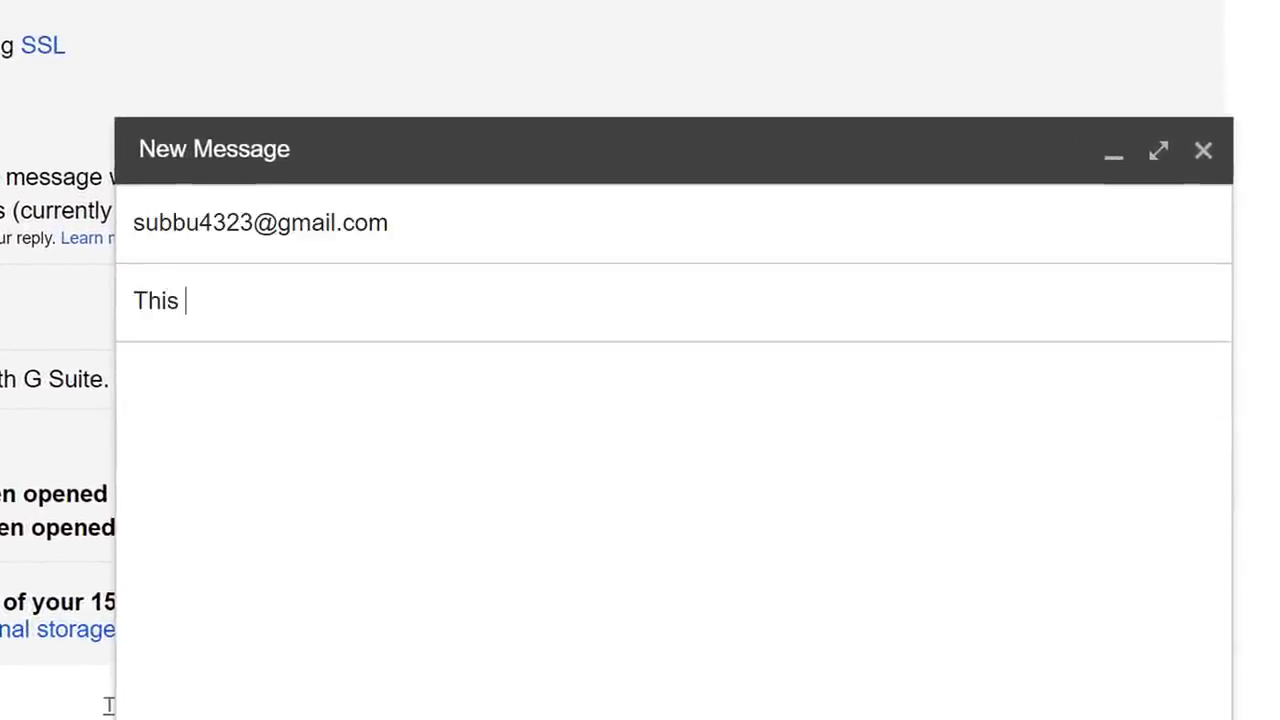
key("Tab")
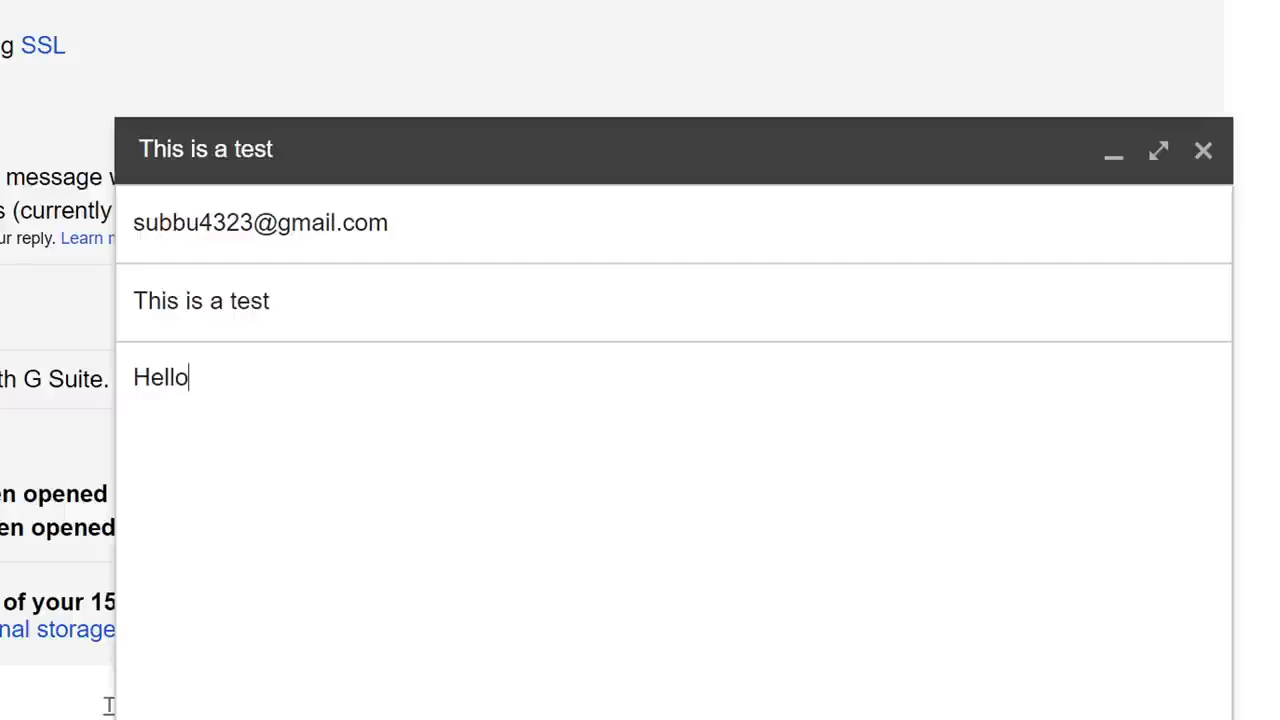
left_click(196, 681)
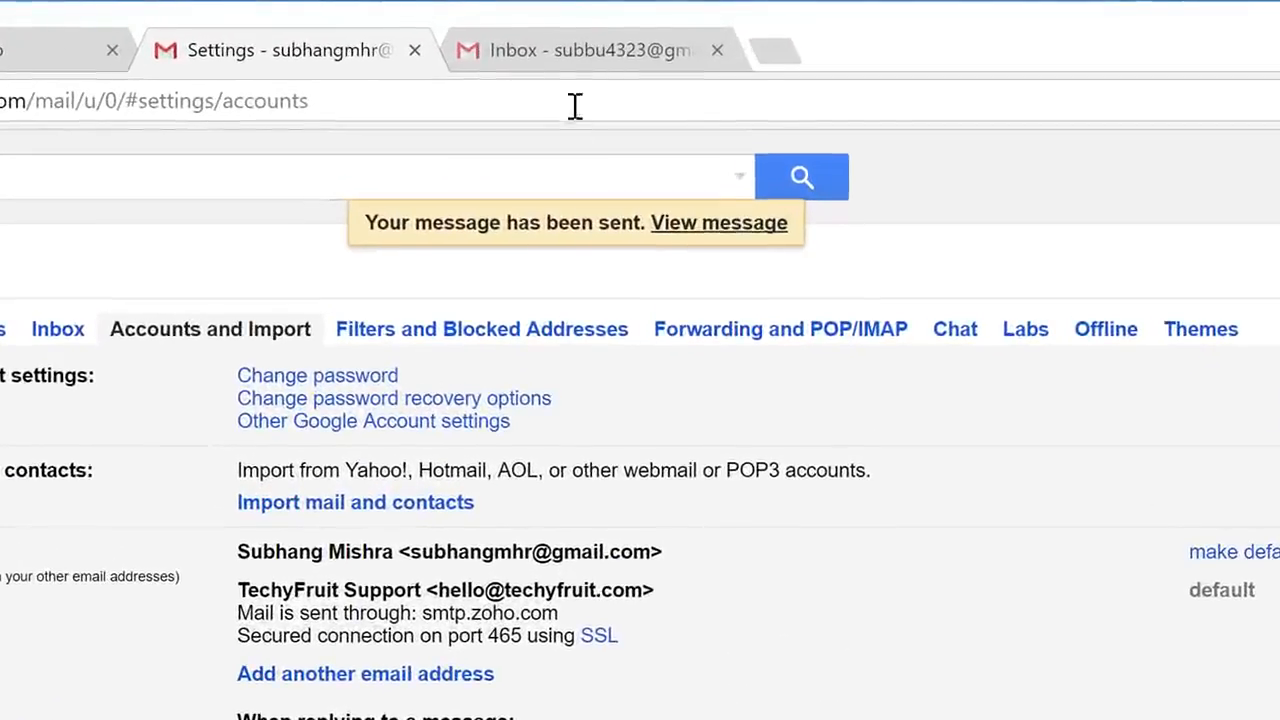
Step: Reply 'It works!' from the other account, then open the This is a test thread
left_click(648, 35)
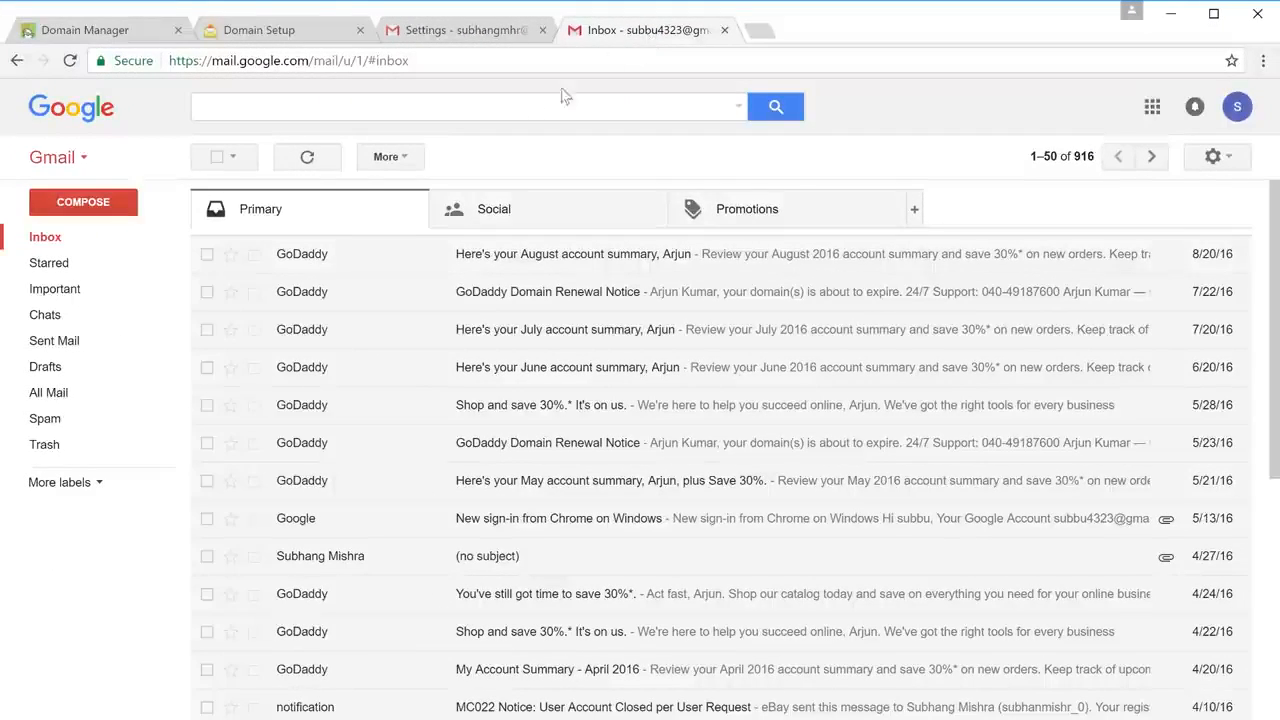
left_click(308, 162)
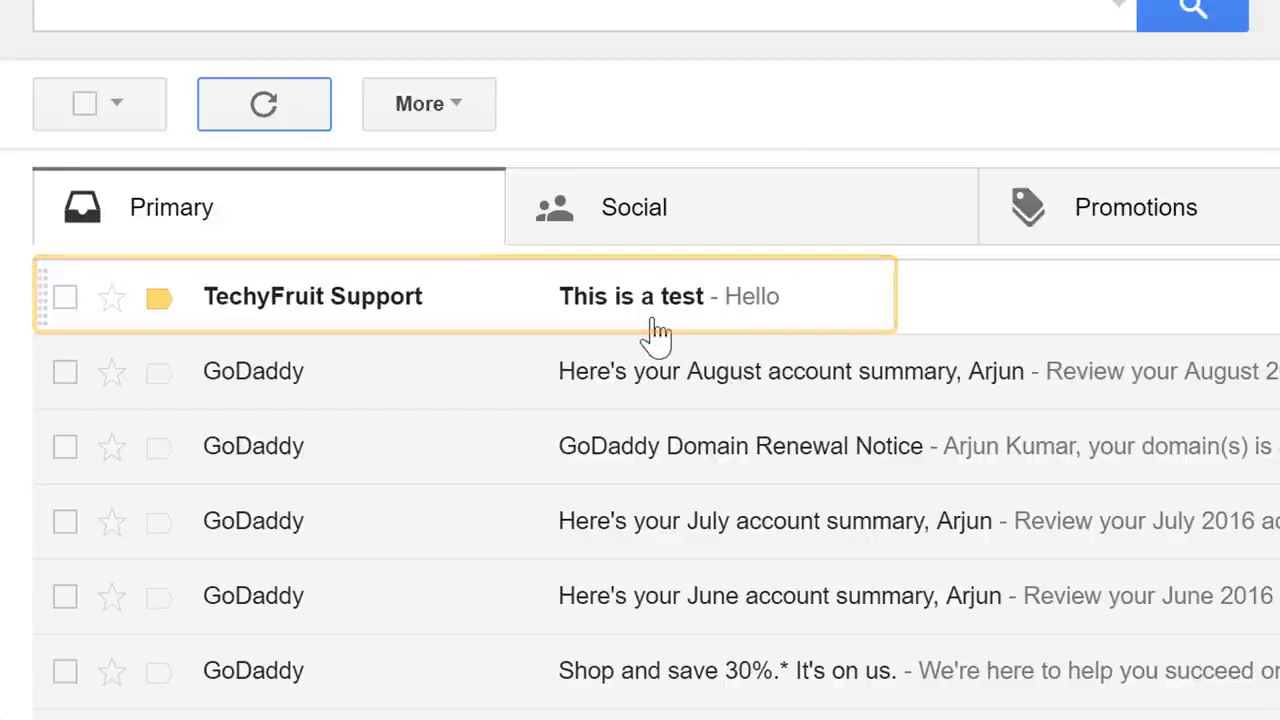
left_click(652, 328)
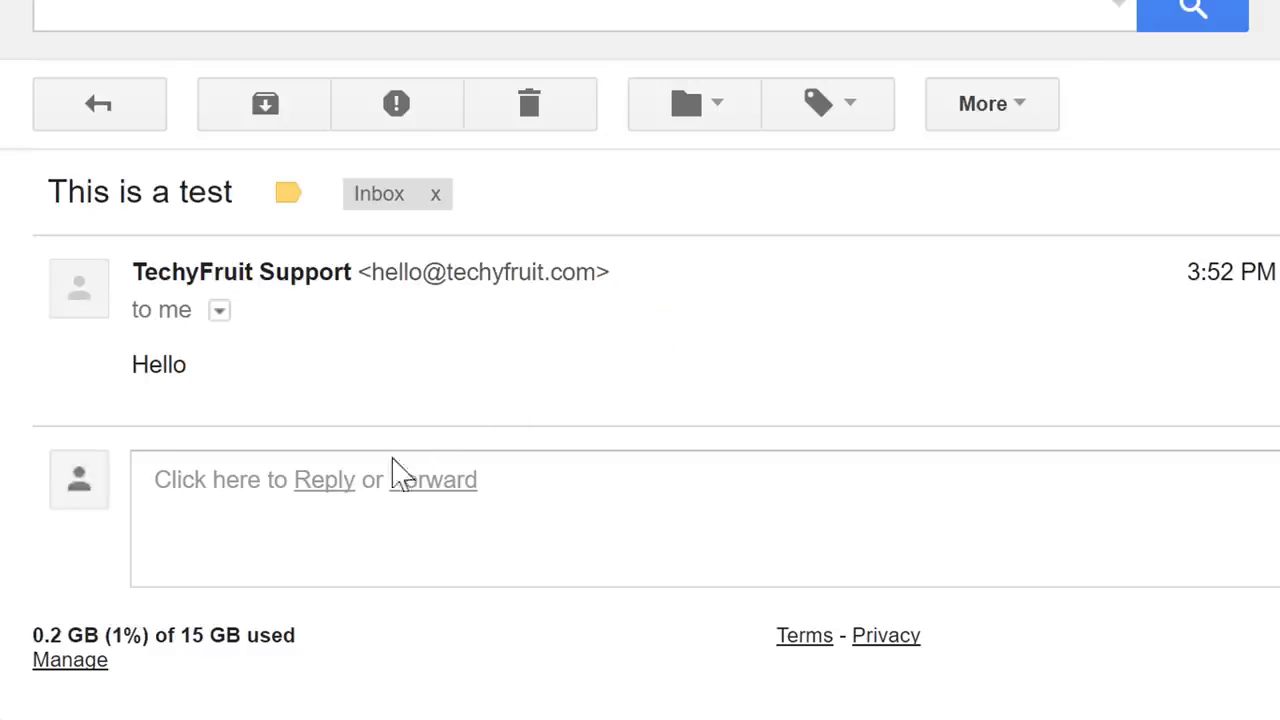
left_click(324, 480)
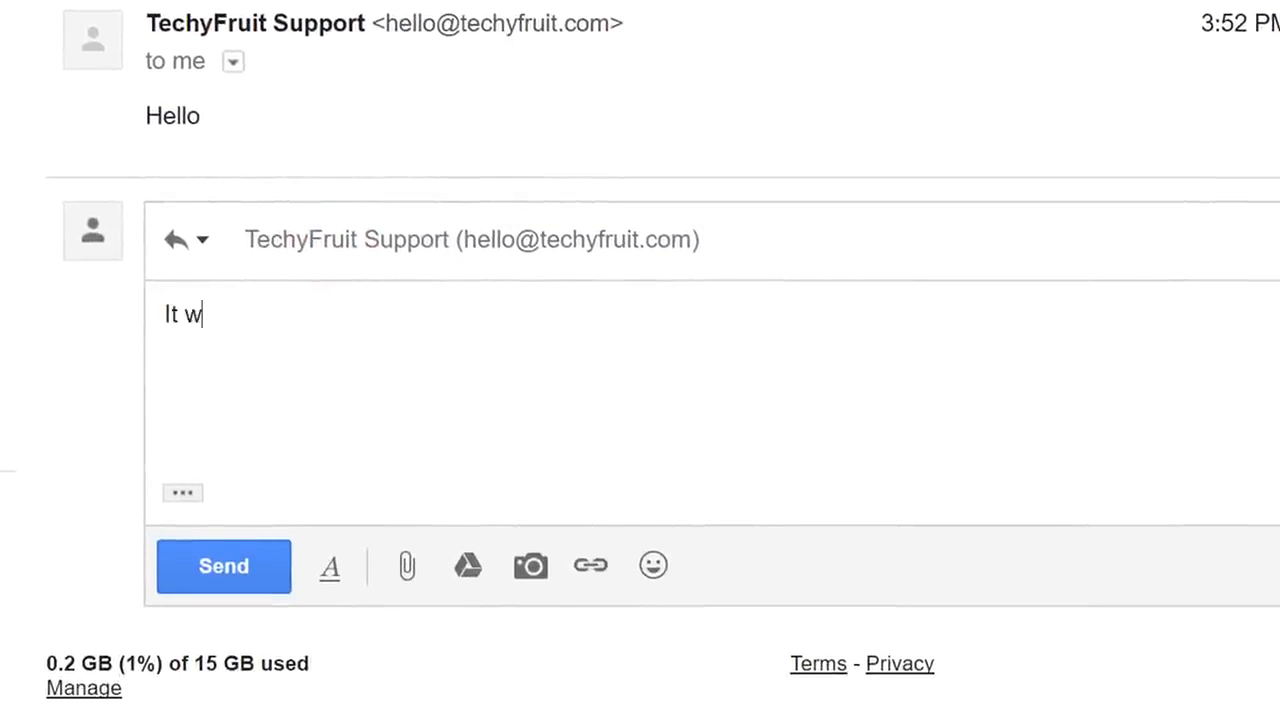
type("It works!")
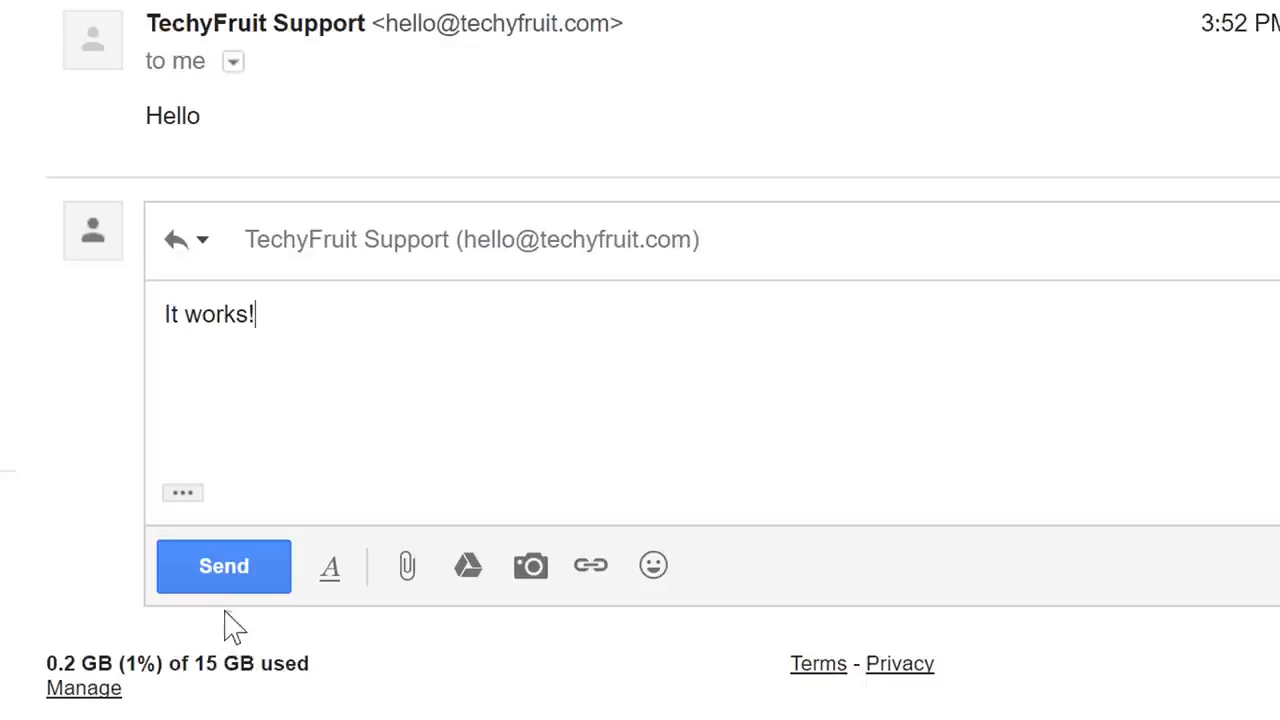
left_click(226, 585)
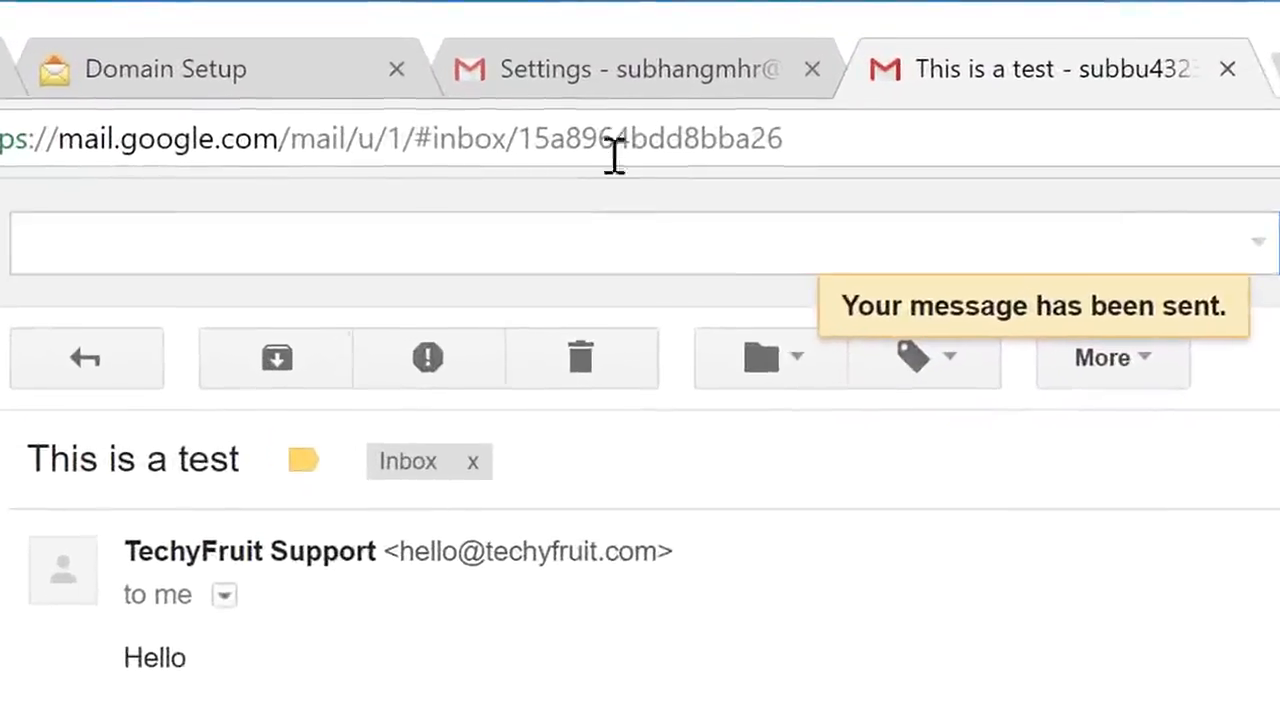
left_click(454, 40)
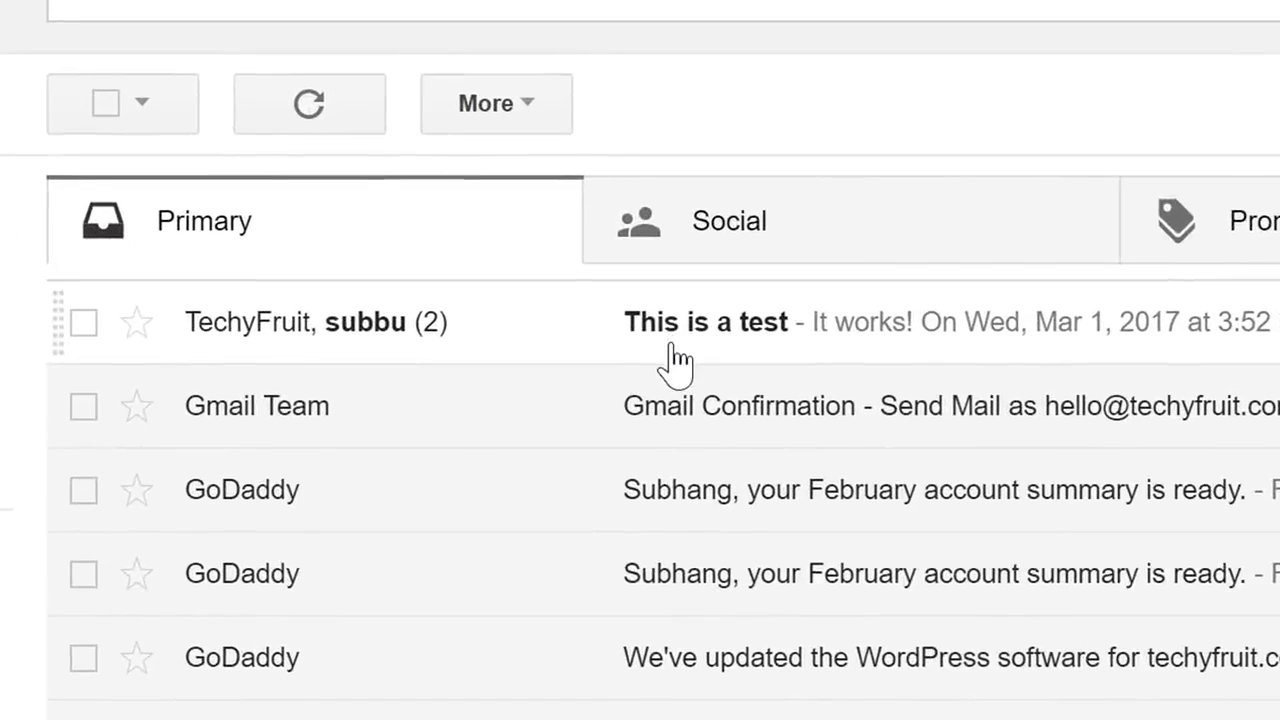
left_click(486, 268)
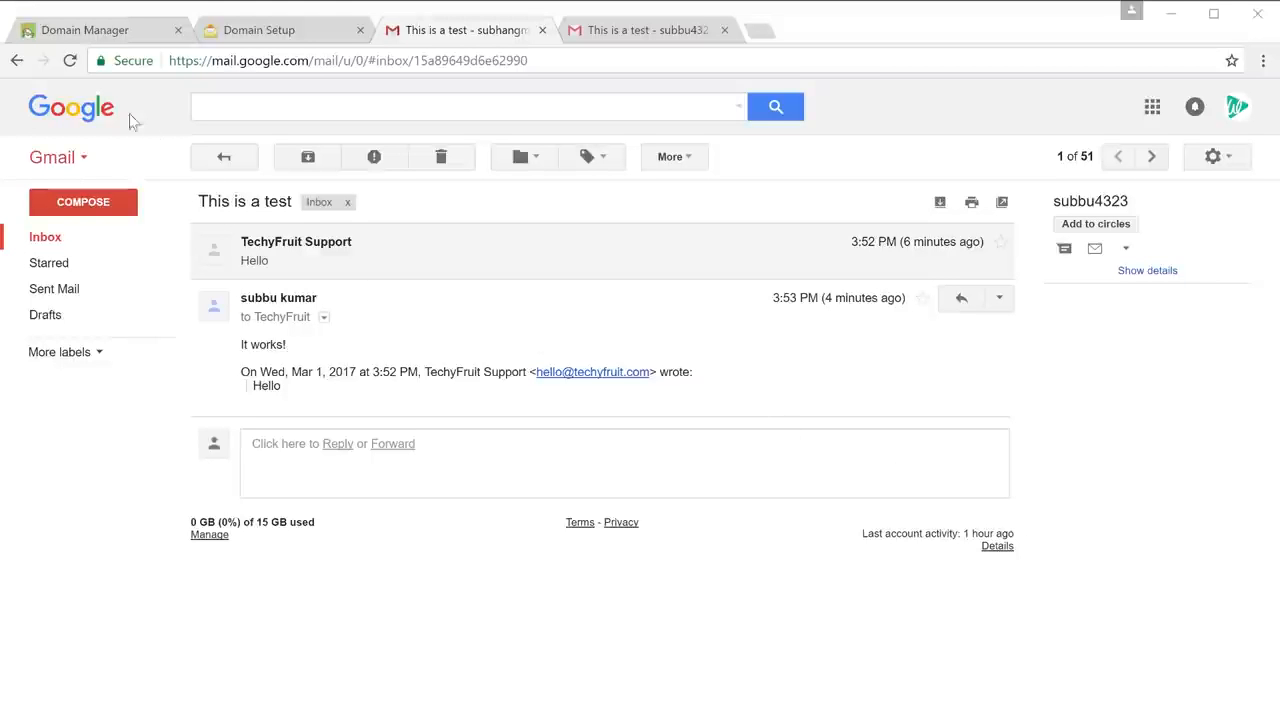
Step: Go from GoDaddy's My Products to managing the Workspace Email product
left_click(88, 32)
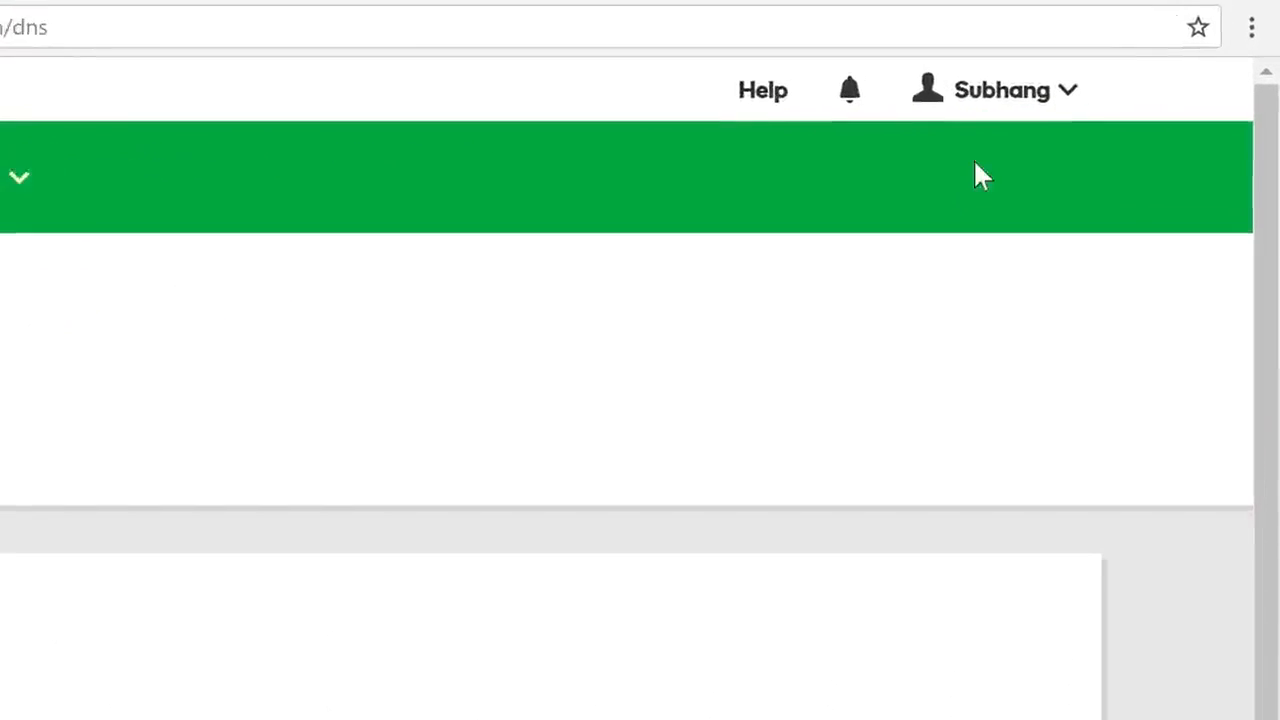
left_click(992, 120)
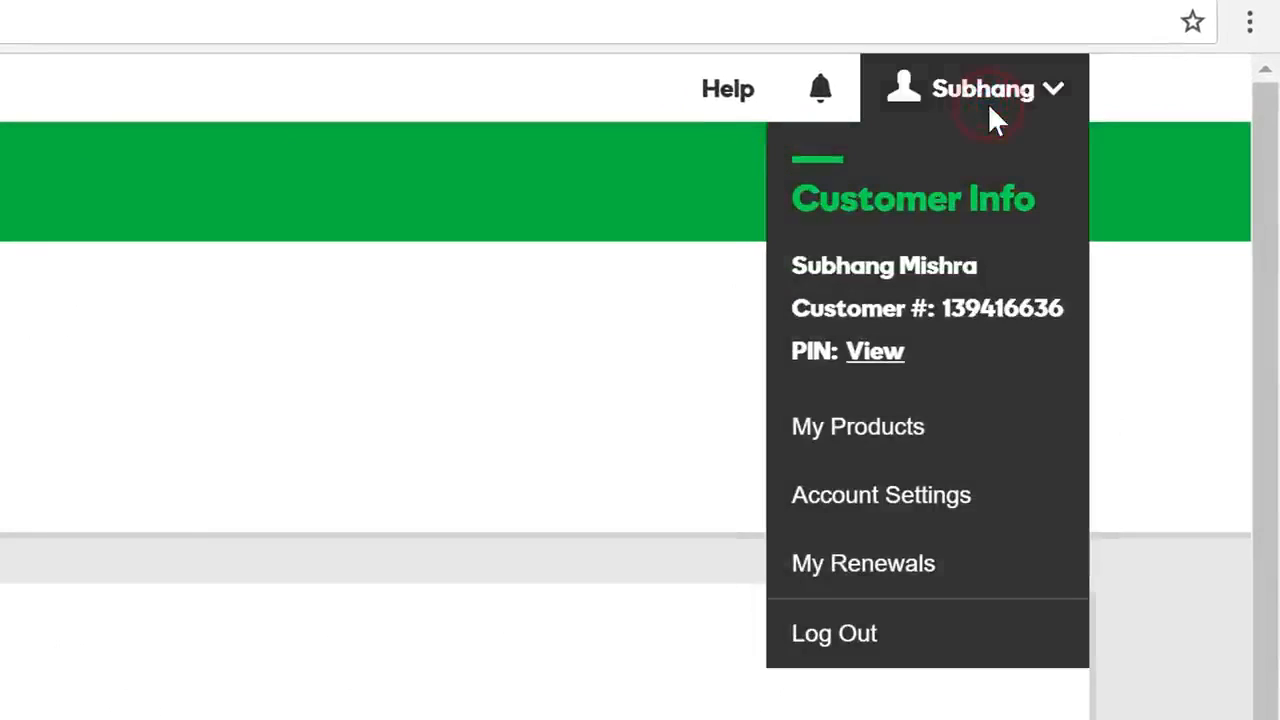
left_click(855, 432)
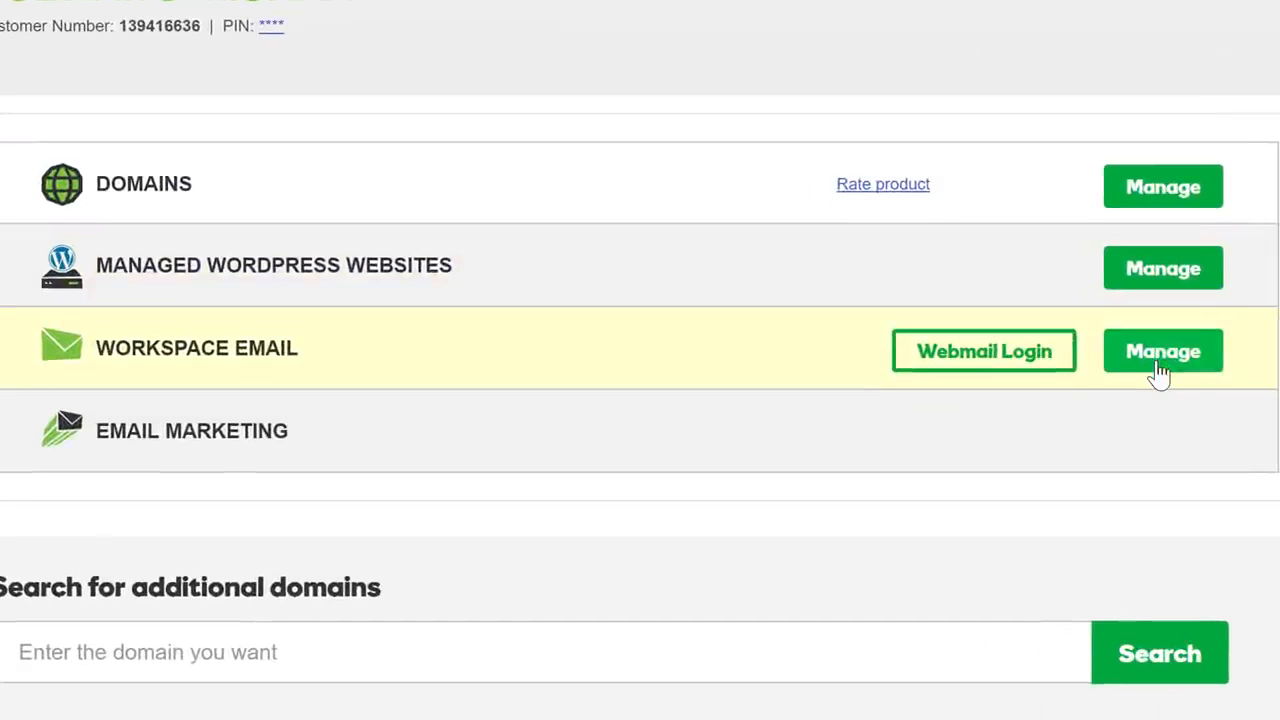
left_click(1158, 362)
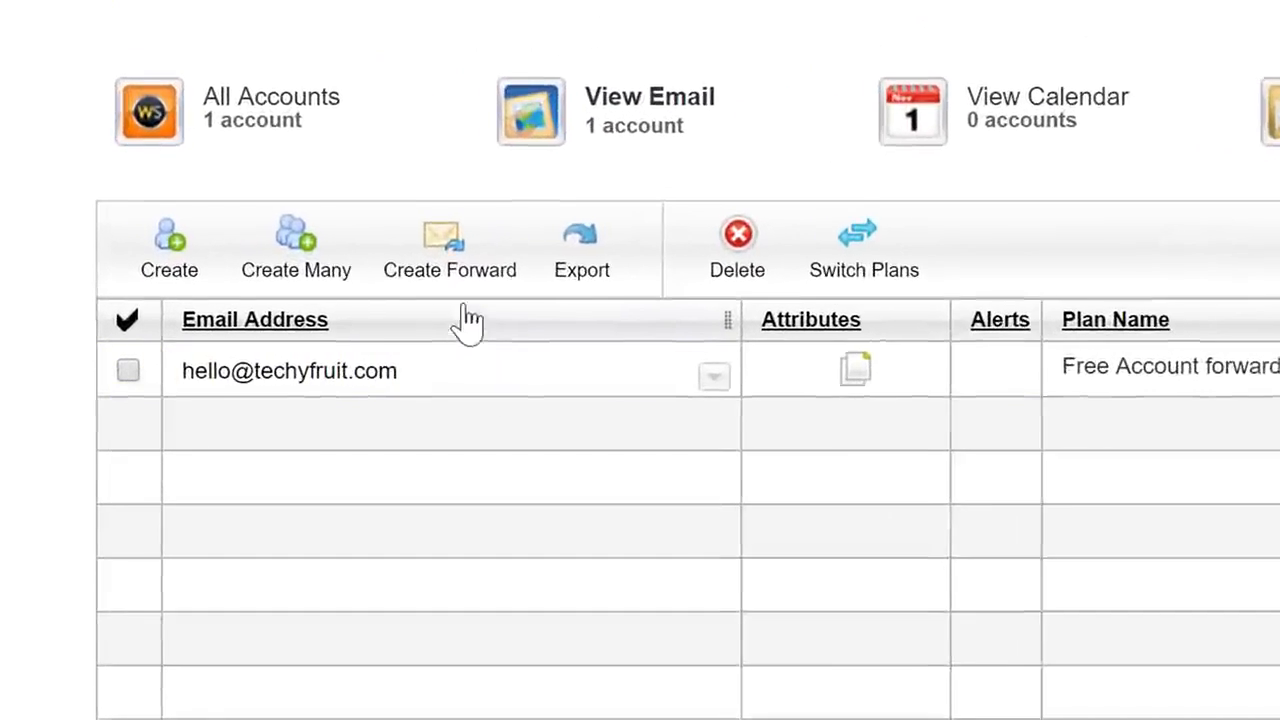
Step: Create a techyfruit.com forwarding address that delivers to the Gmail account
left_click(340, 300)
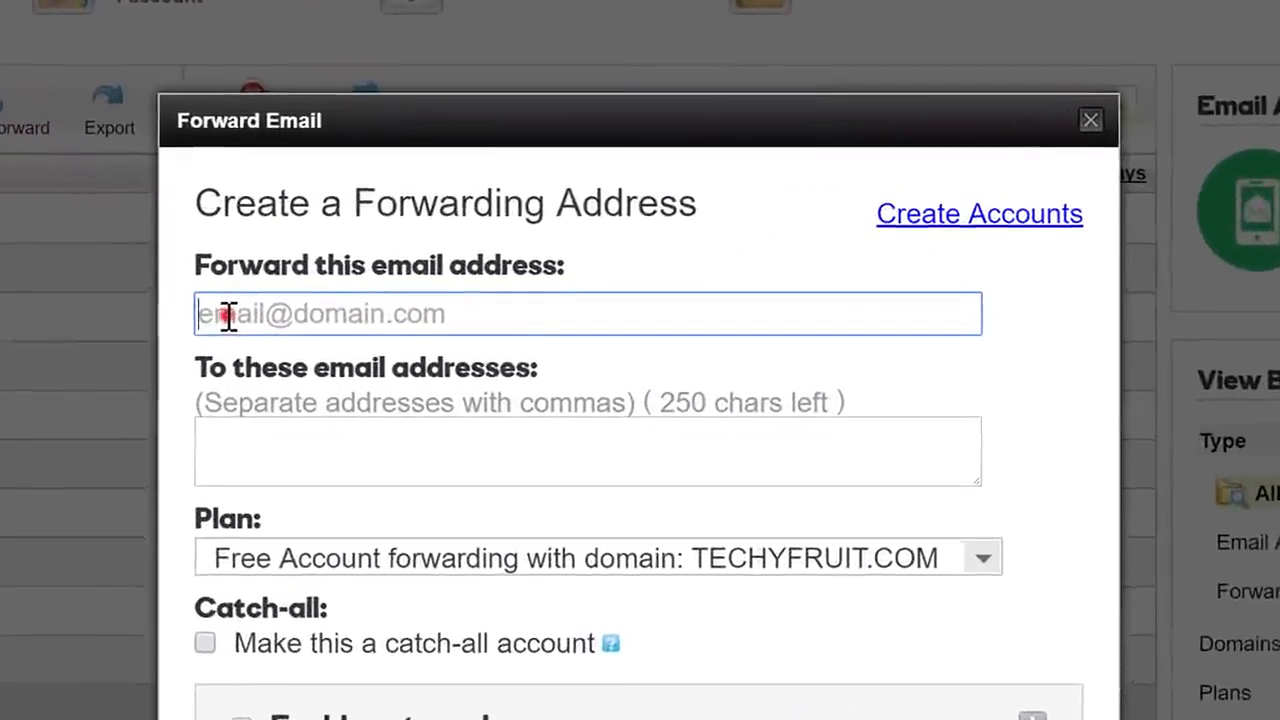
left_click(394, 262)
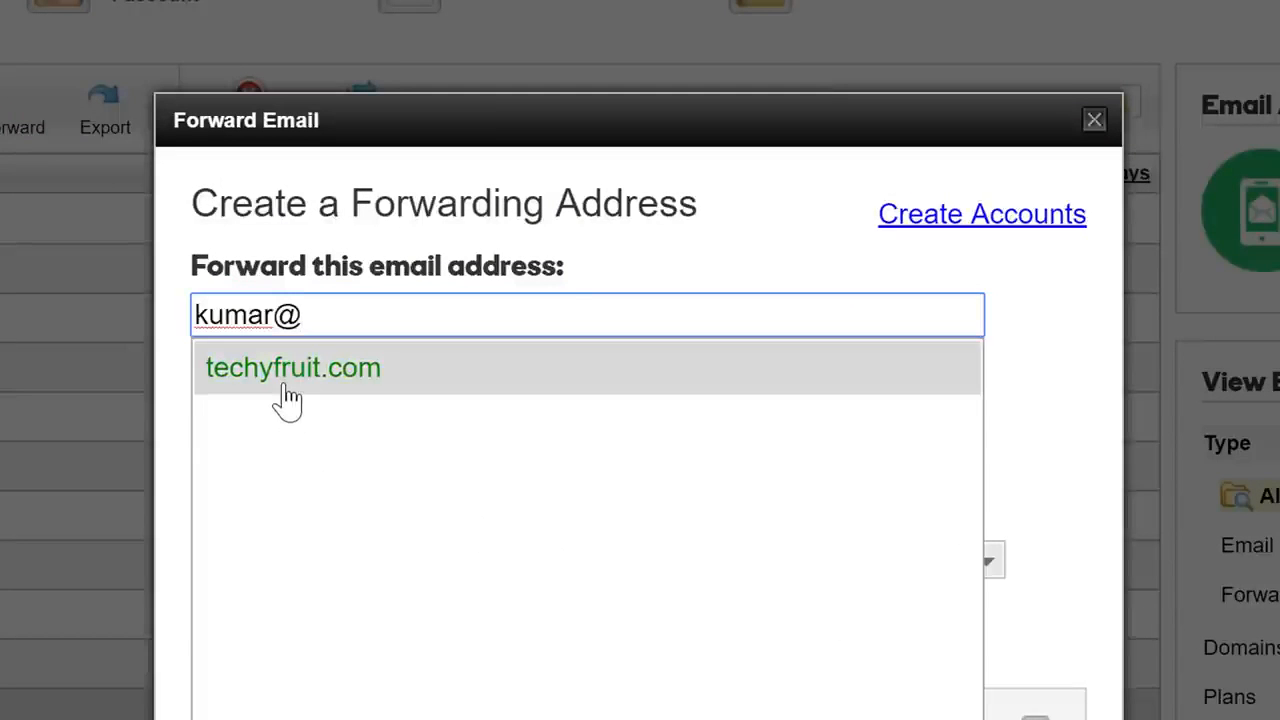
left_click(287, 396)
left_click(286, 462)
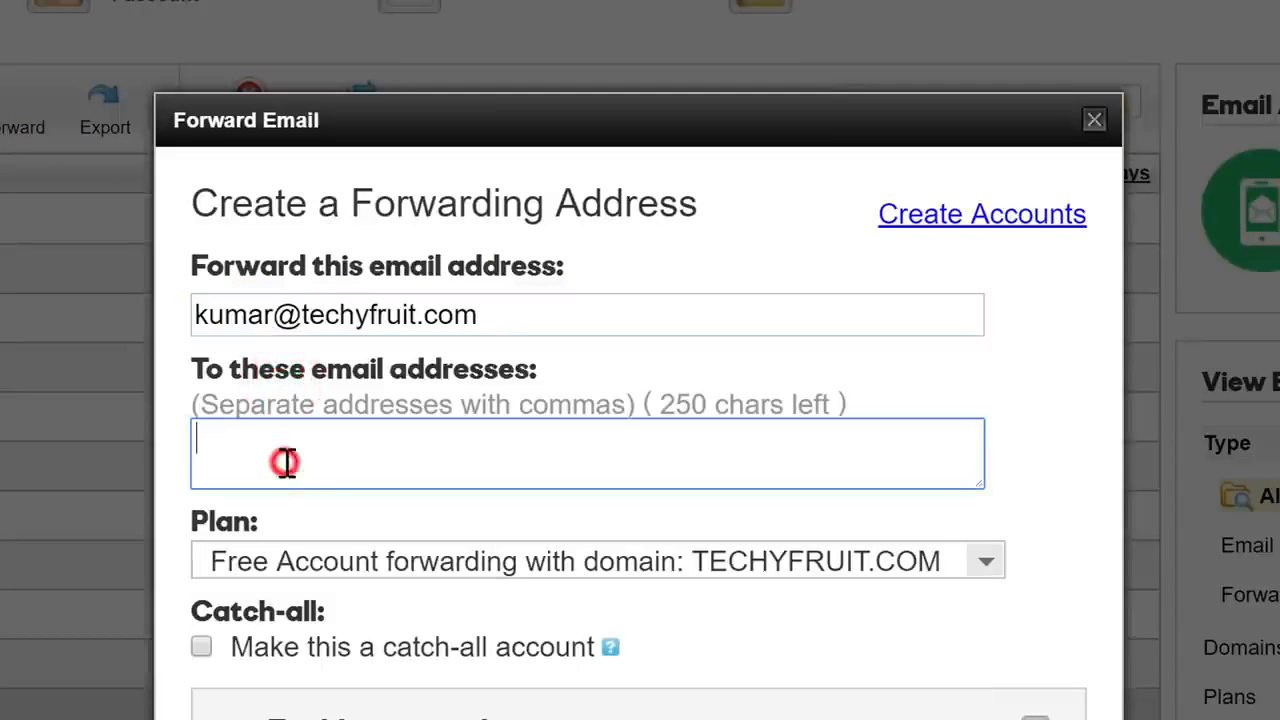
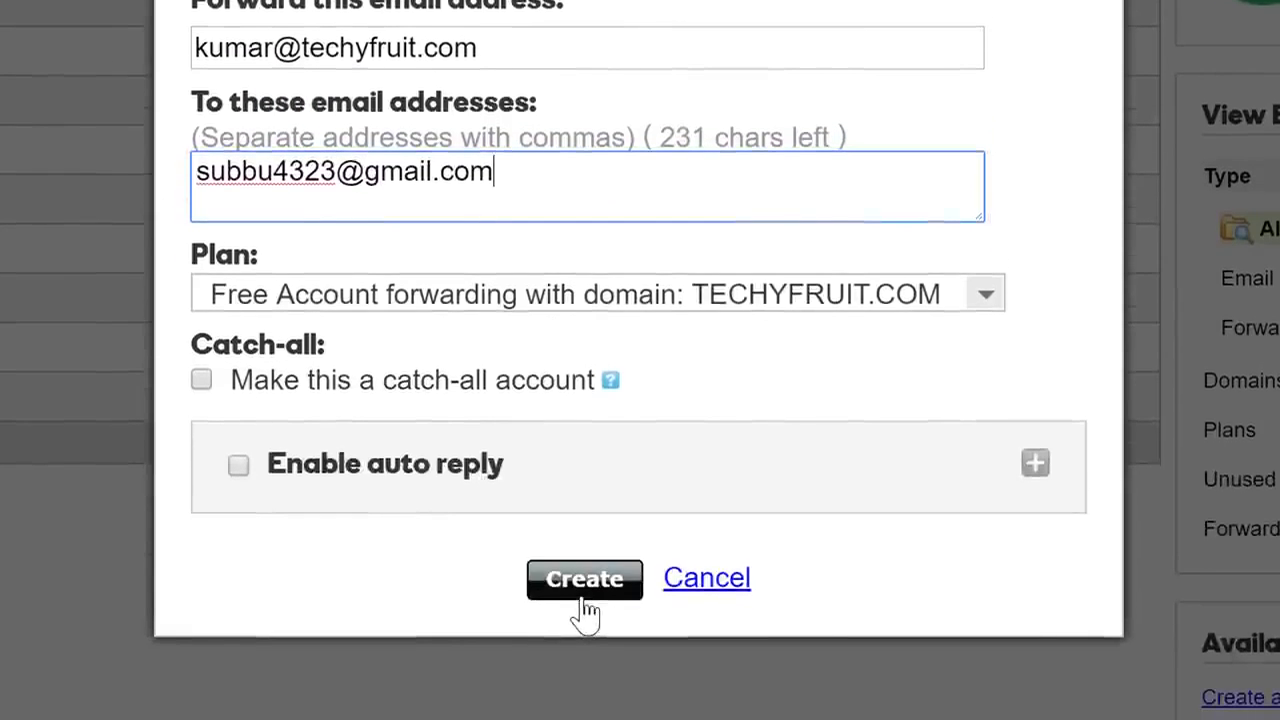
left_click(585, 602)
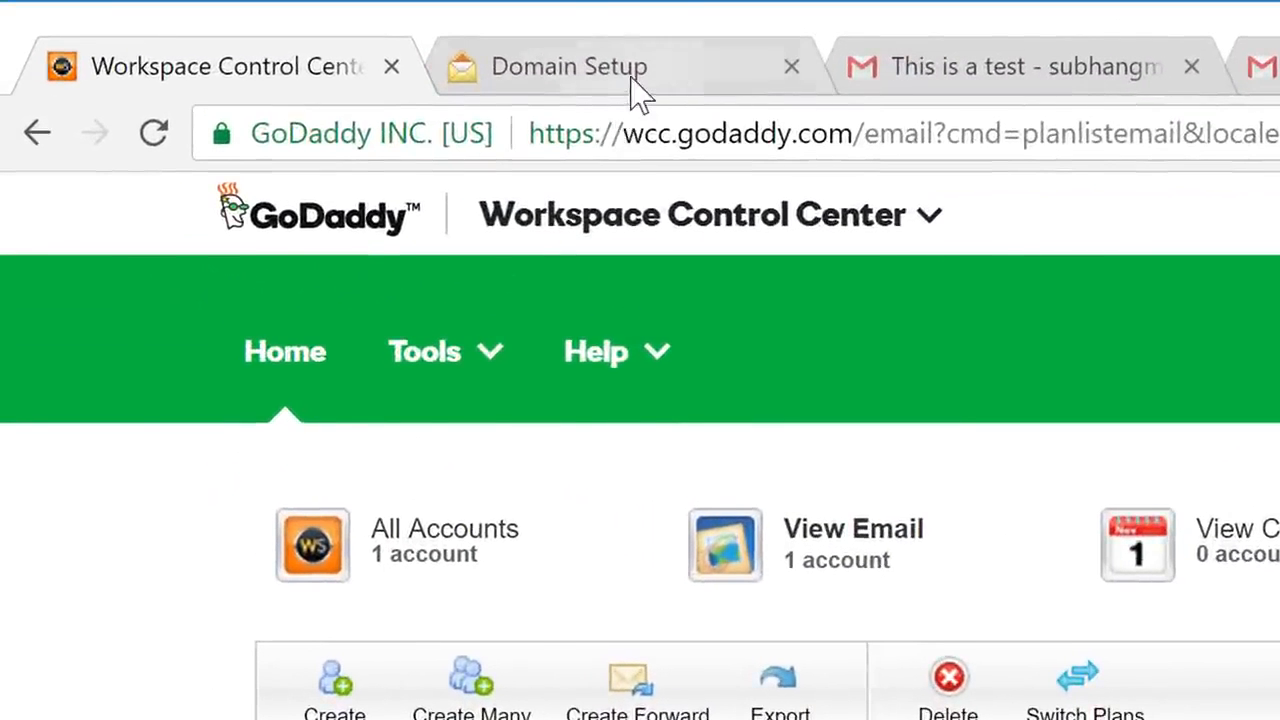
Step: Load Zoho Mail at mail.zoho.com in the domain setup tab
left_click(632, 78)
key("ctrl+l")
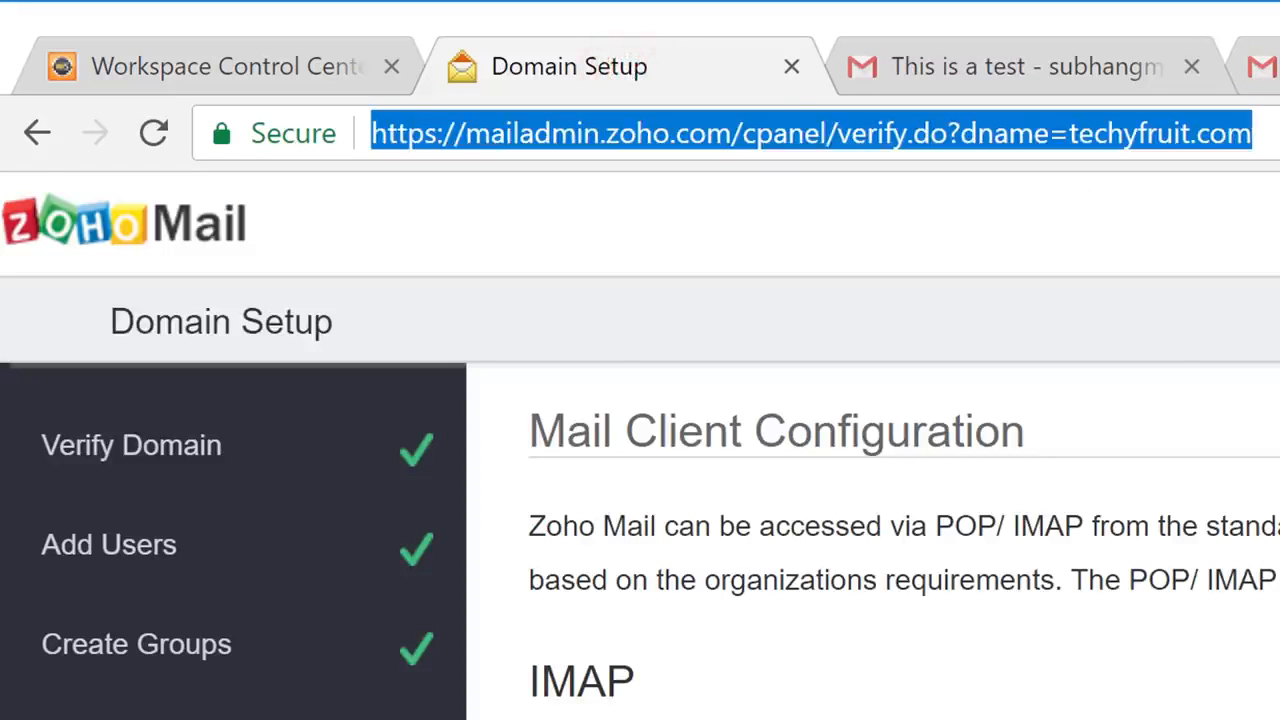
type("mail.zoho.com")
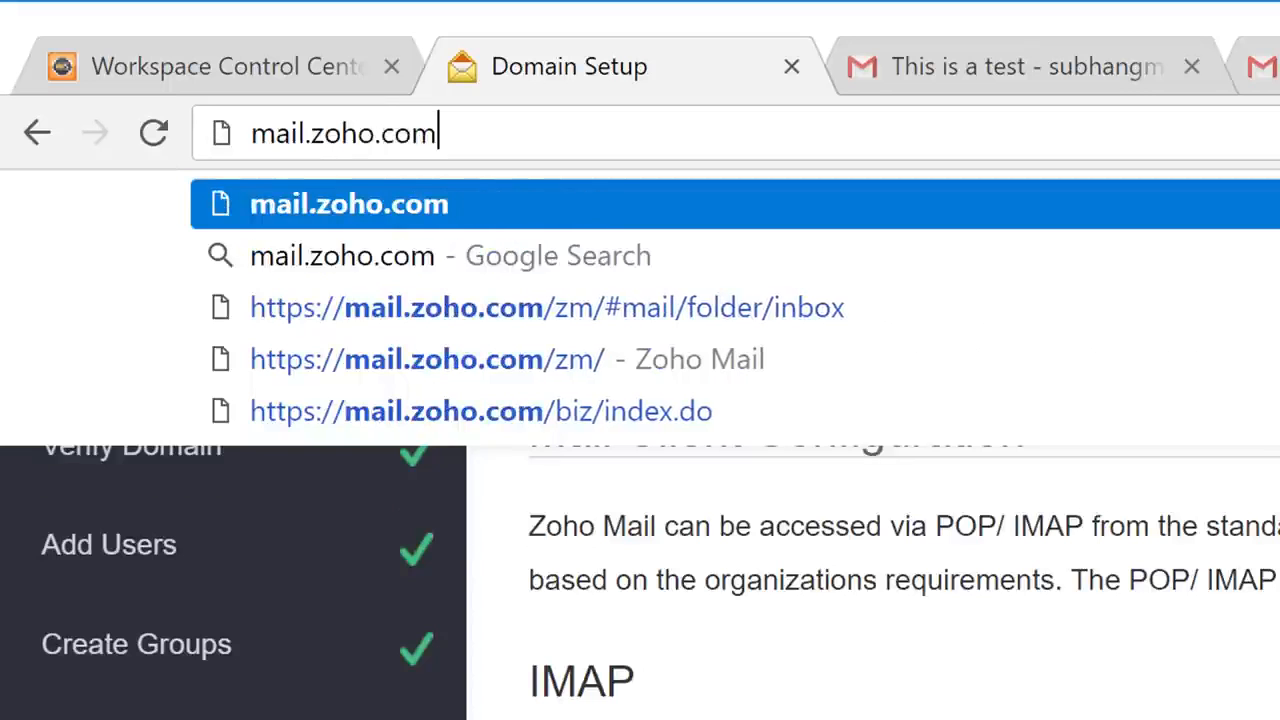
key("Return")
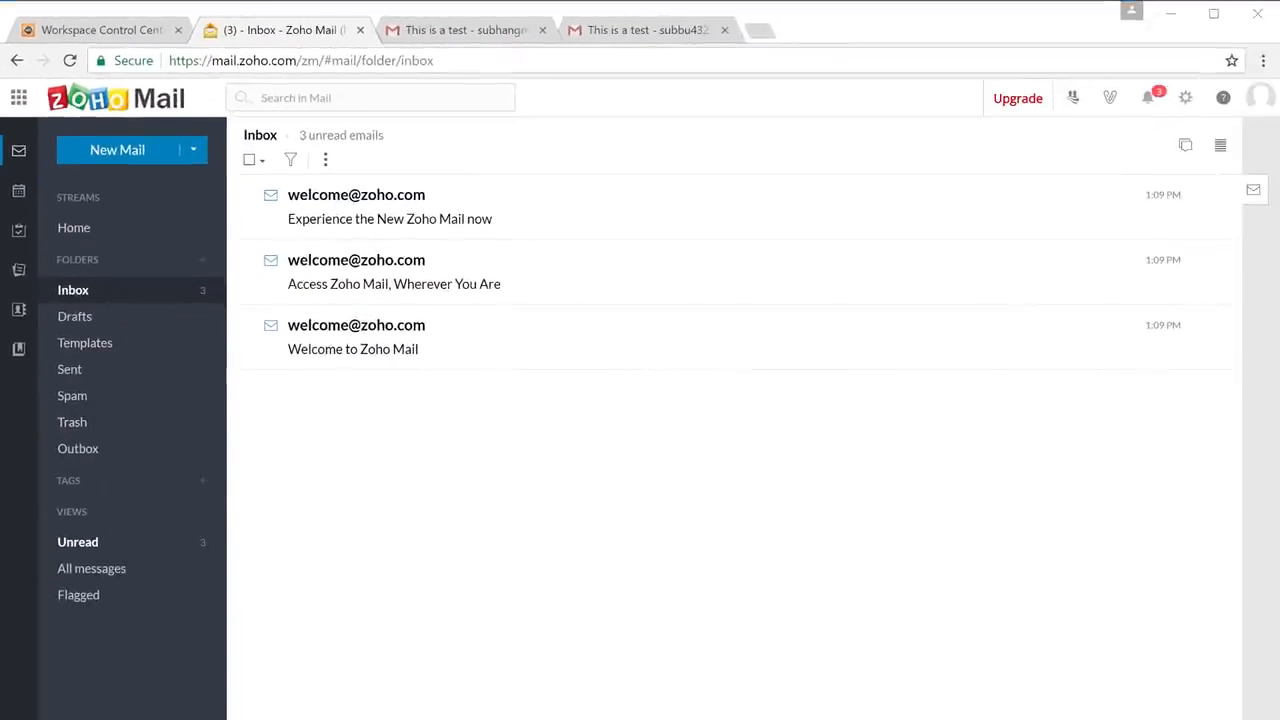
Step: Open the Zoho Control Panel's User Details page, dismissing the MX records warning
left_click(1185, 100)
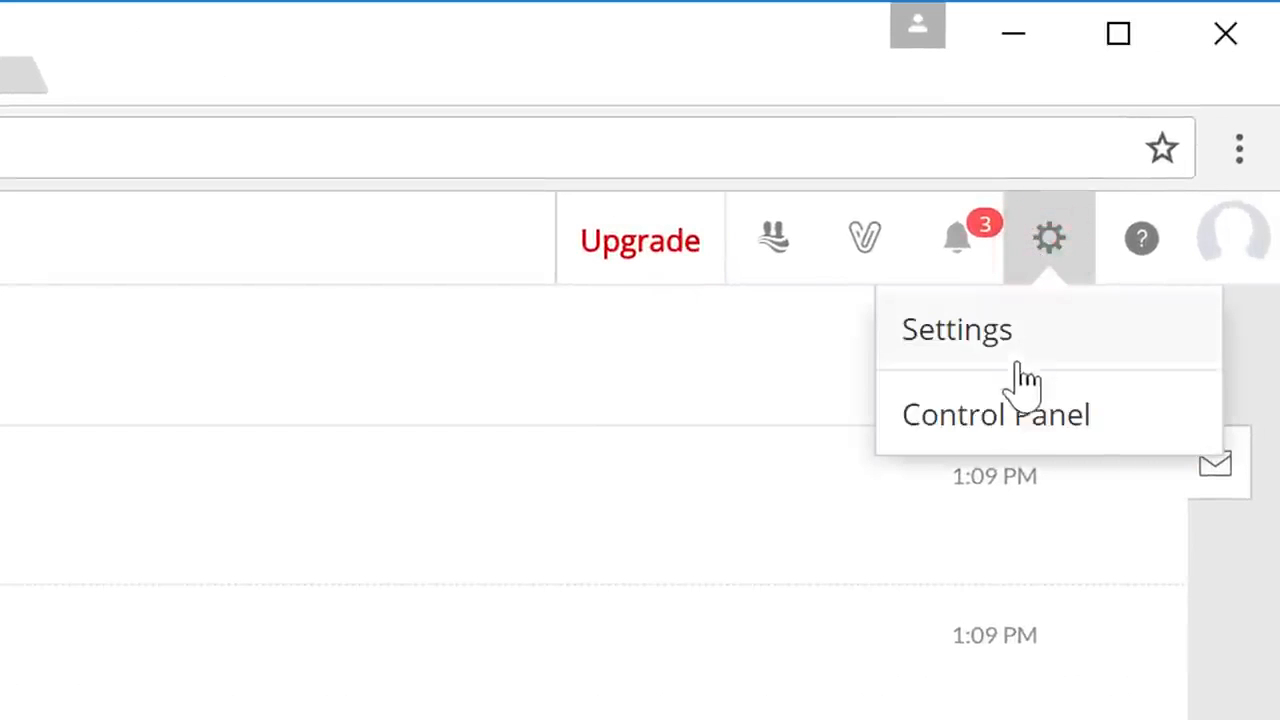
left_click(996, 446)
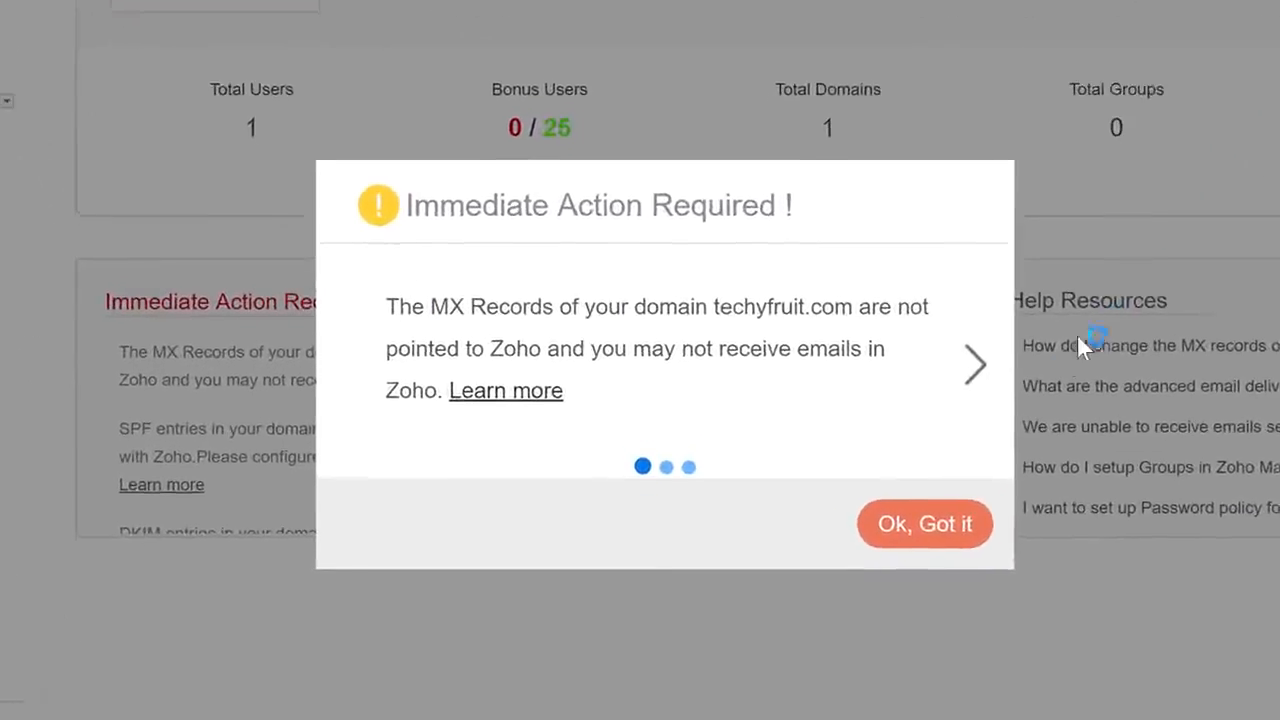
left_click(922, 536)
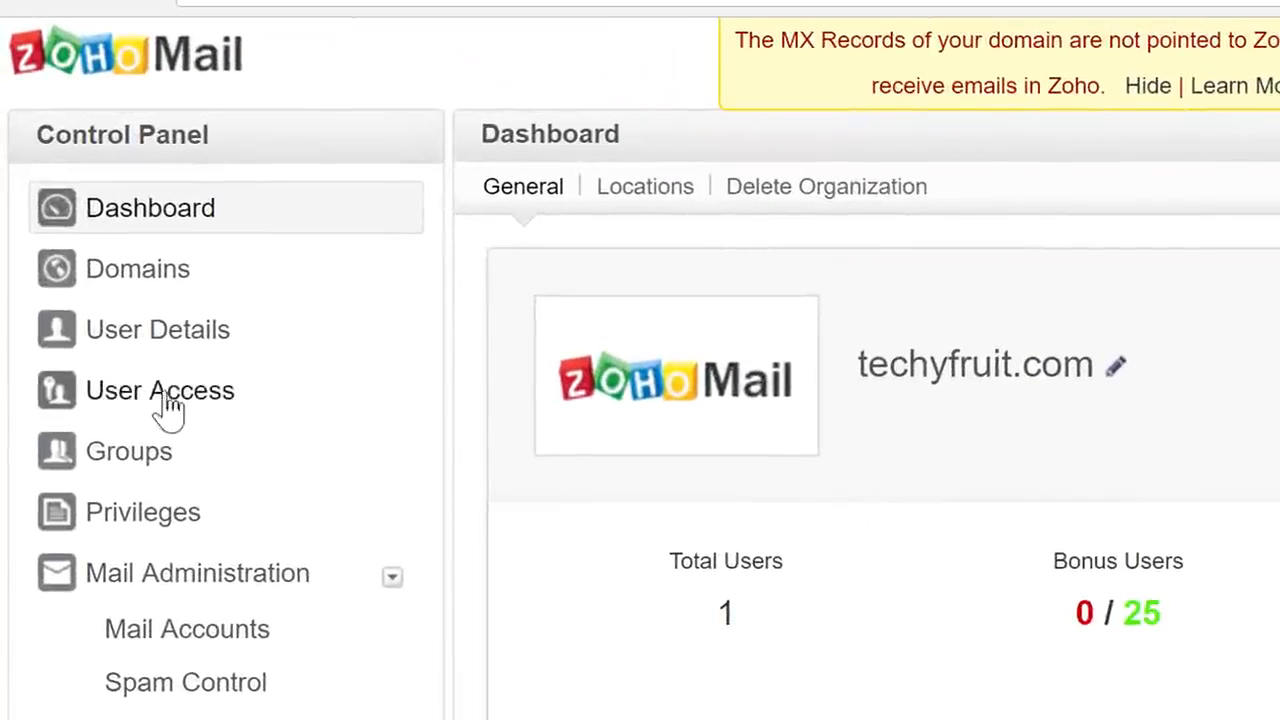
left_click(150, 340)
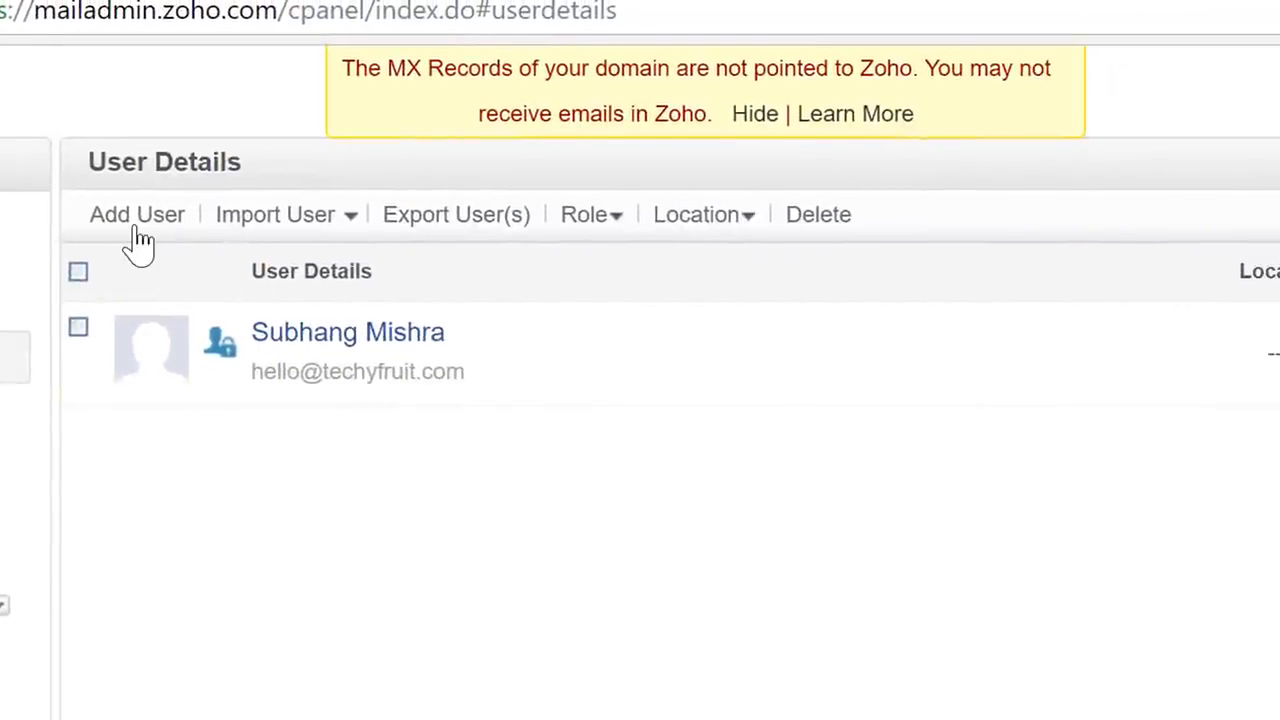
Step: Add a new Zoho mail user with the person's first and last name and submit it
left_click(137, 235)
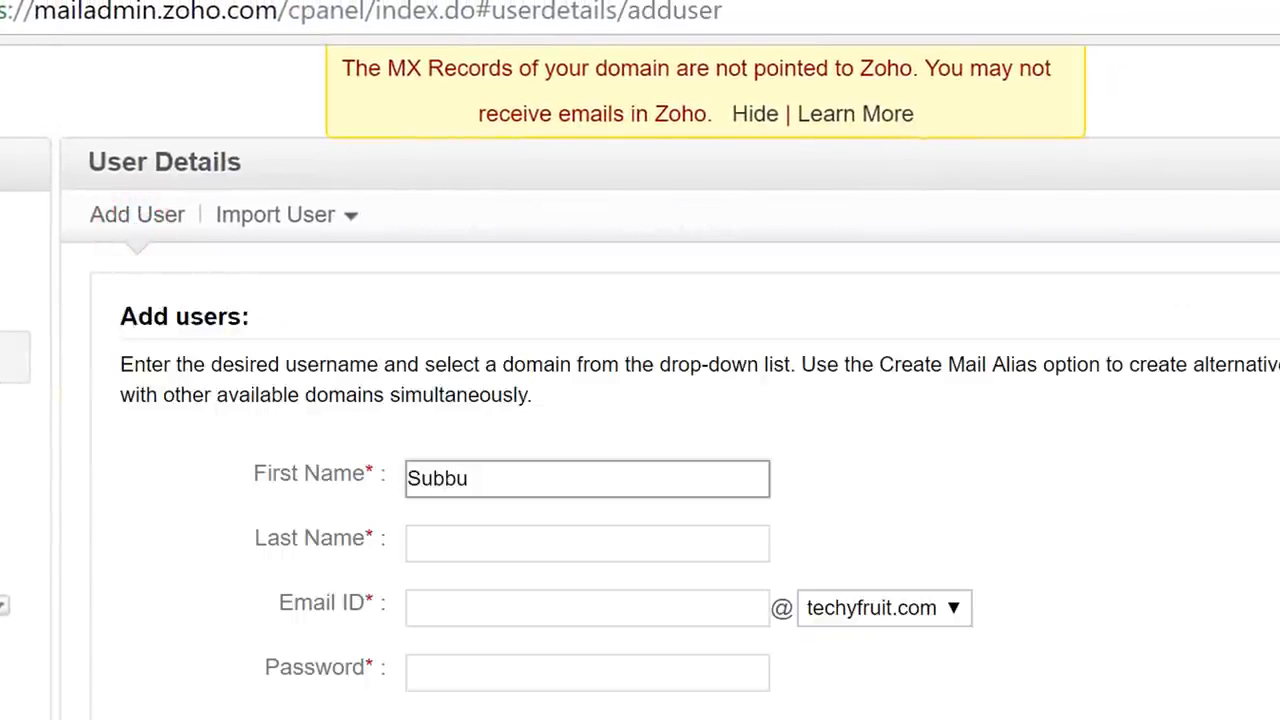
key("Tab")
key("Tab")
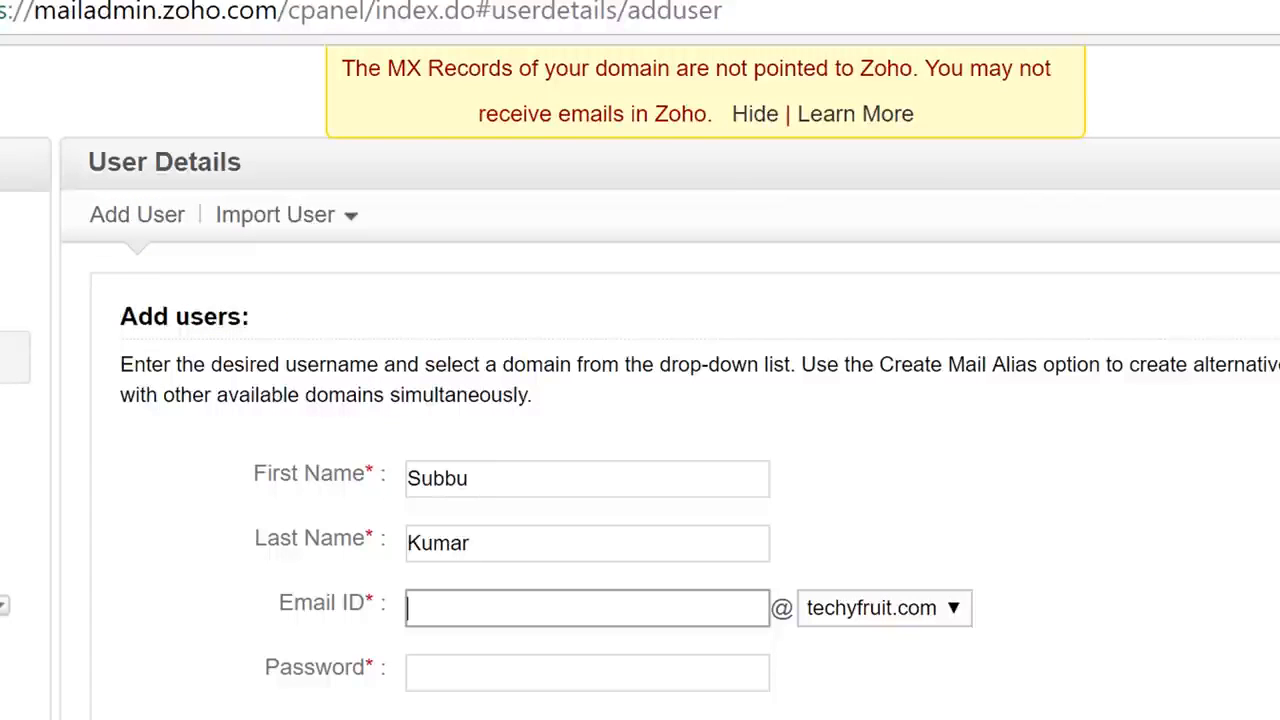
key("Tab")
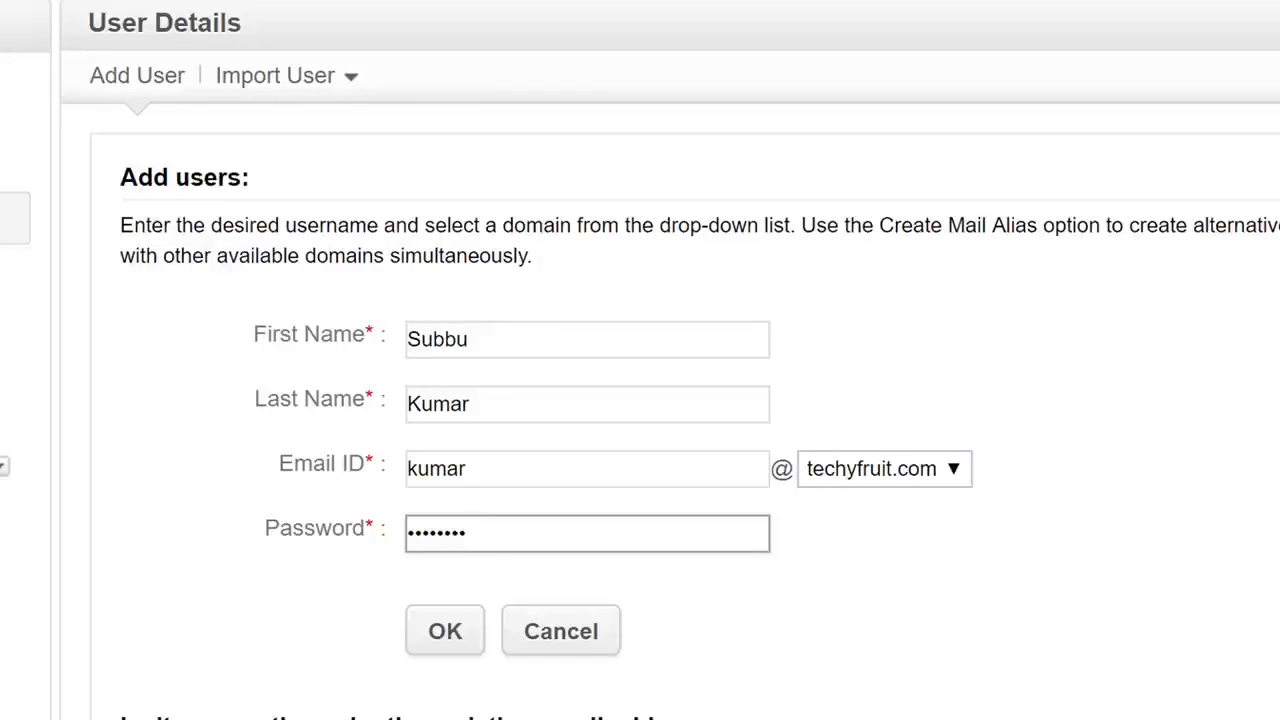
left_click(446, 640)
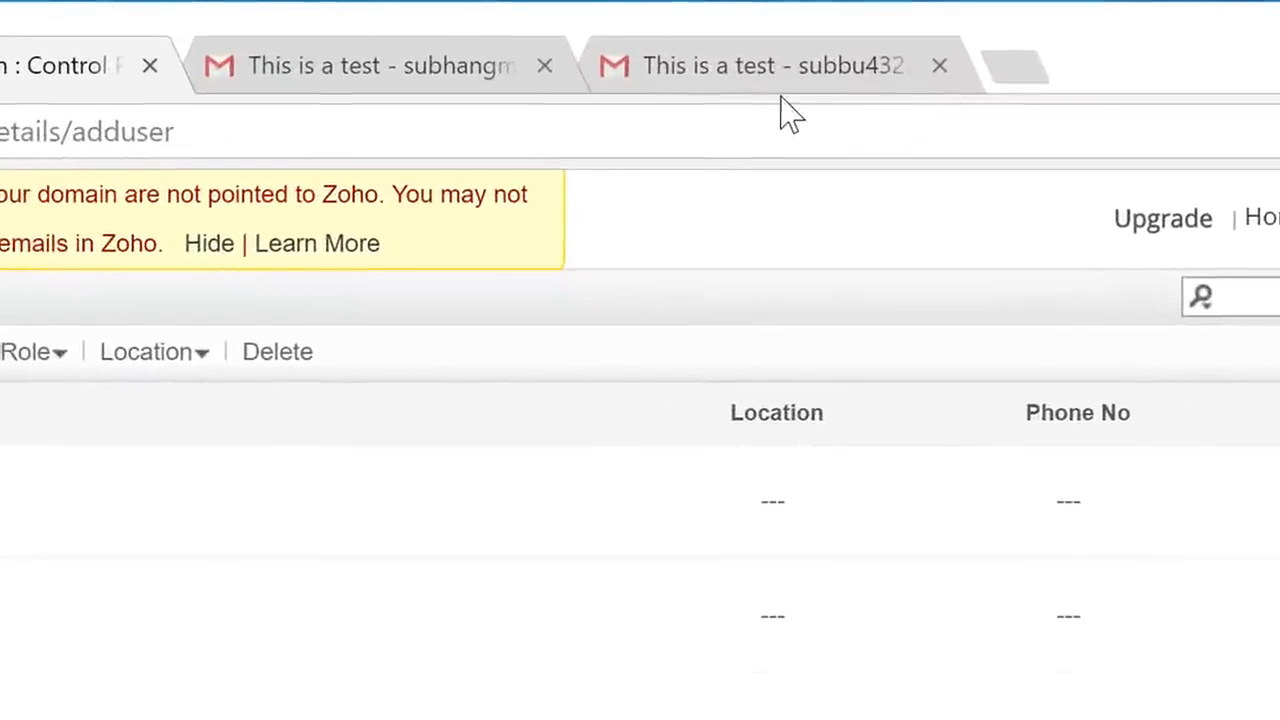
Step: In Gmail's Accounts and Import settings, start adding another send-as email address
left_click(836, 30)
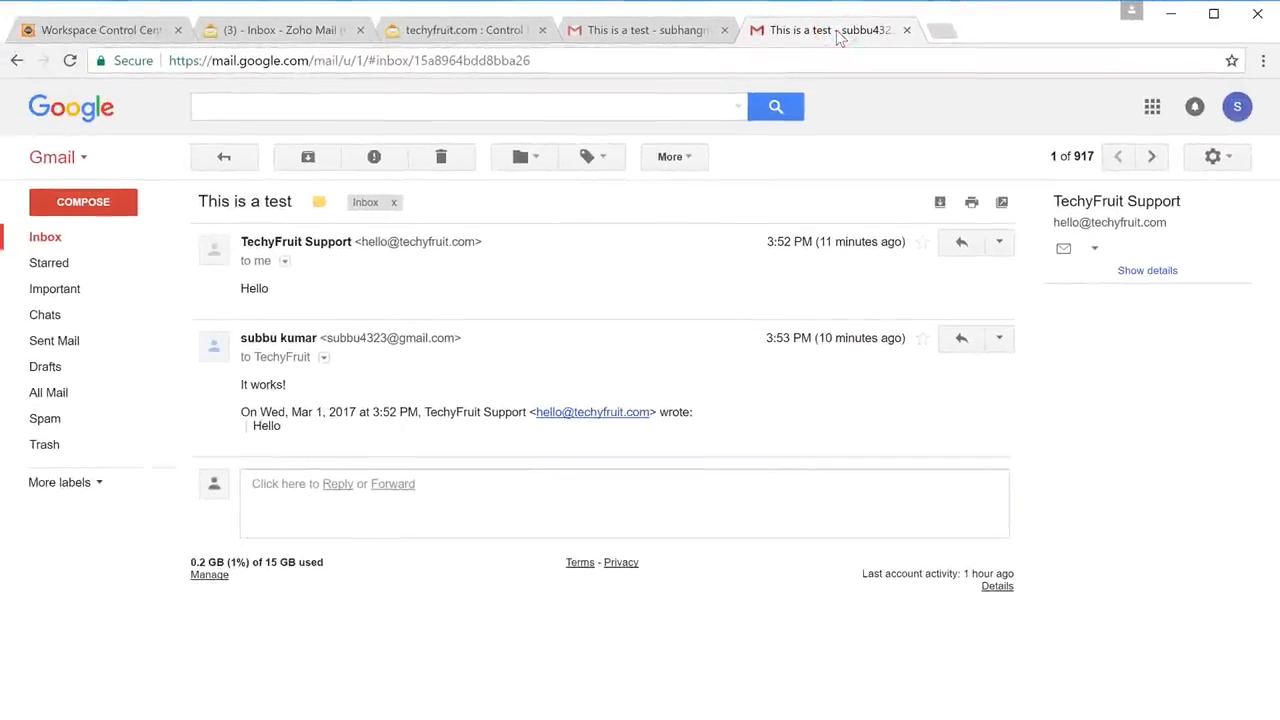
left_click(1210, 157)
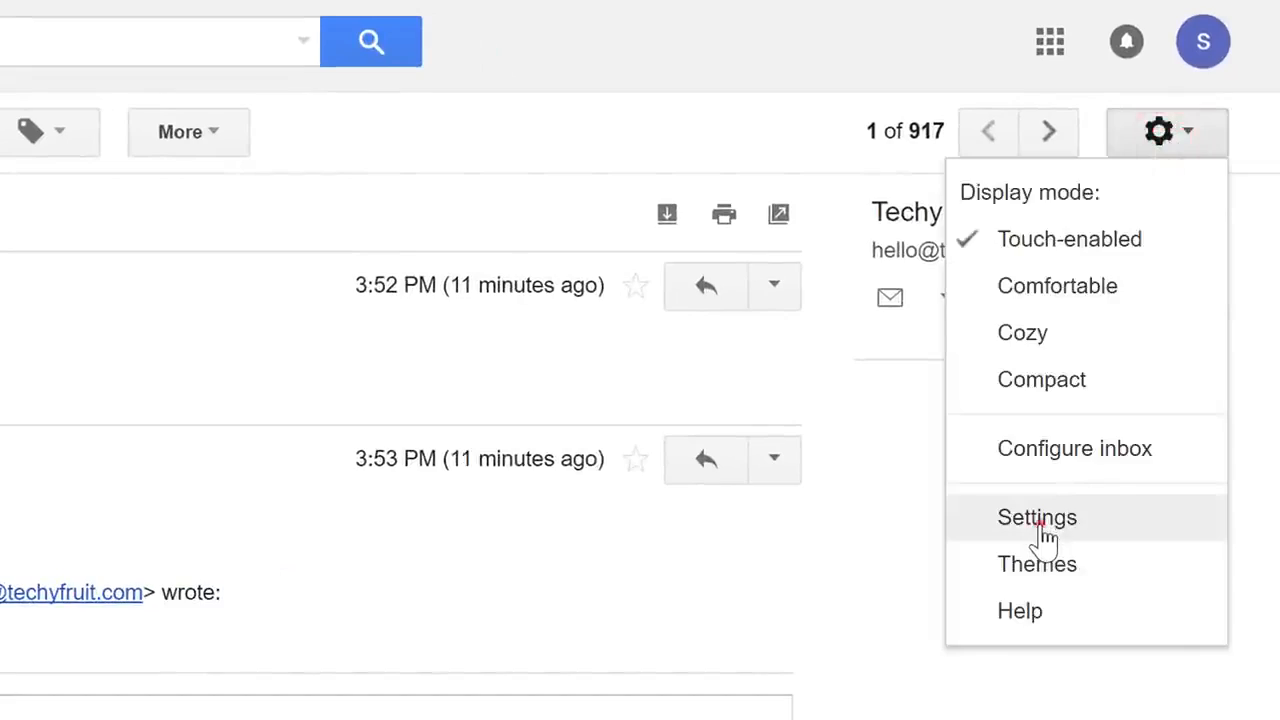
left_click(1040, 522)
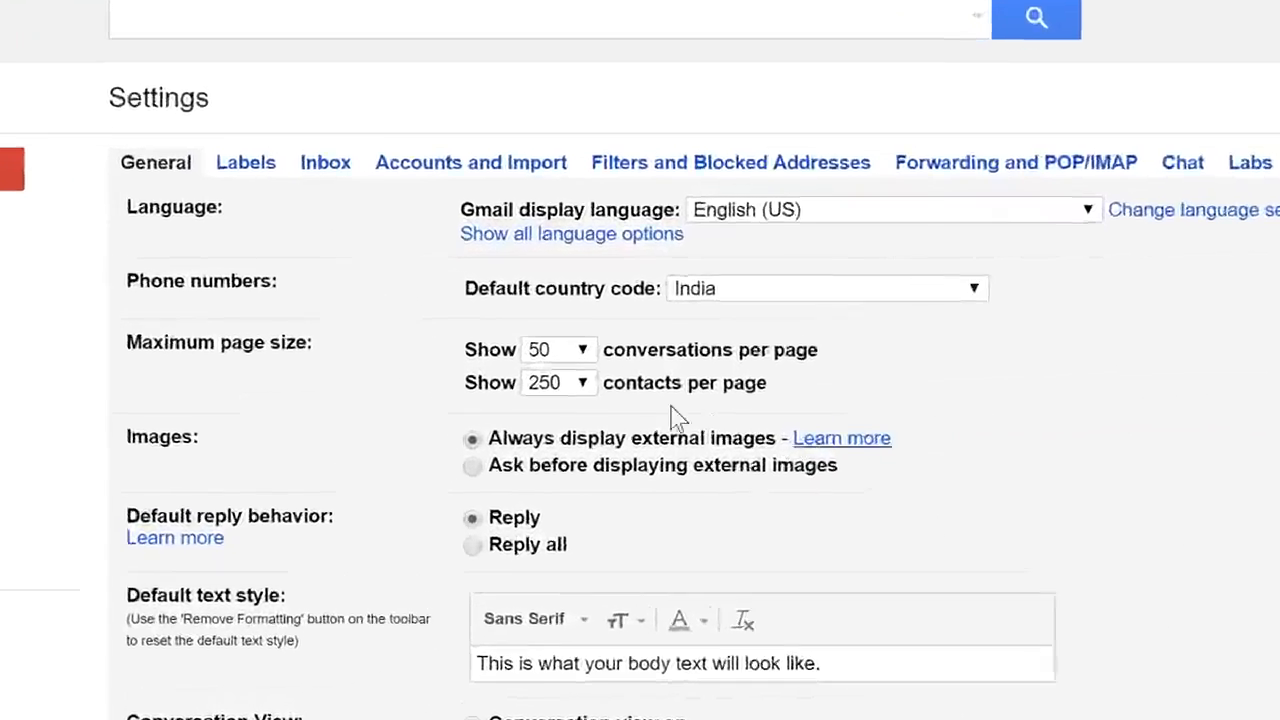
left_click(464, 168)
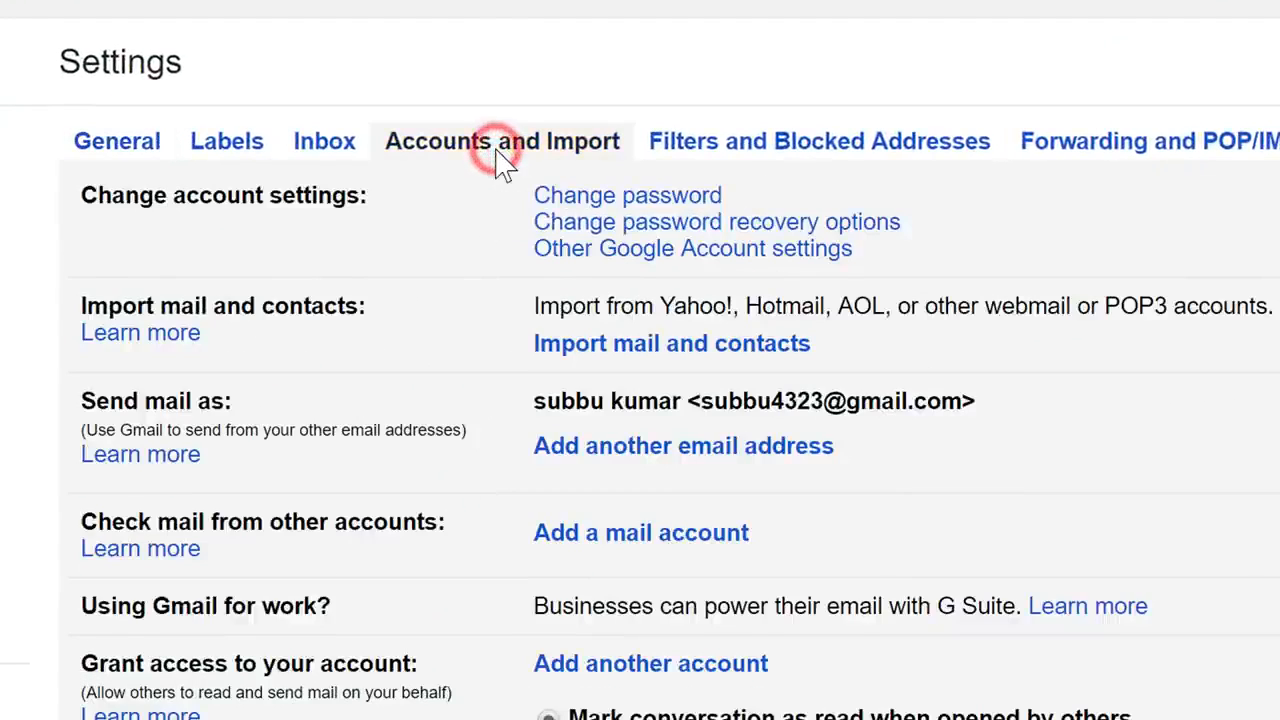
left_click(664, 468)
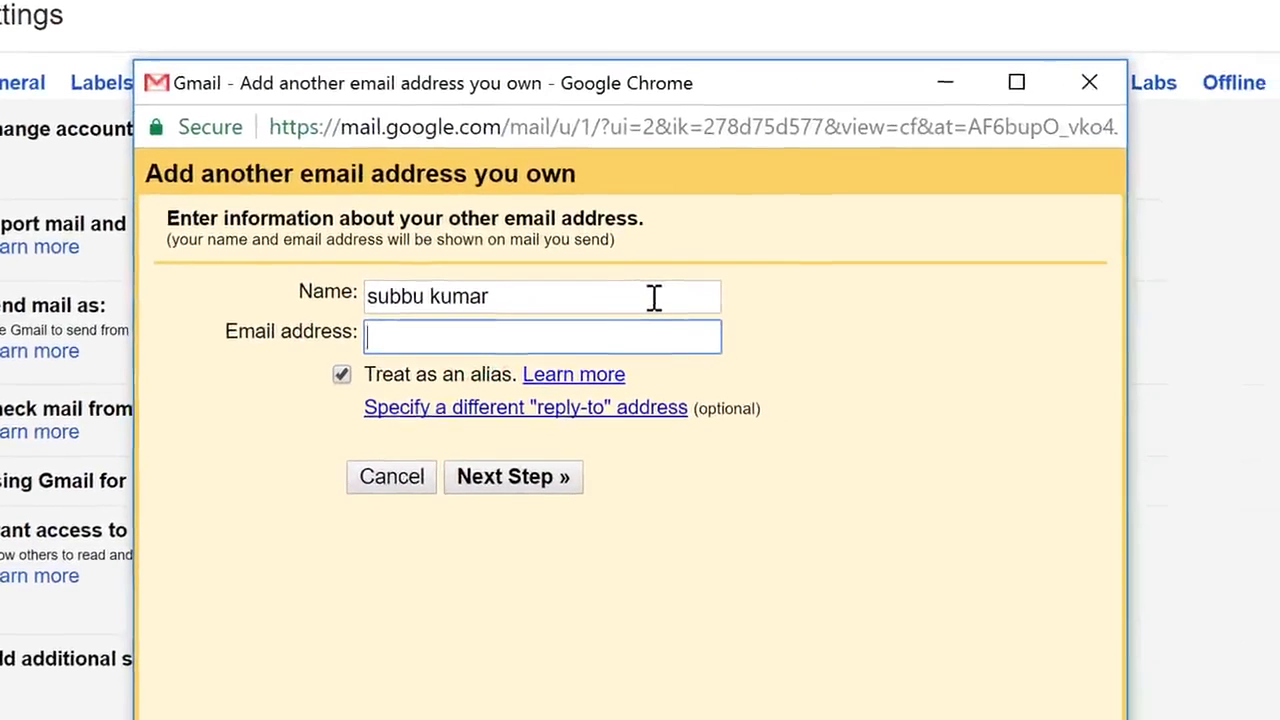
Step: Enter the sender's display name and their techyfruit.com address for the new send-as entry
left_click(654, 297)
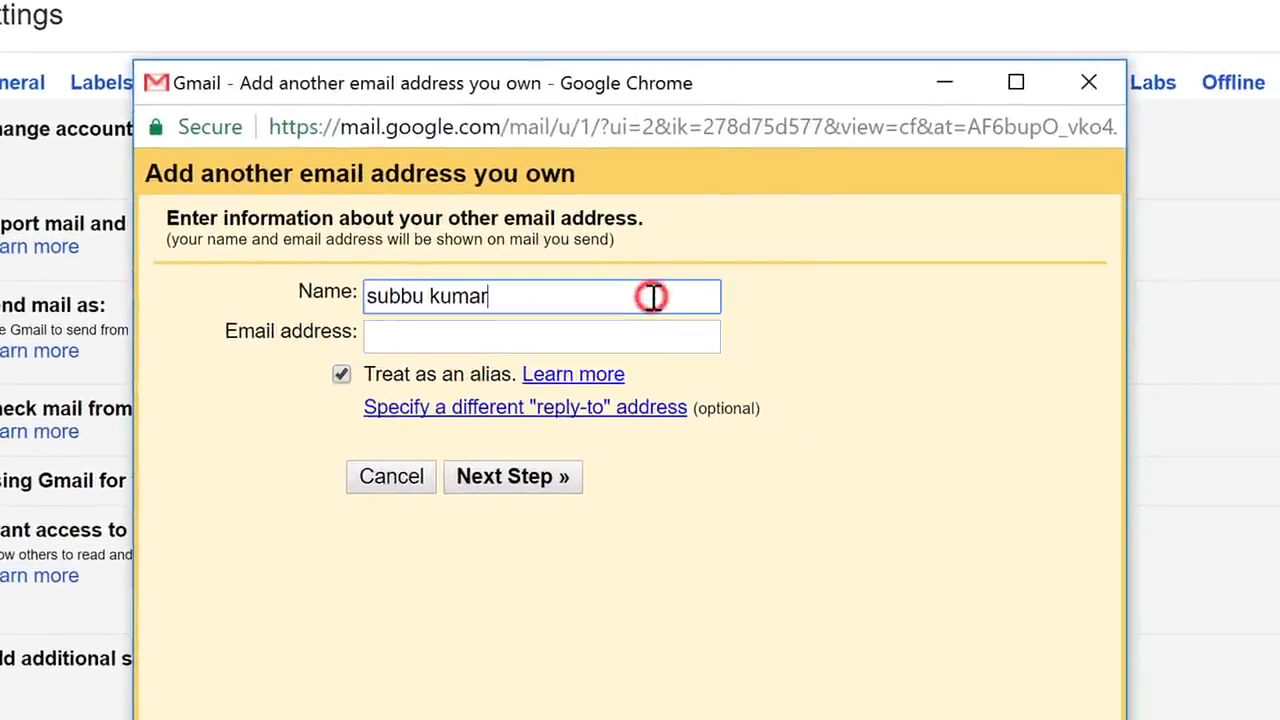
triple_click(654, 297)
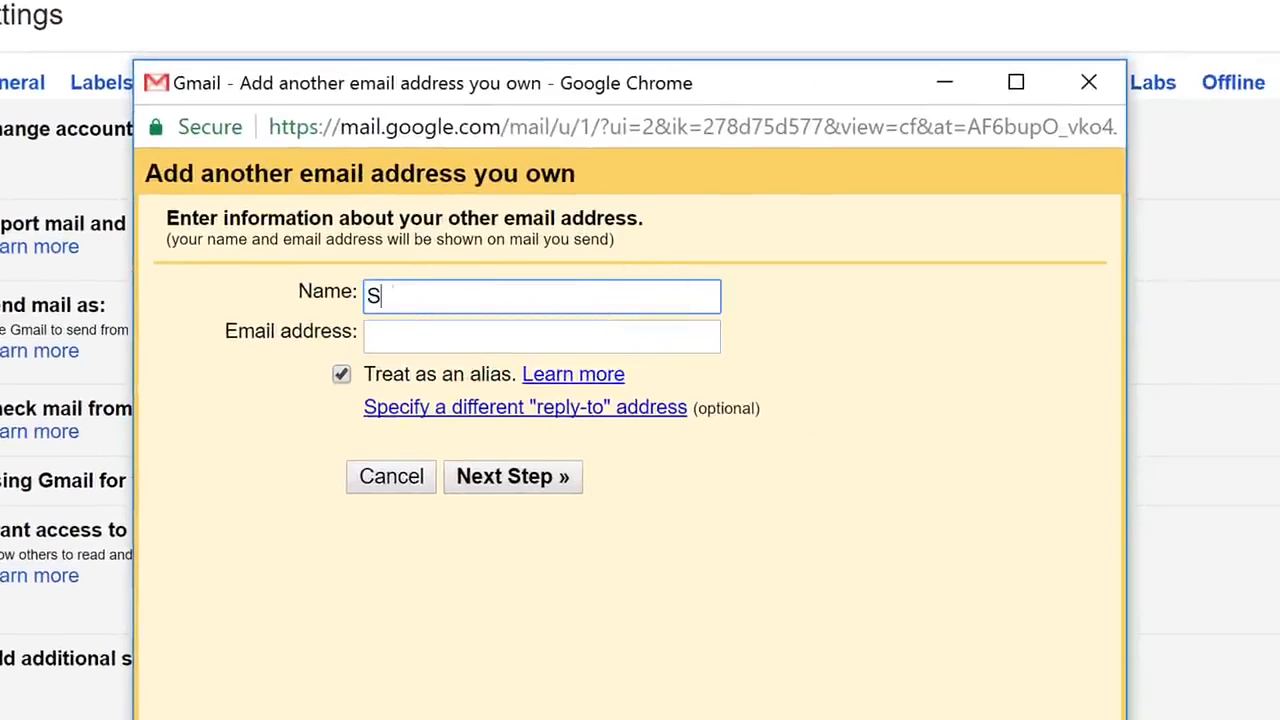
key("Tab")
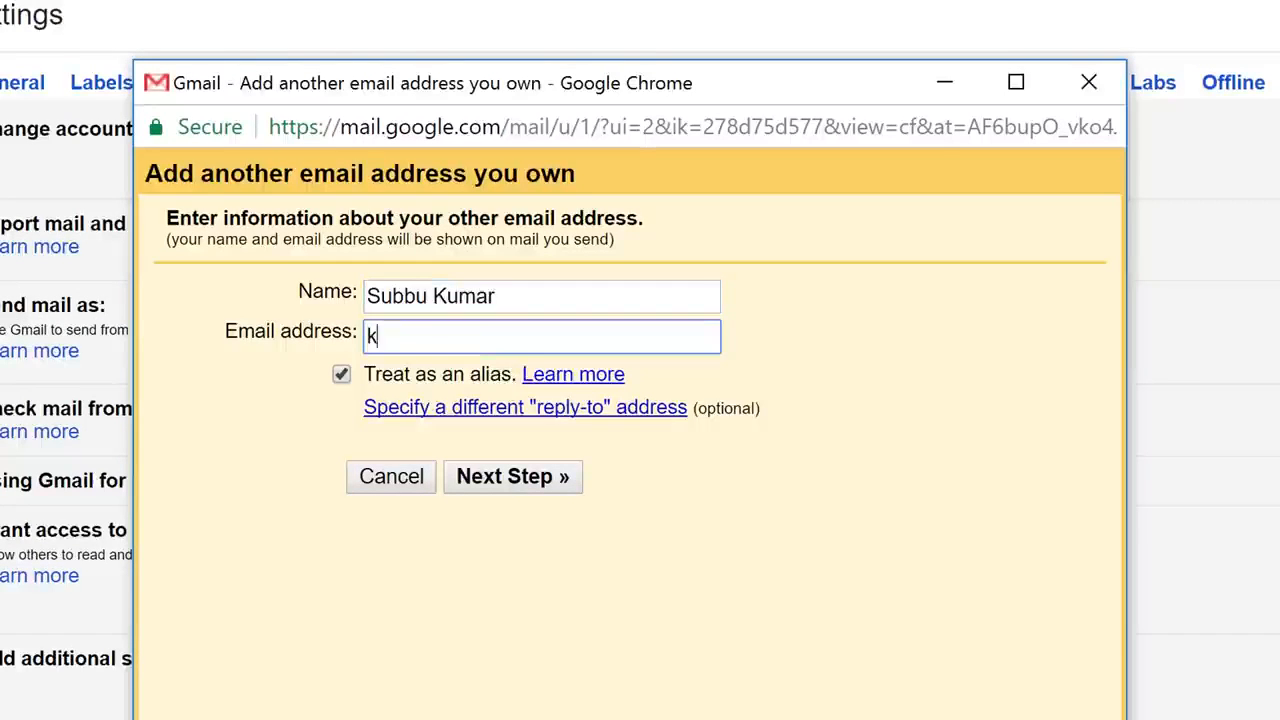
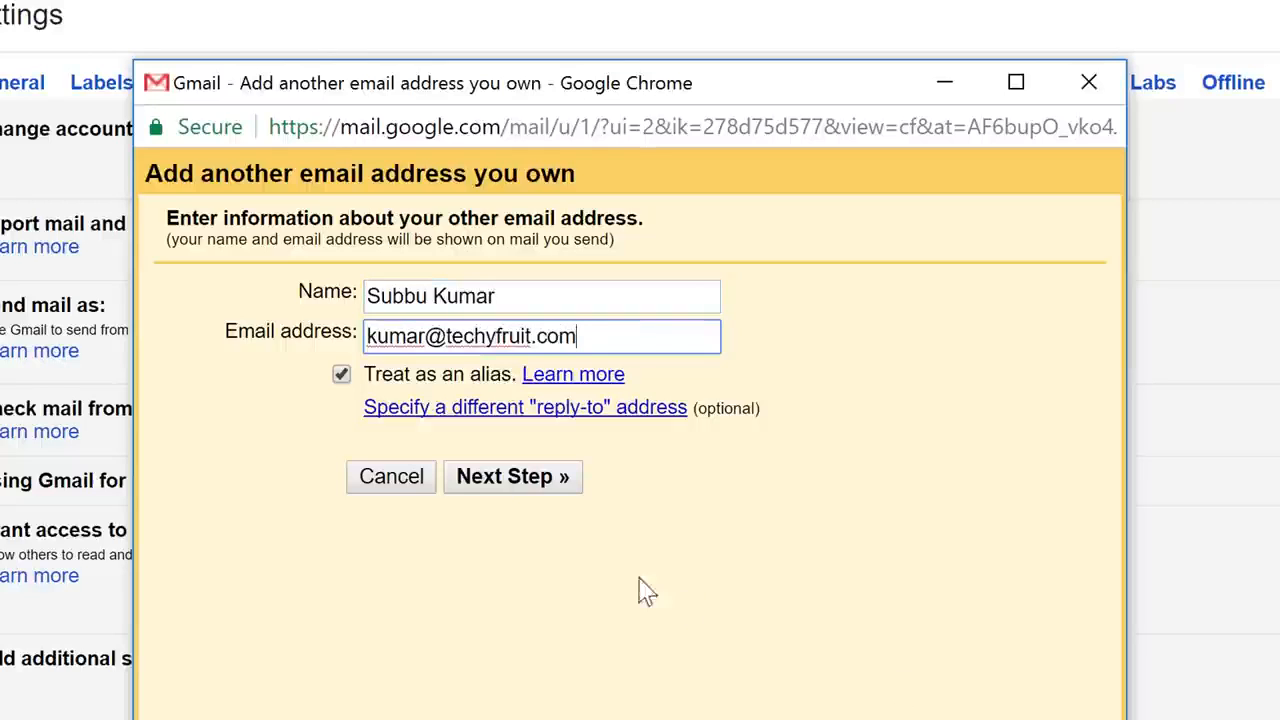
left_click(499, 479)
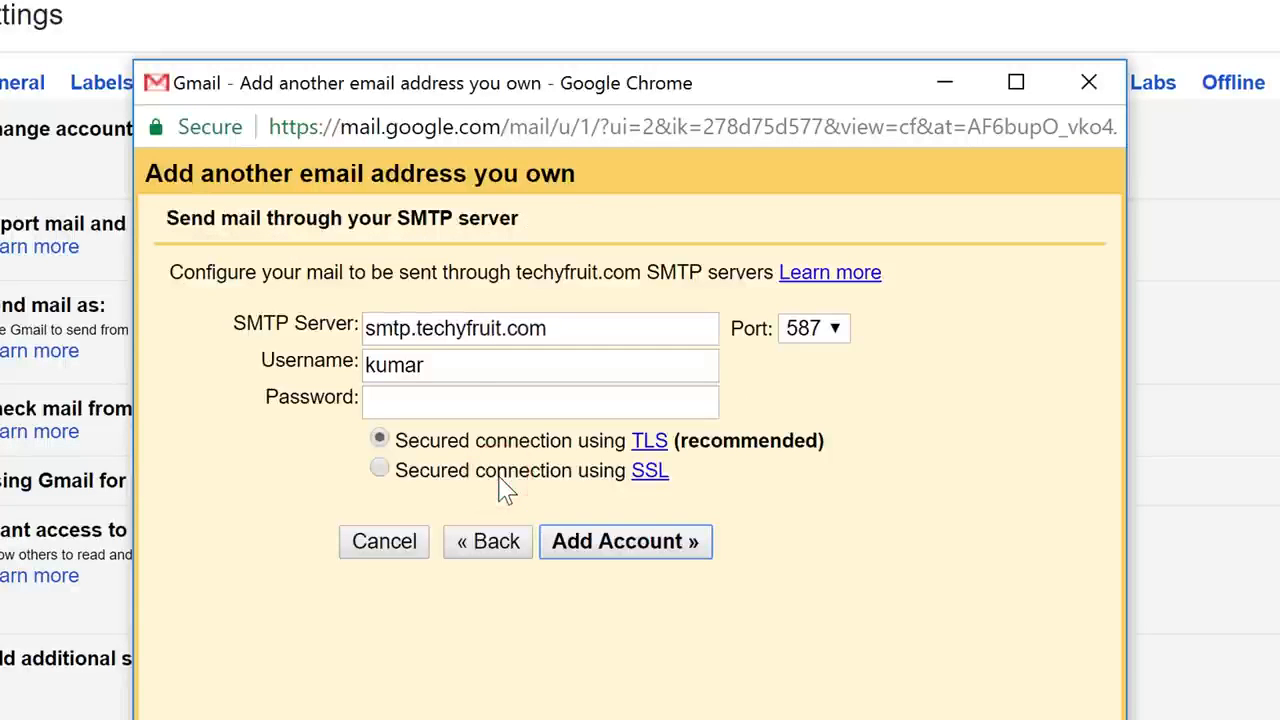
Step: Use SMTP server smtp.zoho.com on port 465 (SSL) with the full address and password
double_click(423, 325)
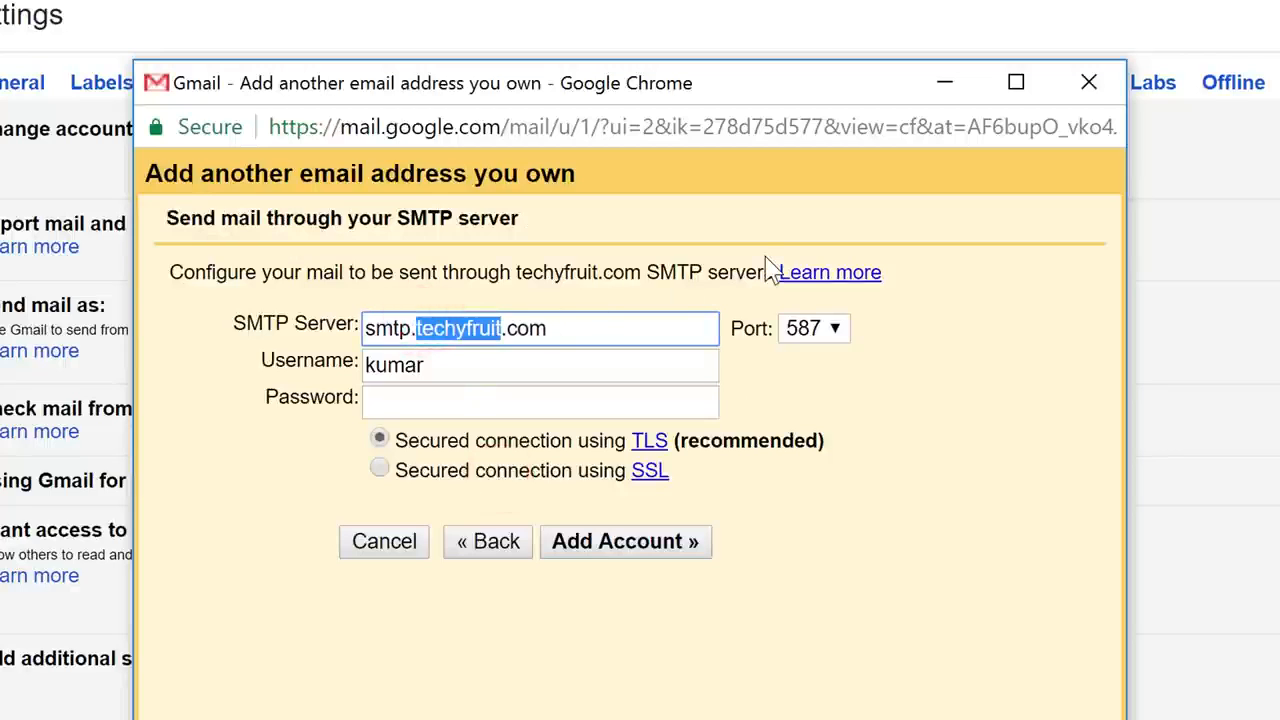
type("zoho")
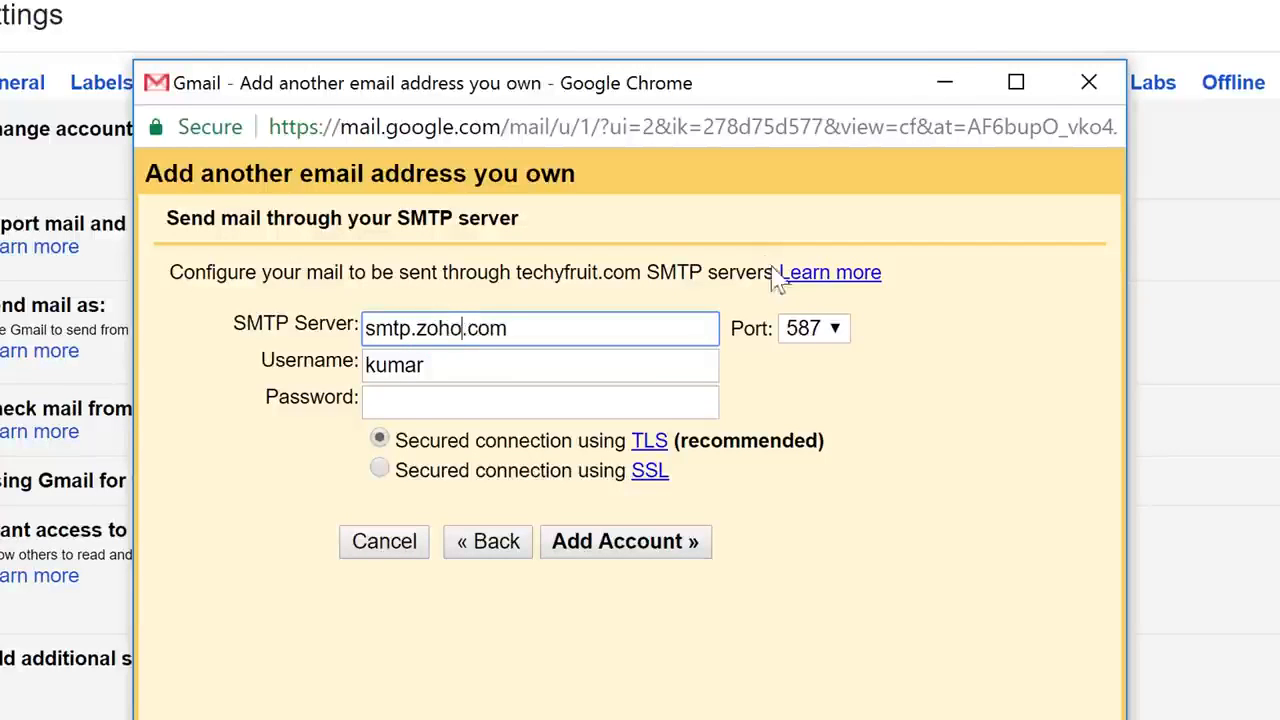
left_click(798, 328)
left_click(806, 380)
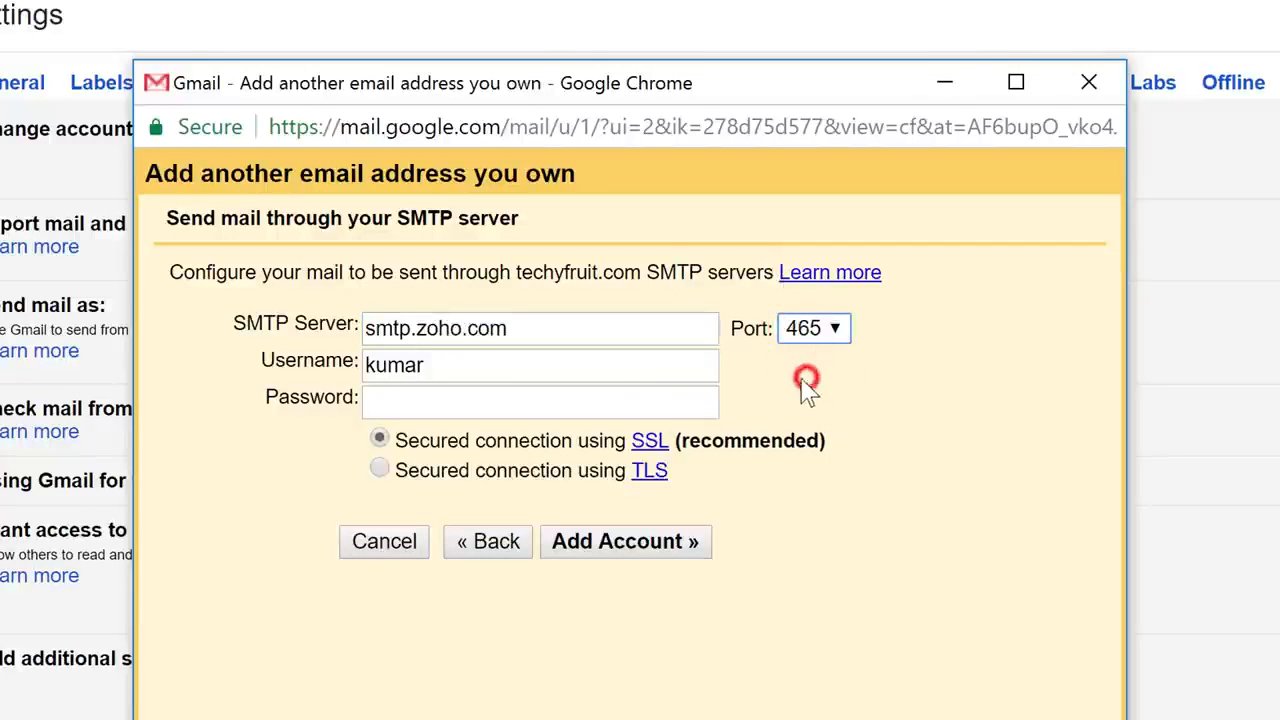
left_click(609, 369)
type("@techyfruit.com")
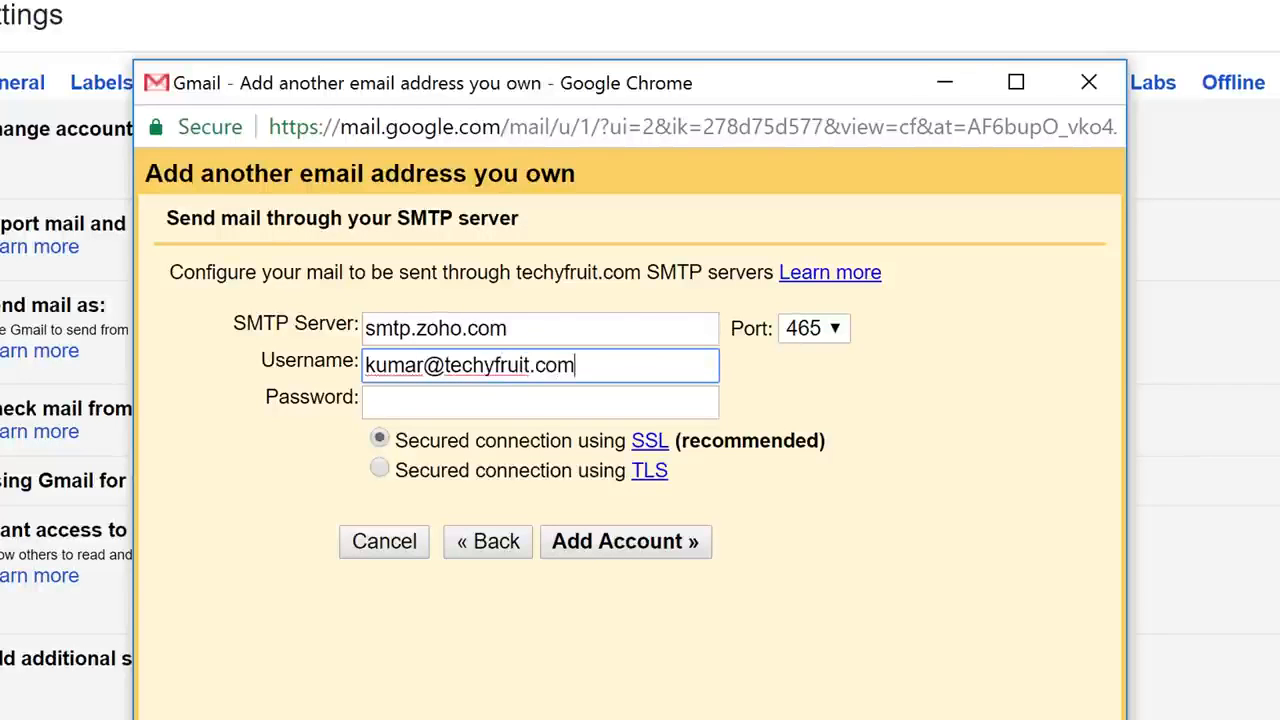
key("Tab")
type("••")
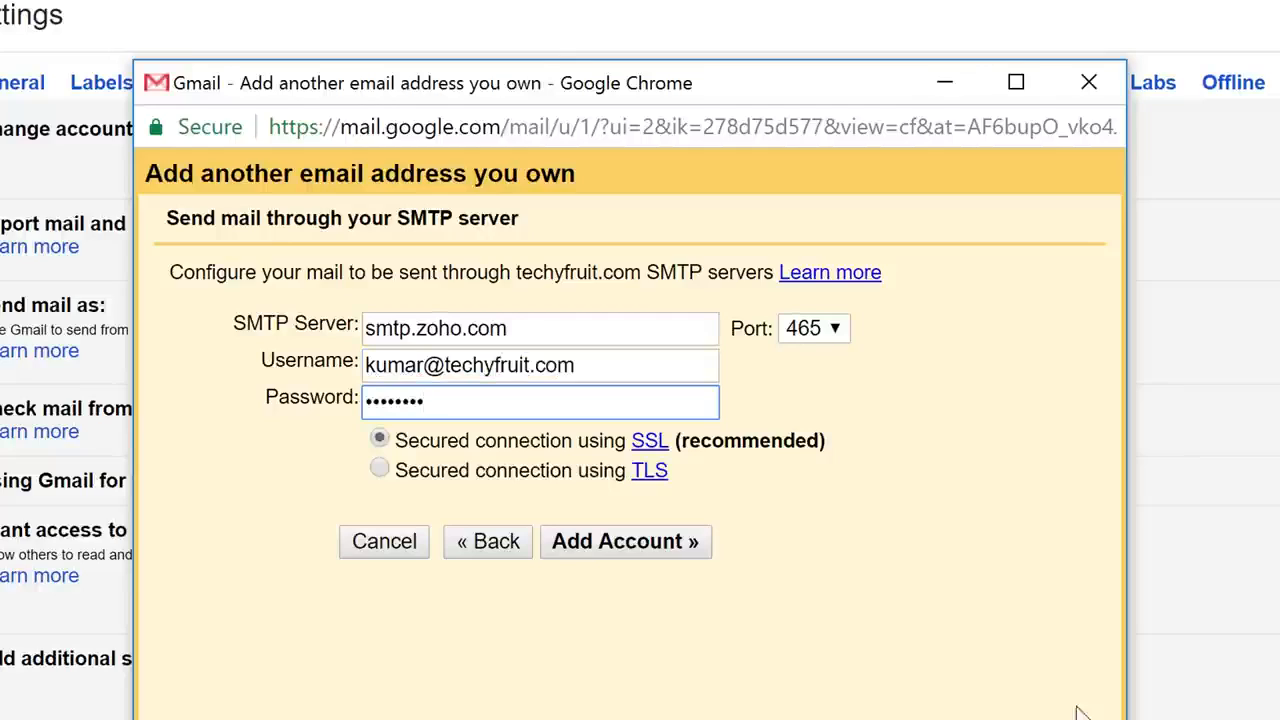
left_click(608, 541)
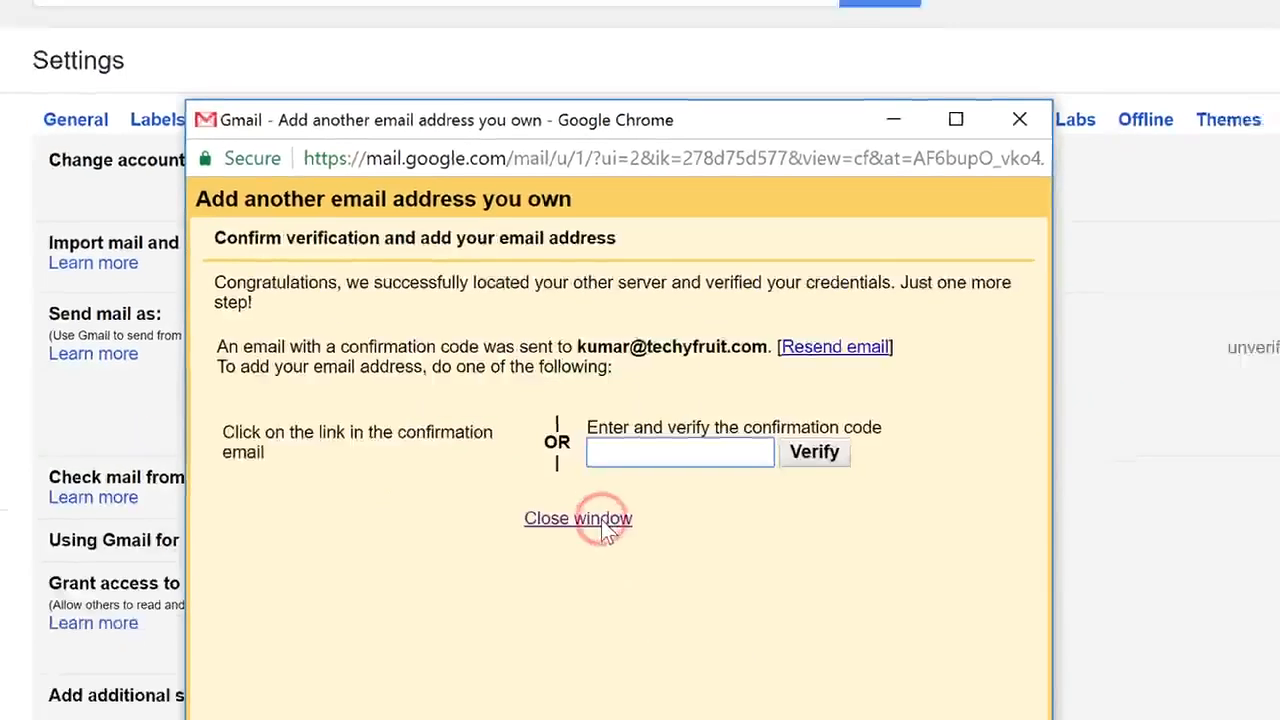
Step: Copy the code from the Gmail Confirmation email, paste it and verify the address
left_click_drag(555, 93, 1088, 411)
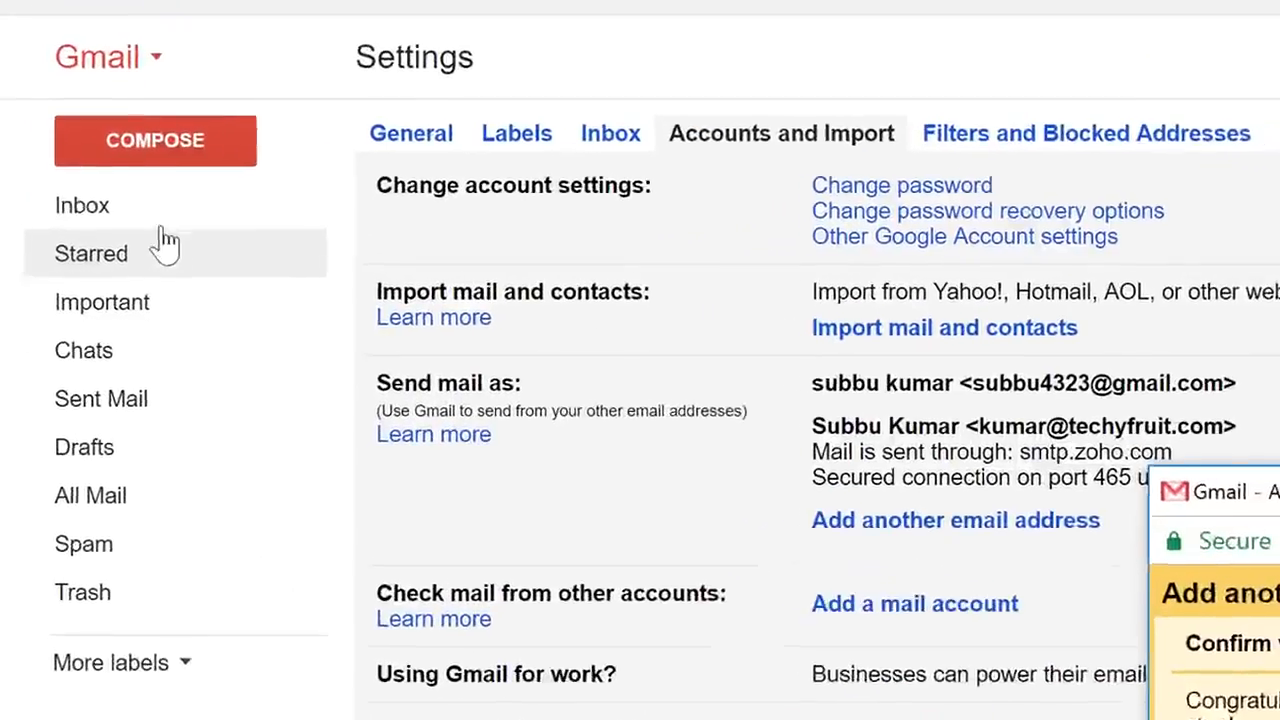
left_click(81, 240)
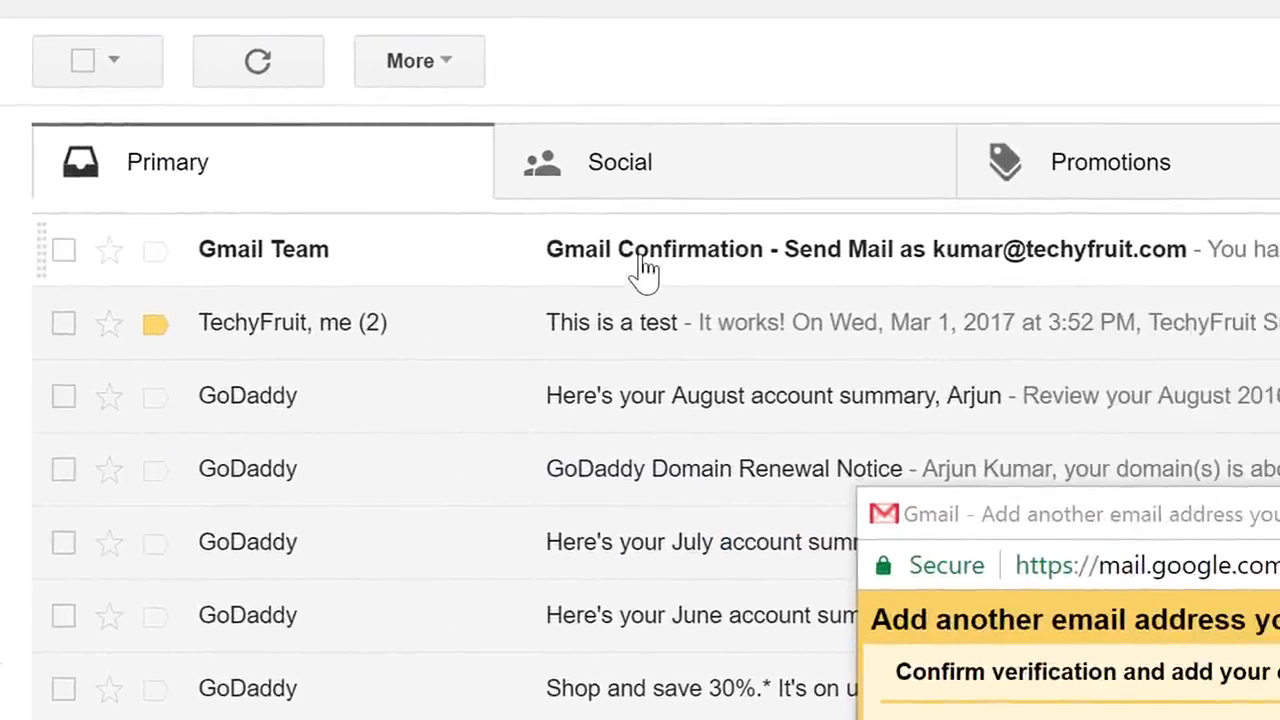
left_click(643, 262)
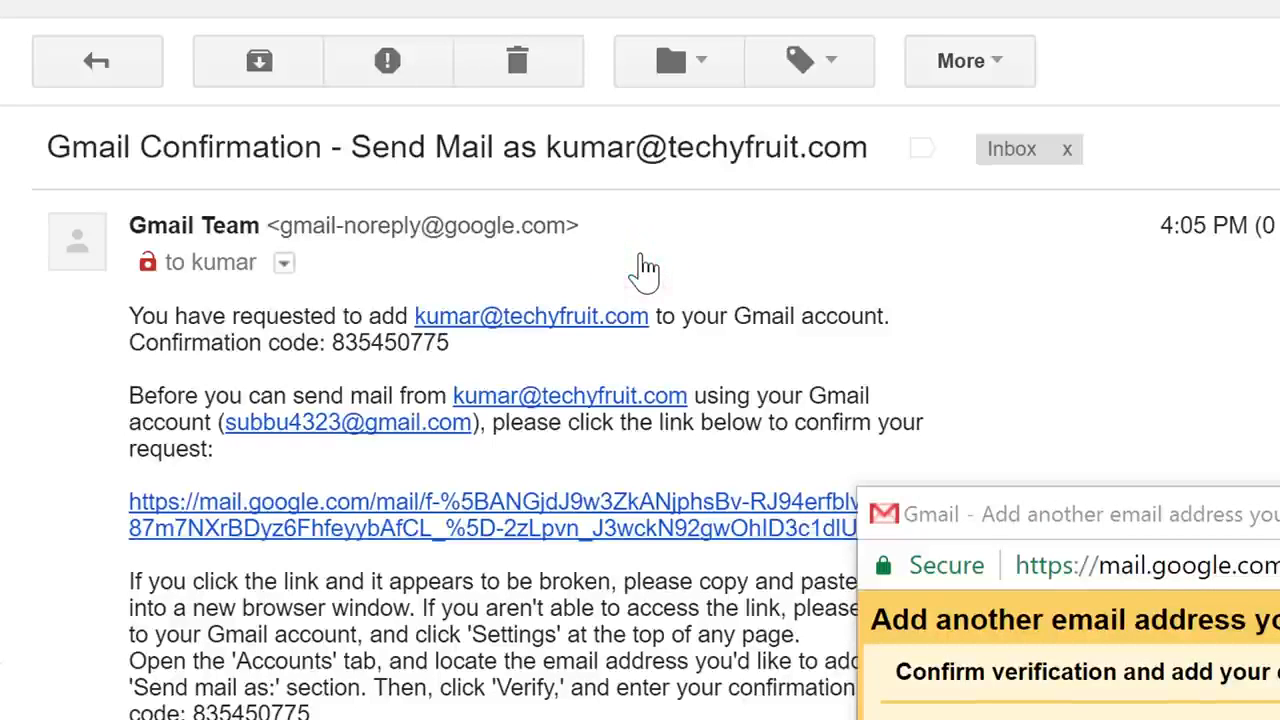
double_click(358, 342)
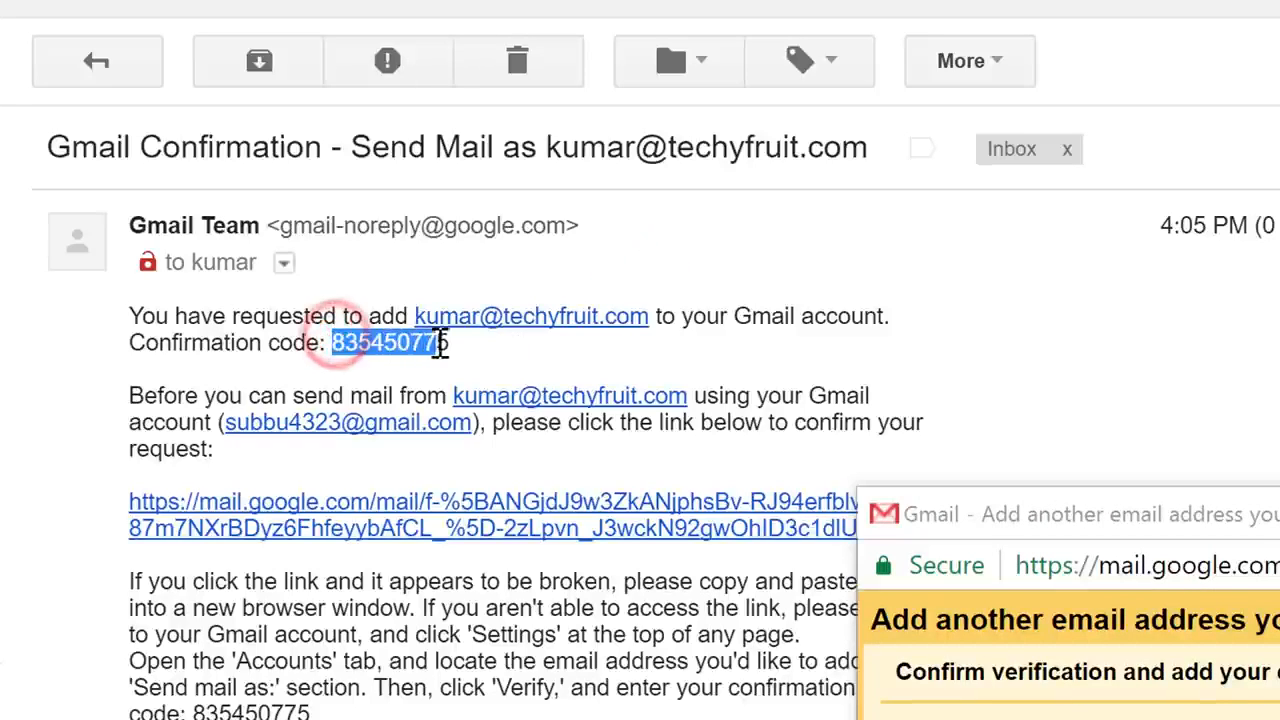
right_click(380, 345)
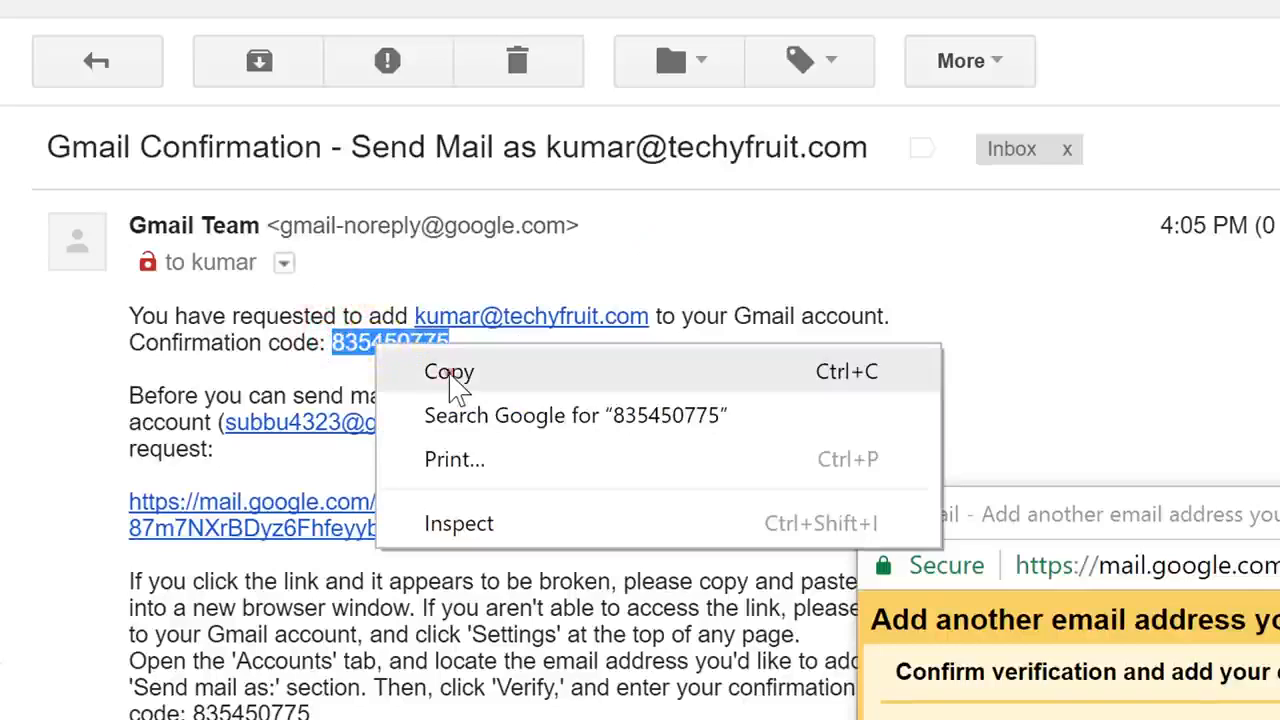
left_click(434, 368)
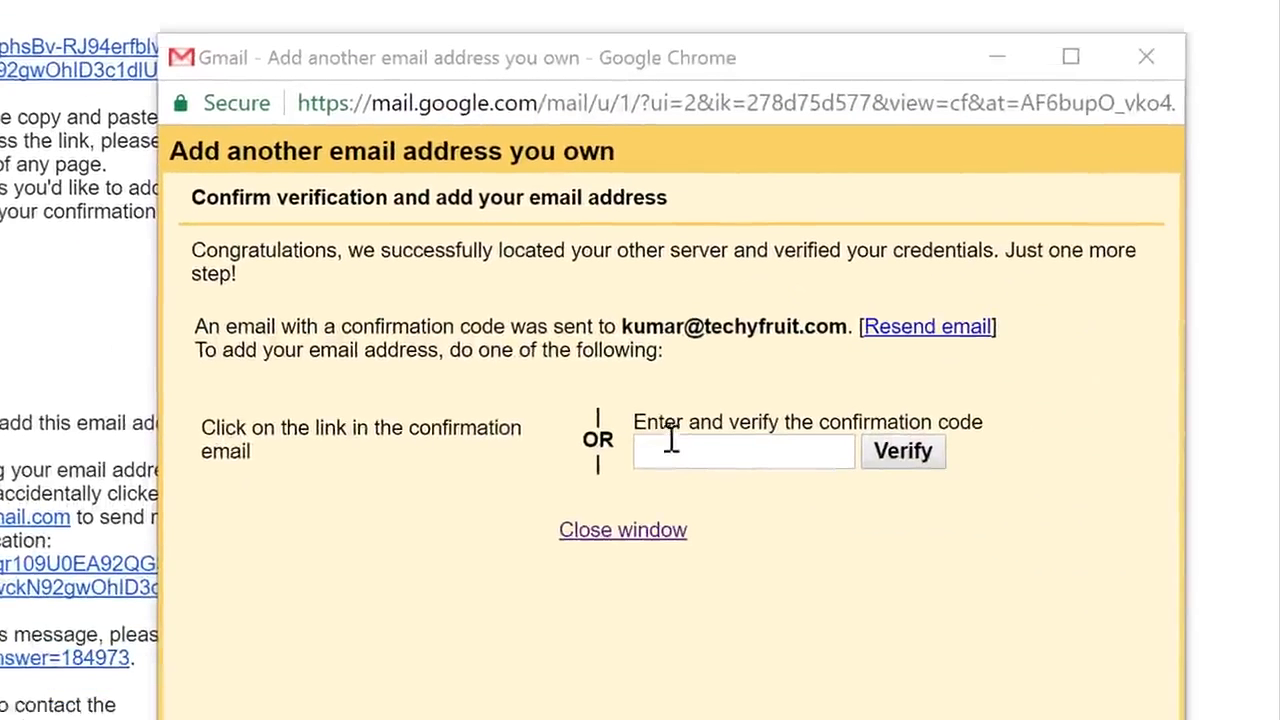
right_click(663, 437)
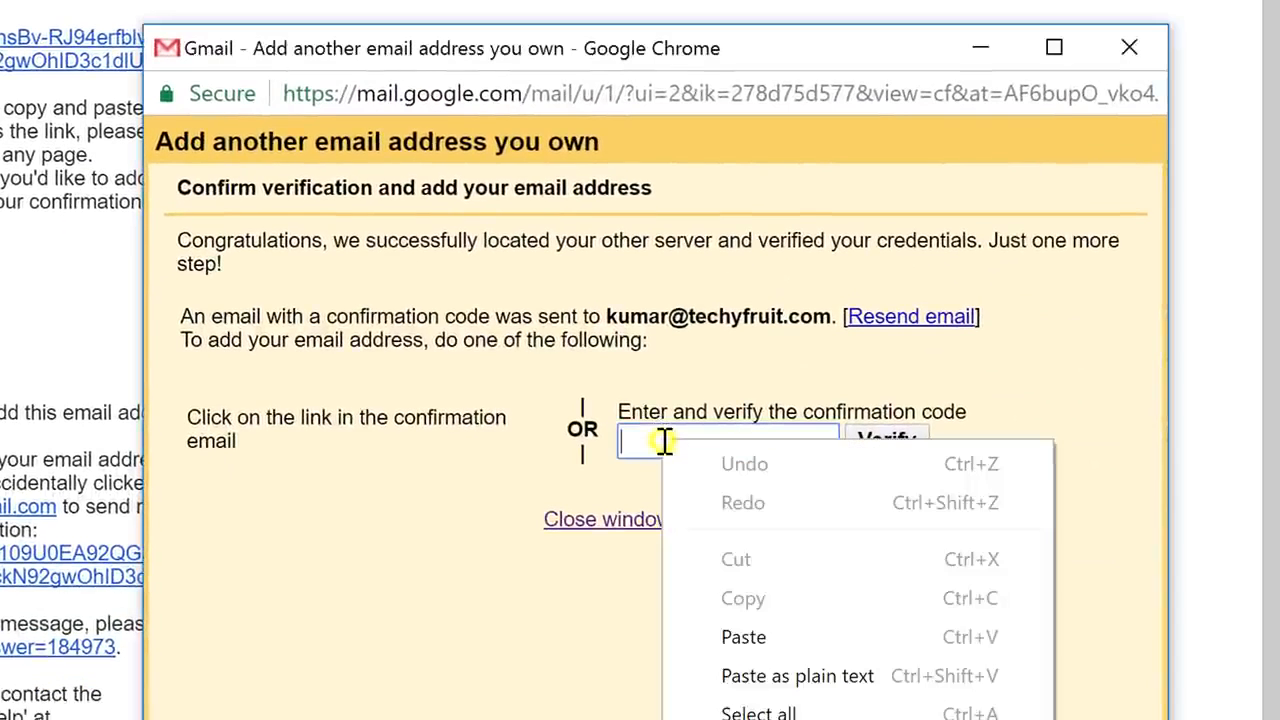
left_click(743, 640)
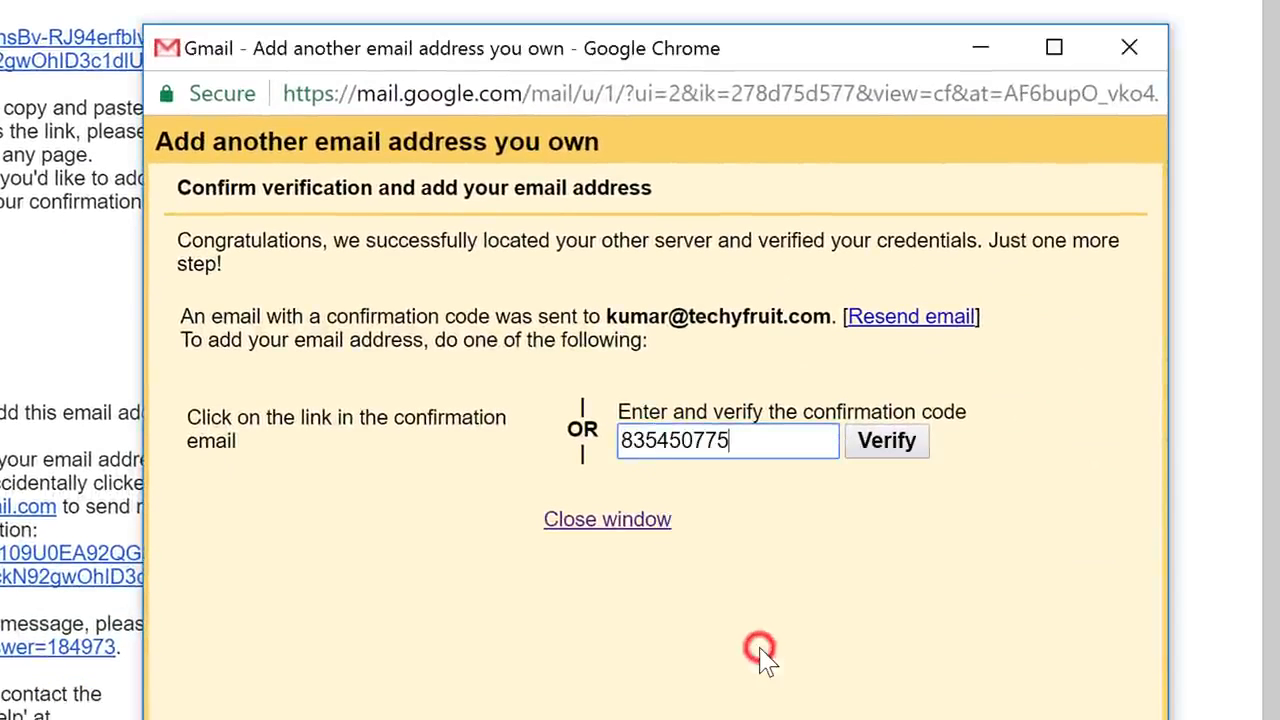
left_click(888, 443)
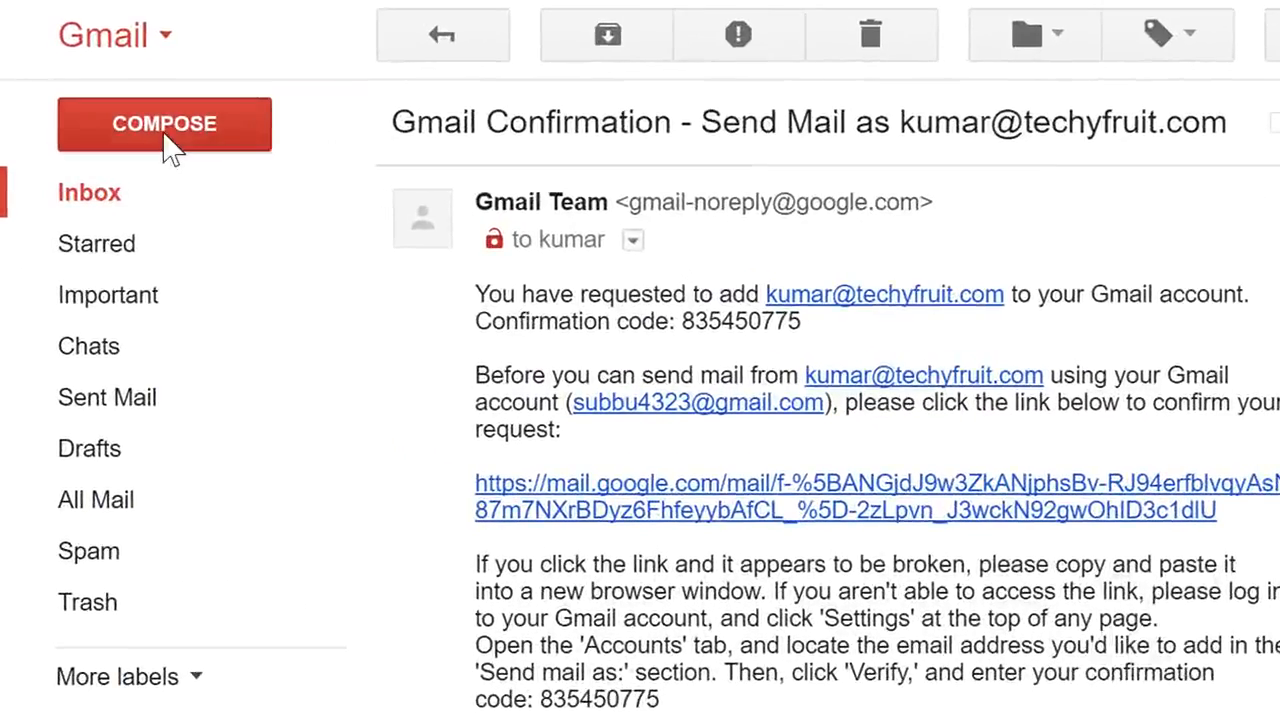
Step: Compose a message from the techyfruit.com address to TechyFruit Support
left_click(167, 135)
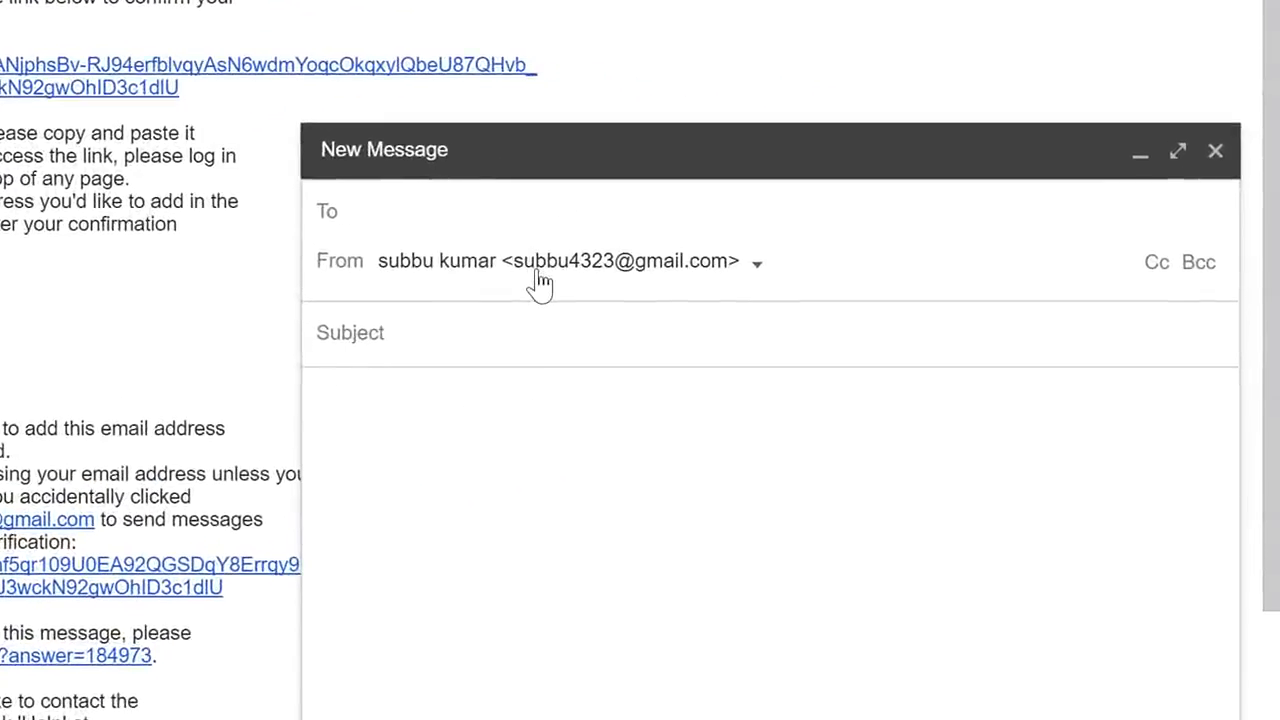
left_click(540, 283)
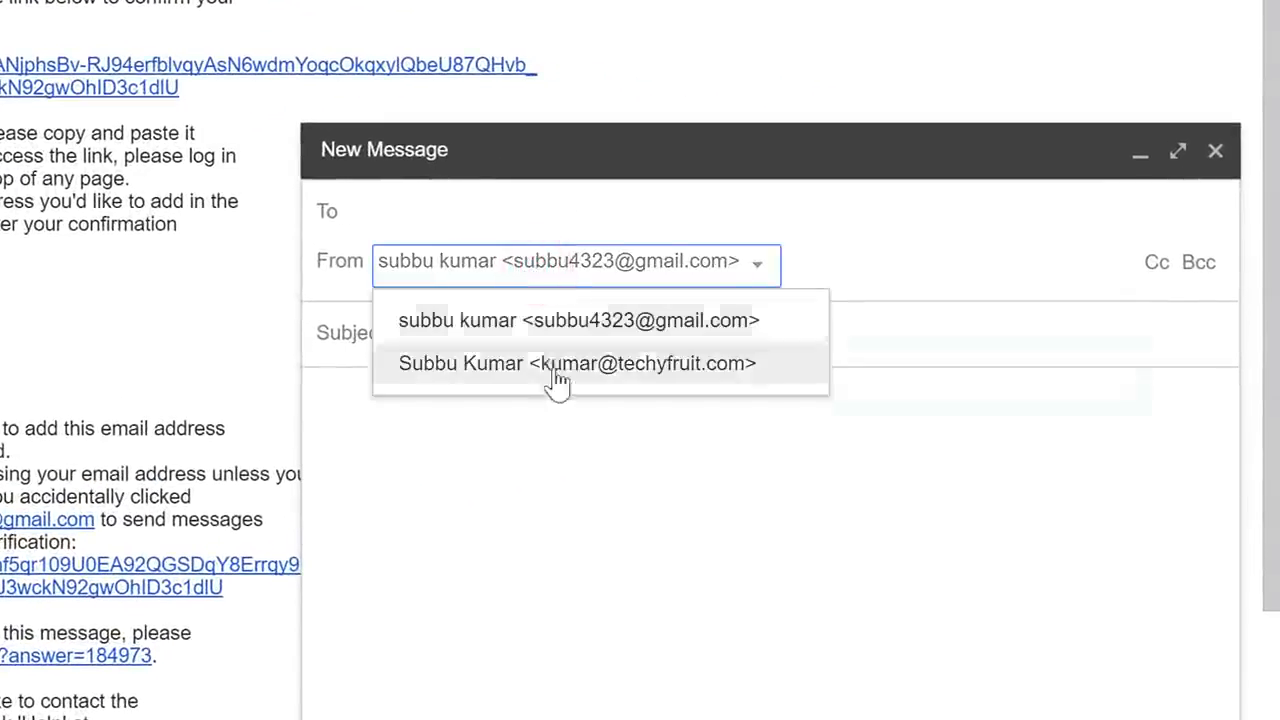
left_click(651, 372)
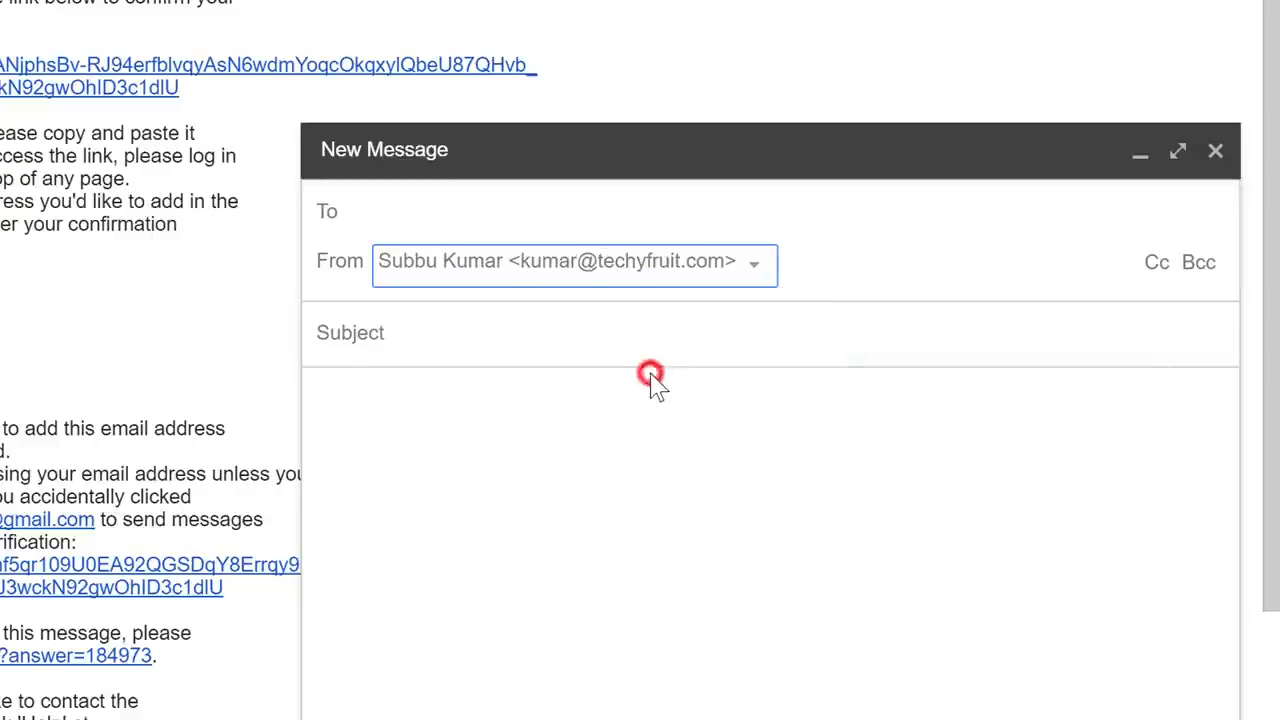
left_click(614, 206)
type("hello")
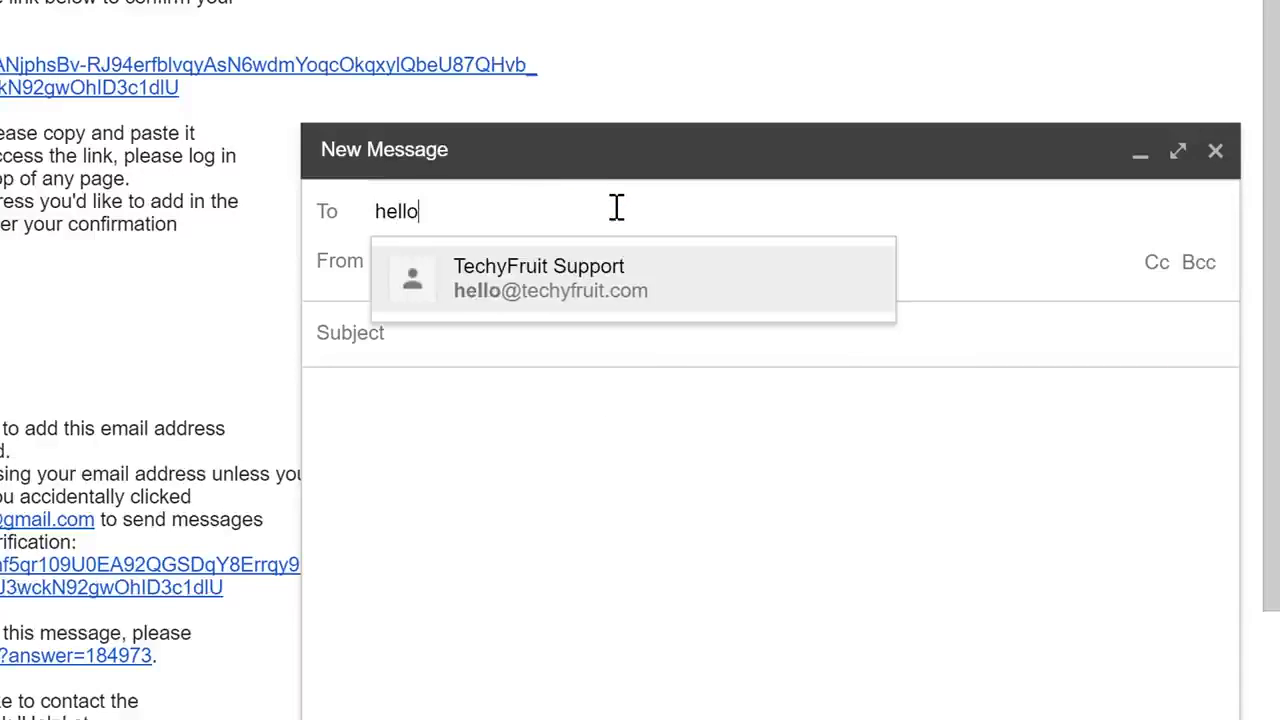
left_click(594, 268)
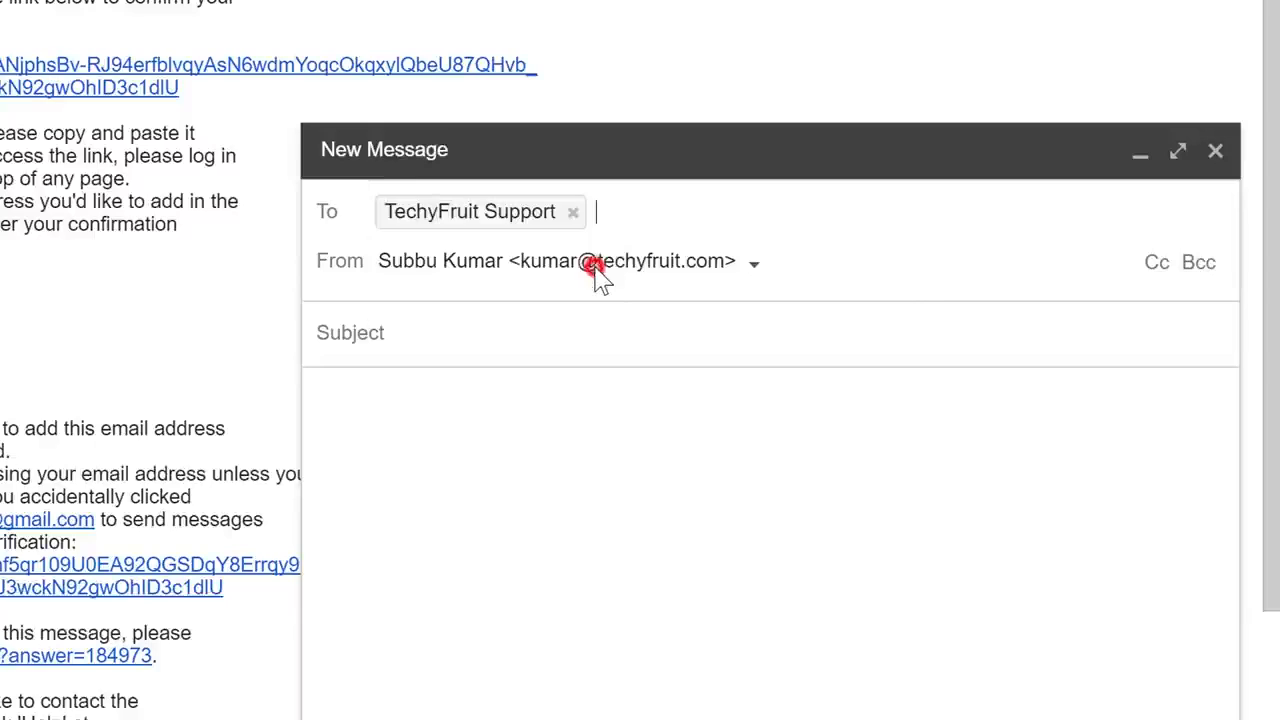
Step: Give it subject 'Test' and body 'Test again', then send it
left_click(571, 338)
type("Test")
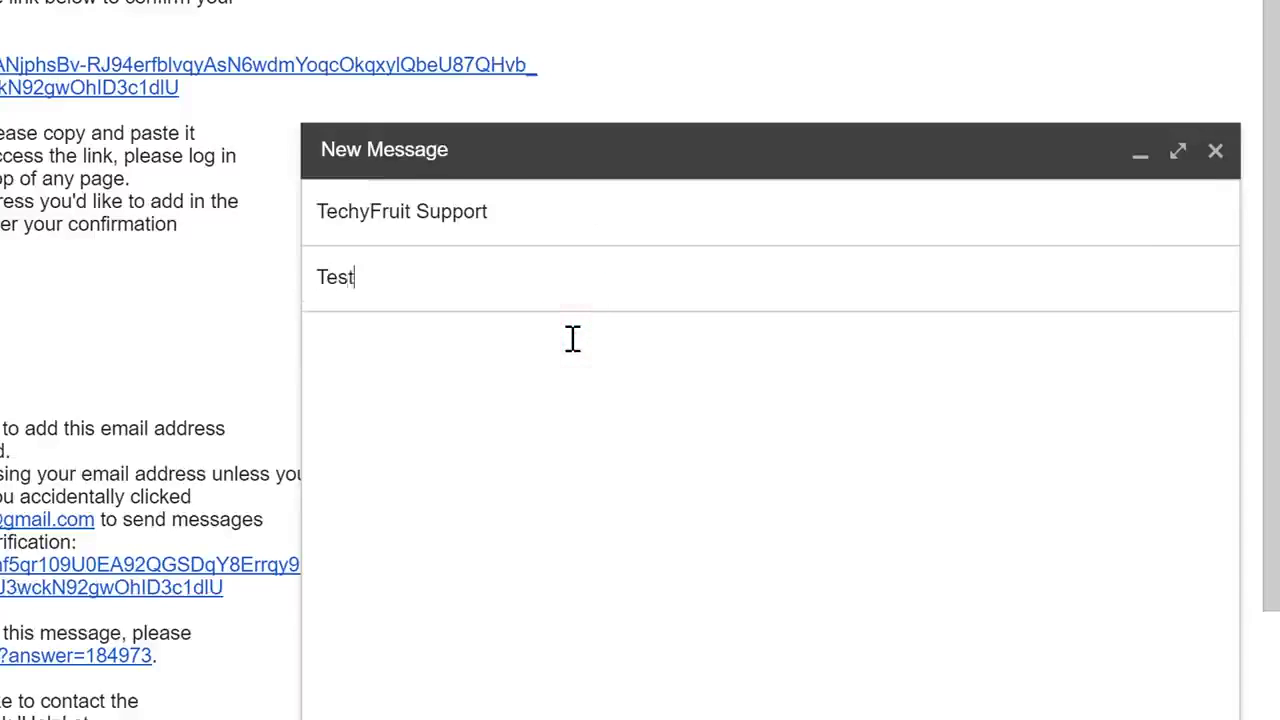
key("Tab")
type("Test again")
scroll(571, 300, "down", 3)
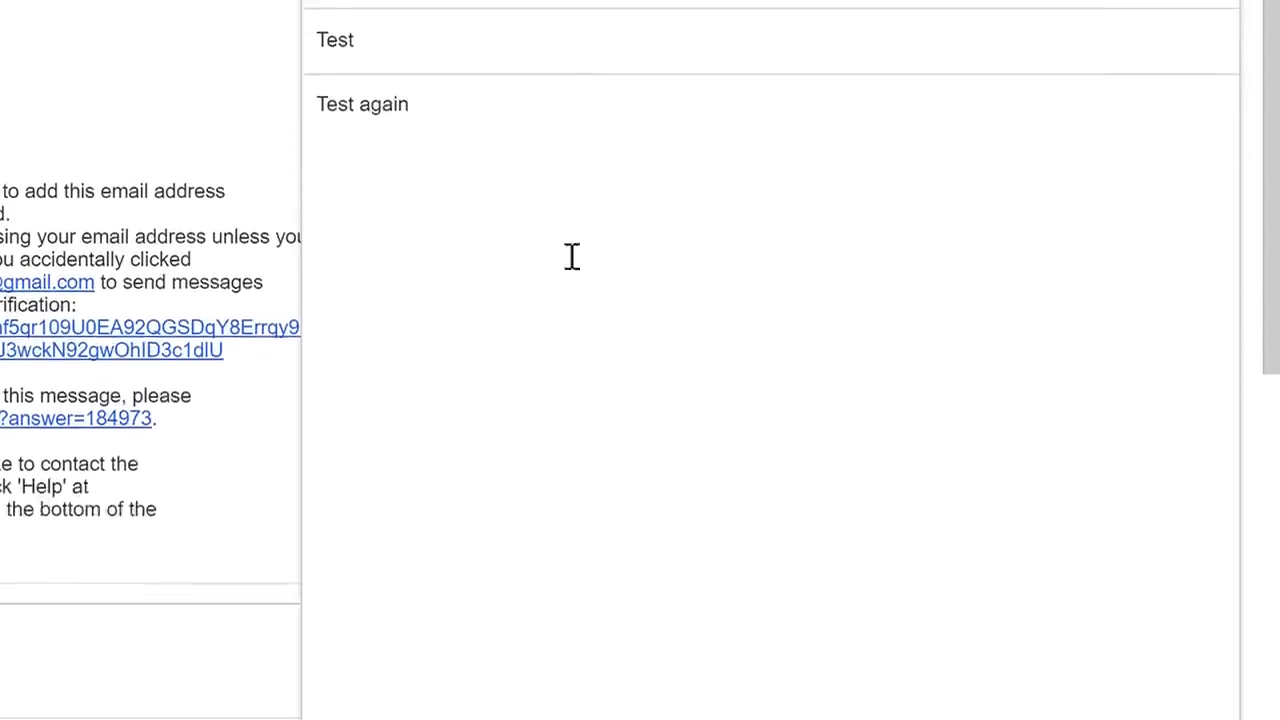
left_click(370, 690)
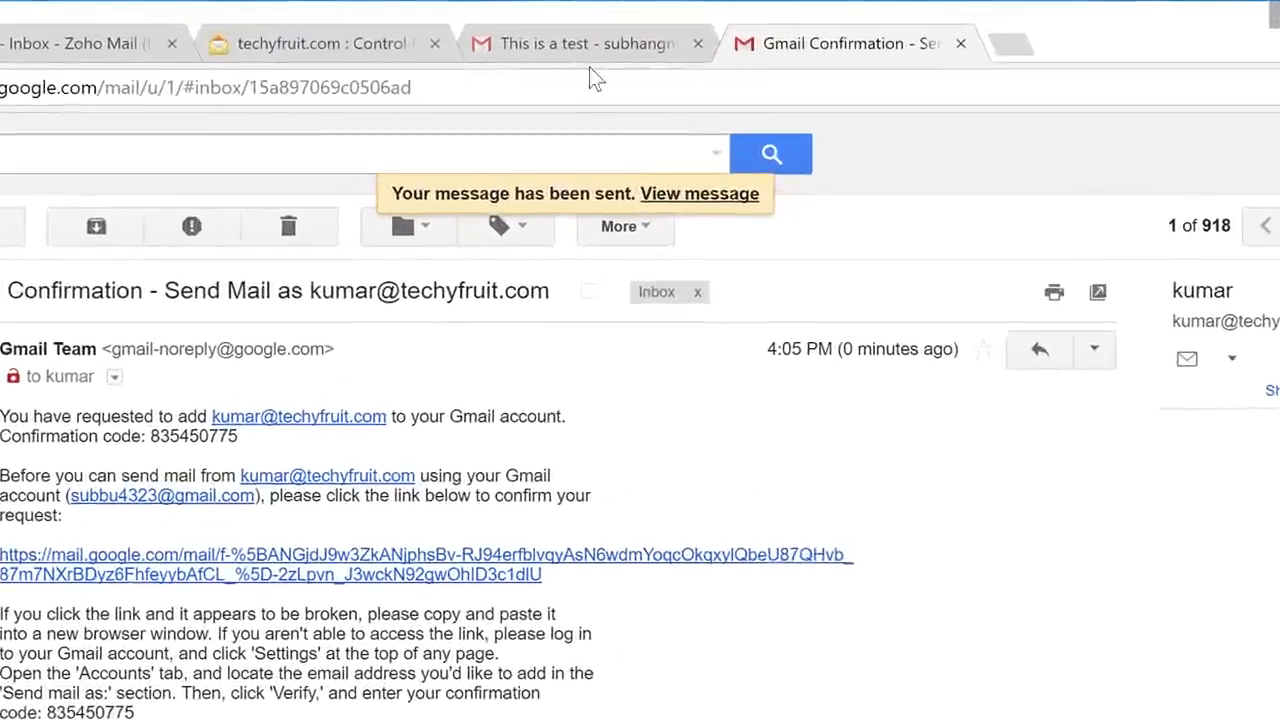
Step: Open the received Test message in the other account's inbox, then return to GoDaddy's Workspace Control Center
left_click(644, 37)
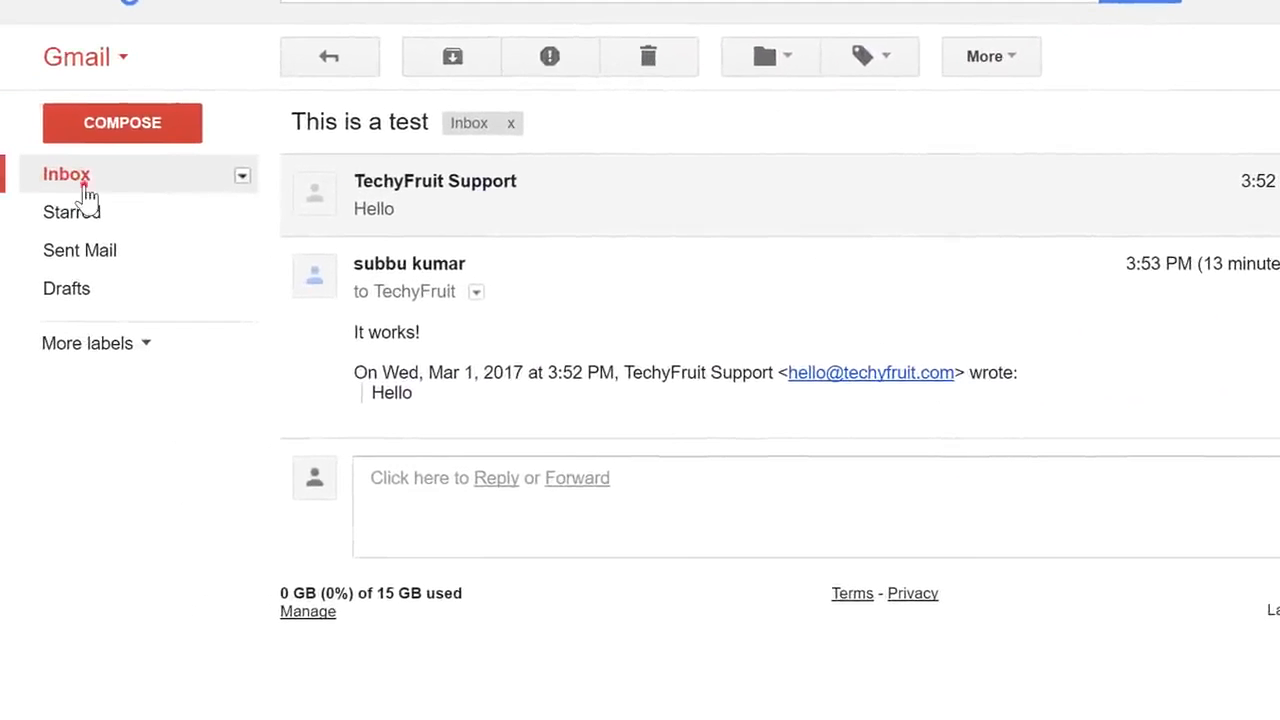
left_click(84, 184)
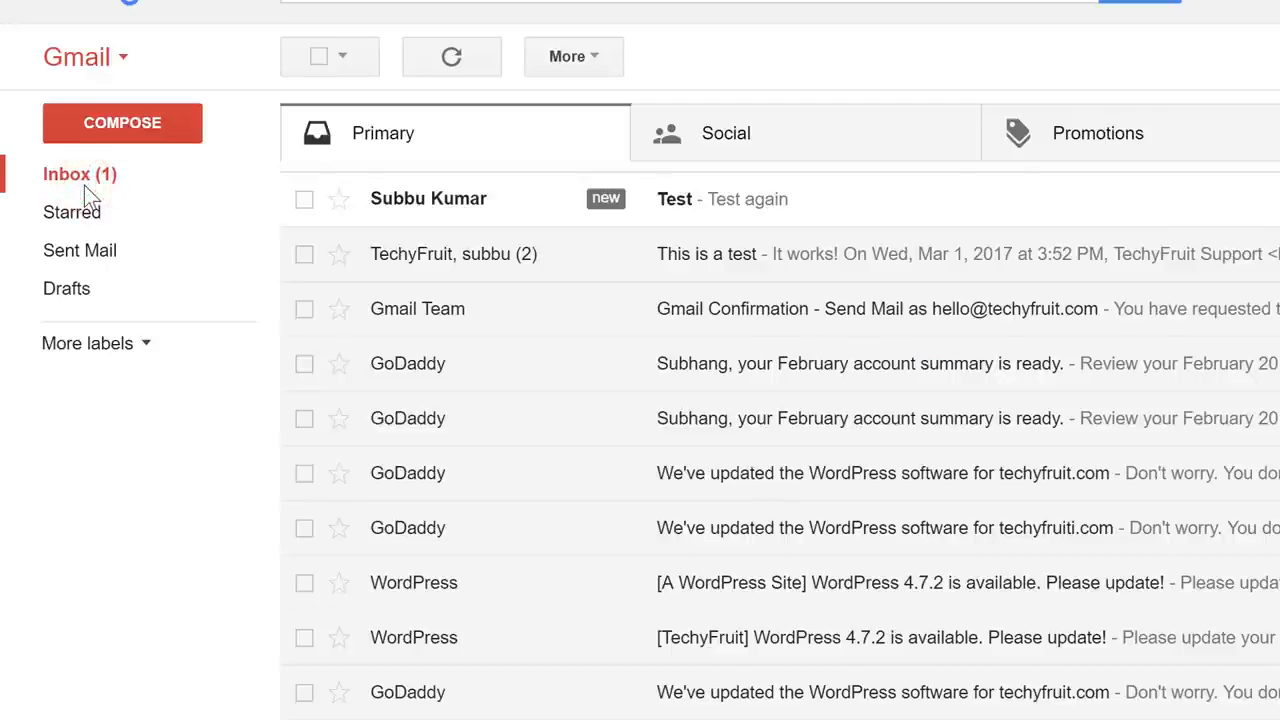
left_click(643, 220)
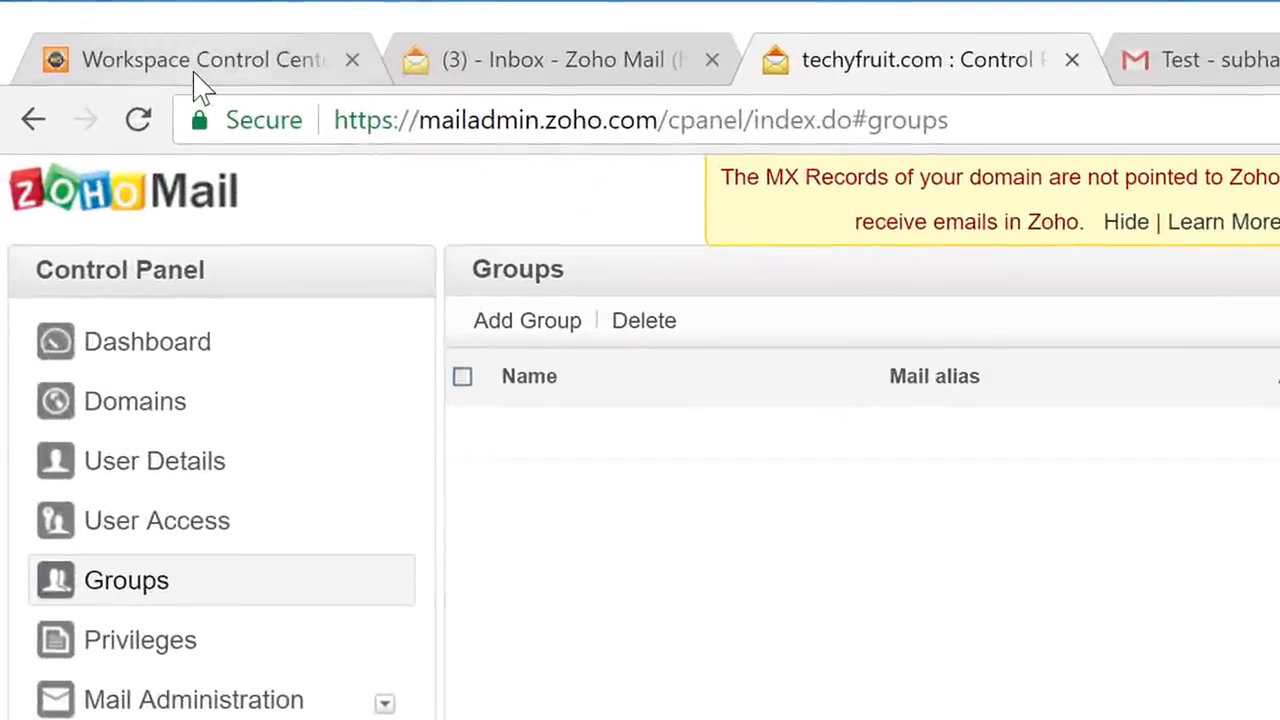
left_click(95, 35)
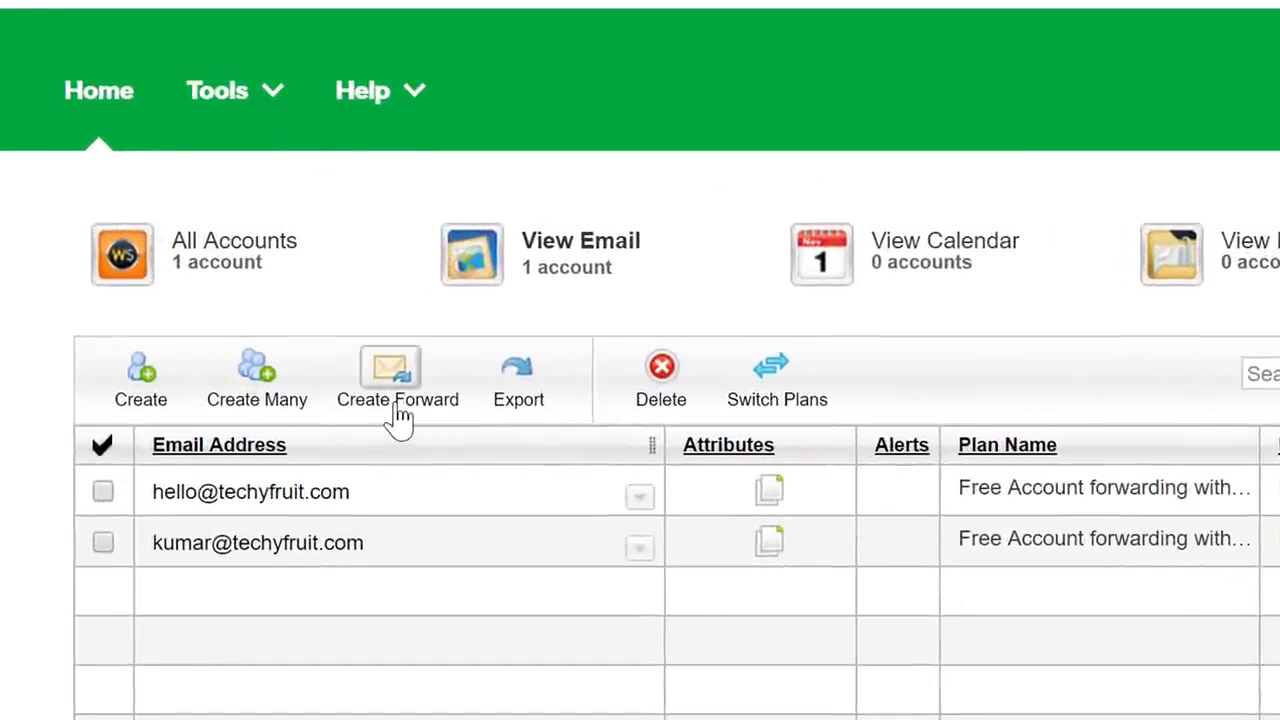
Step: Create a sales forward on techyfruit.com delivering to both existing techyfruit.com addresses
left_click(397, 412)
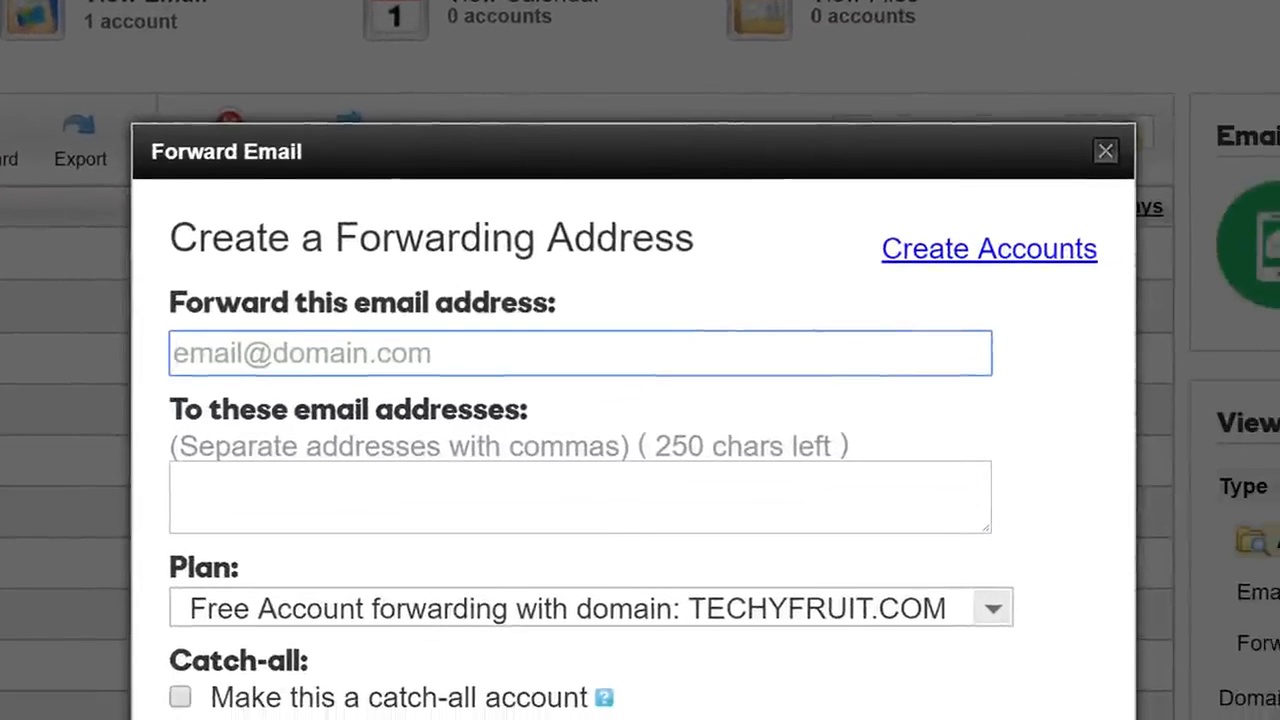
type("sales@")
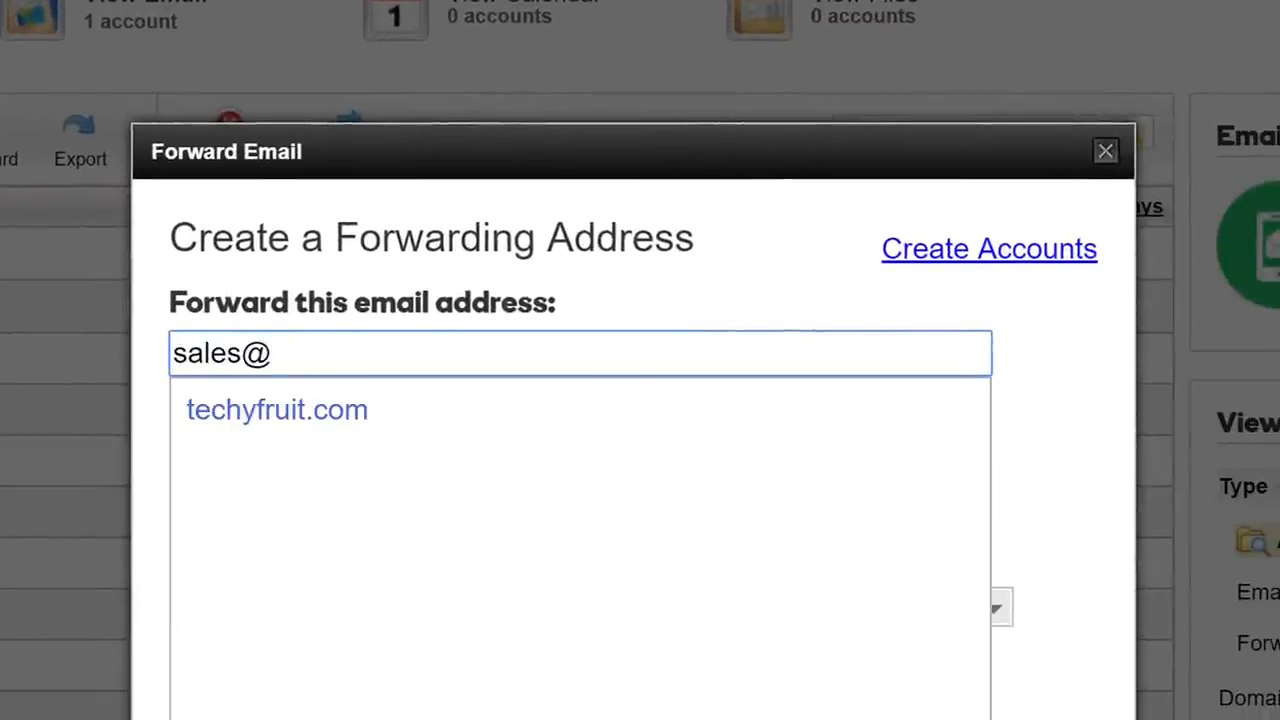
left_click(321, 433)
left_click(329, 502)
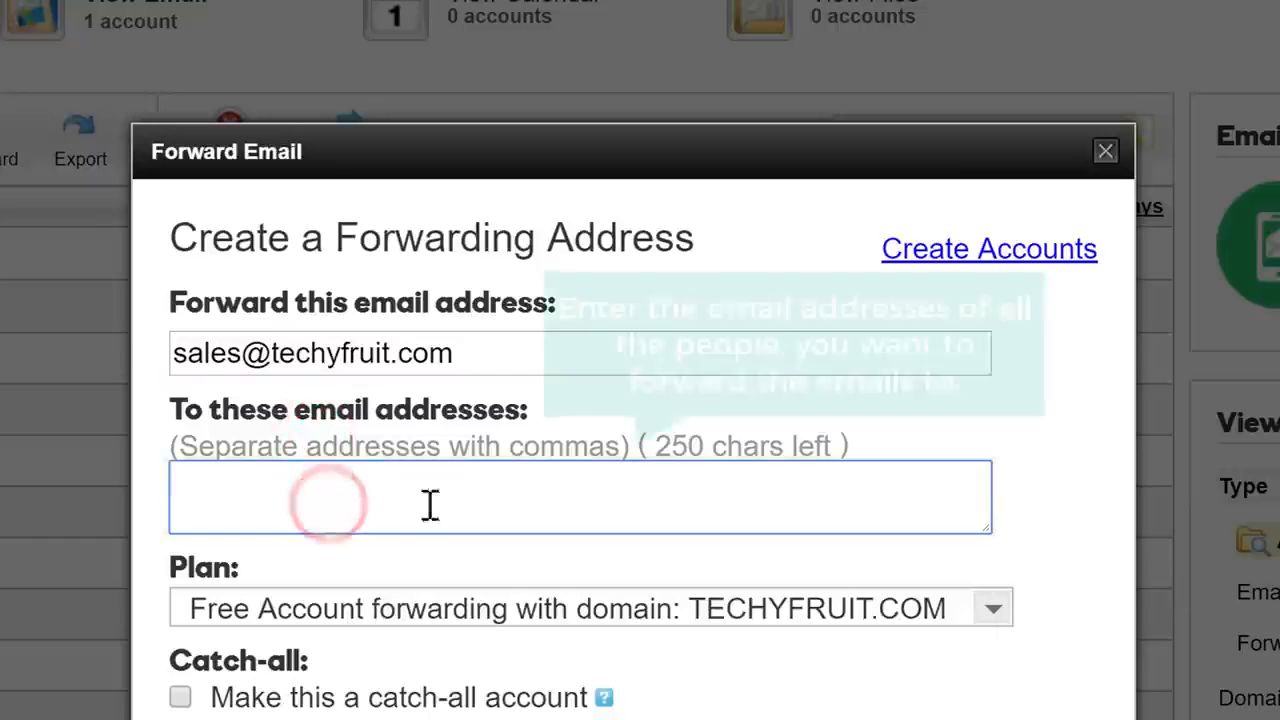
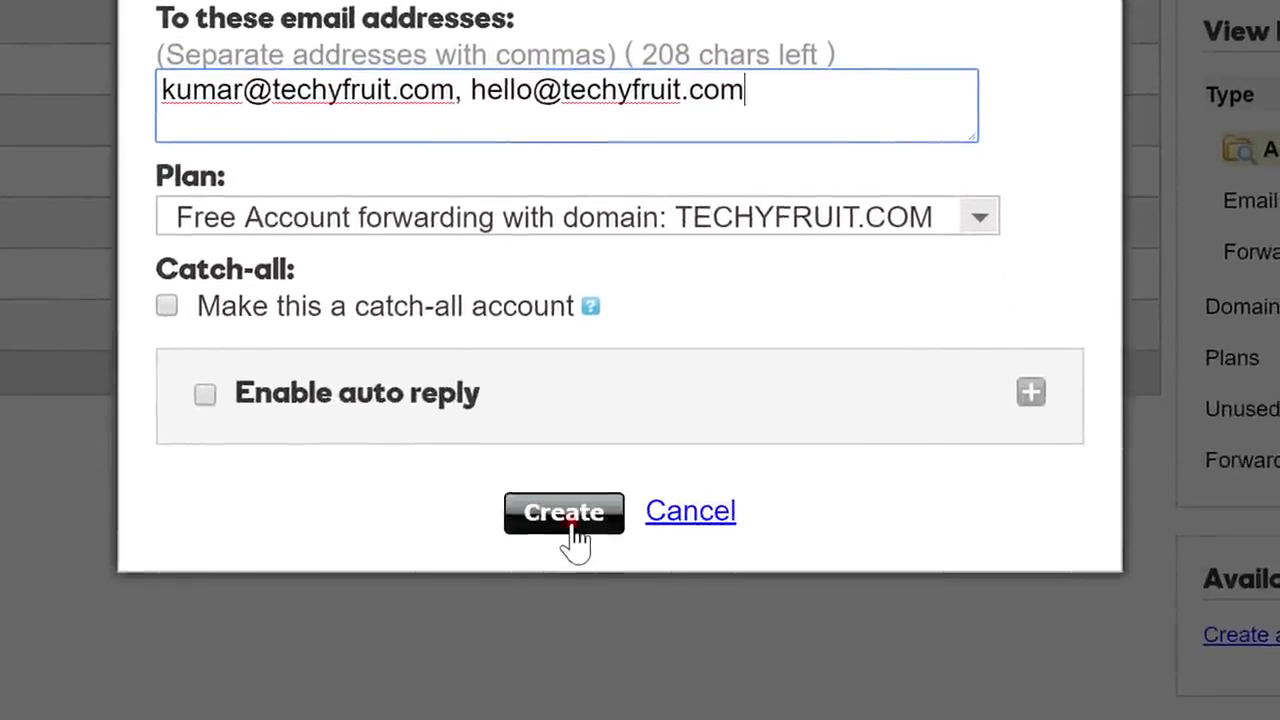
left_click(570, 572)
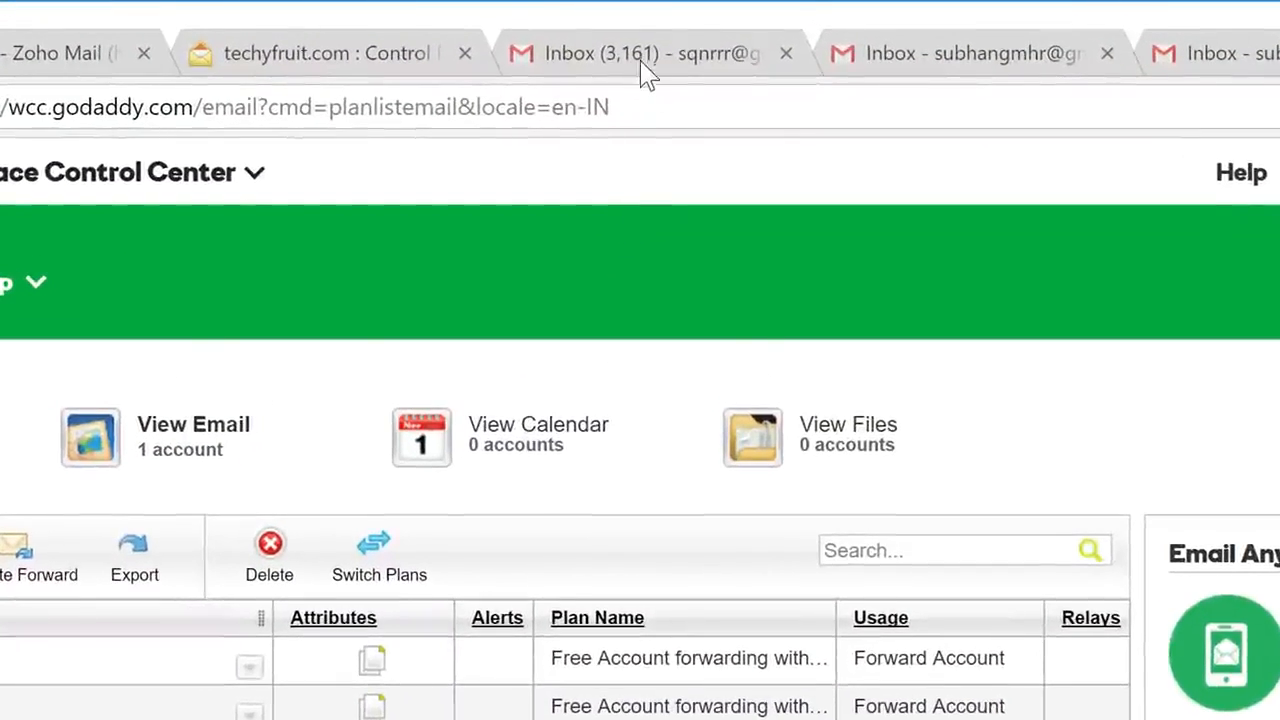
Step: From the third Gmail account, send 'Group mail test' saying Hello! to the sales address, then check both recipient inboxes
left_click(645, 68)
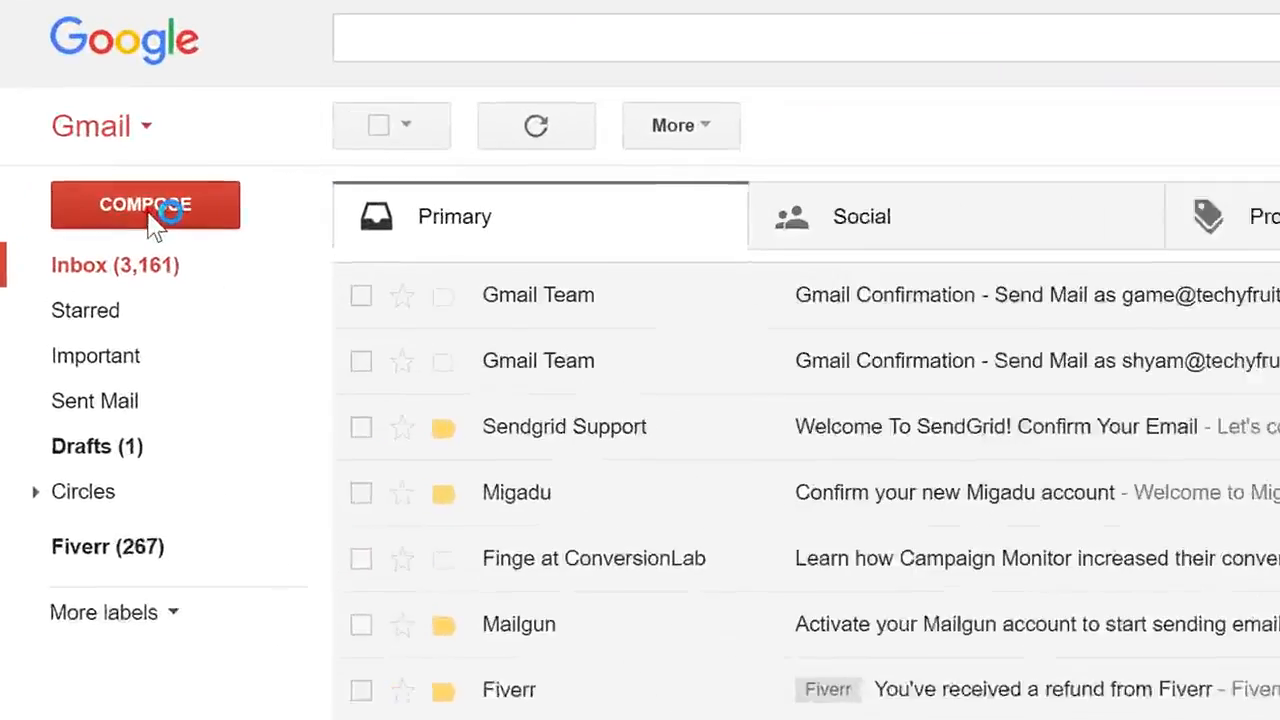
left_click(85, 206)
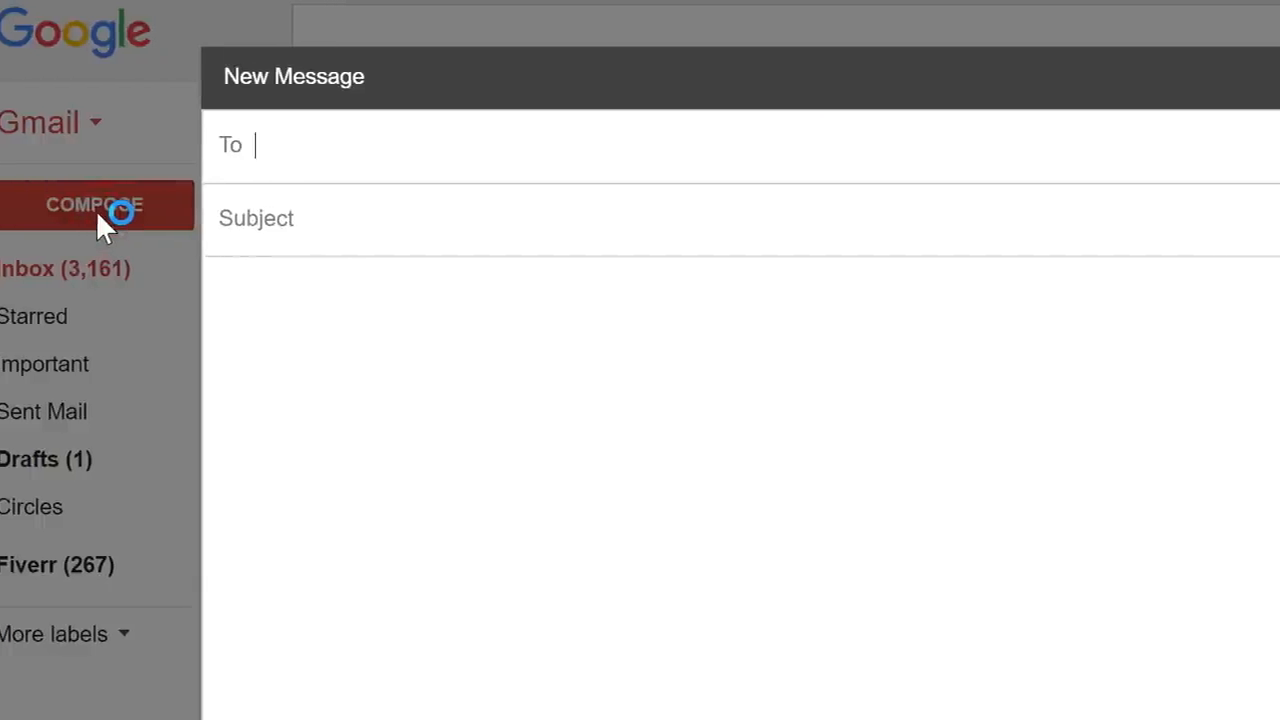
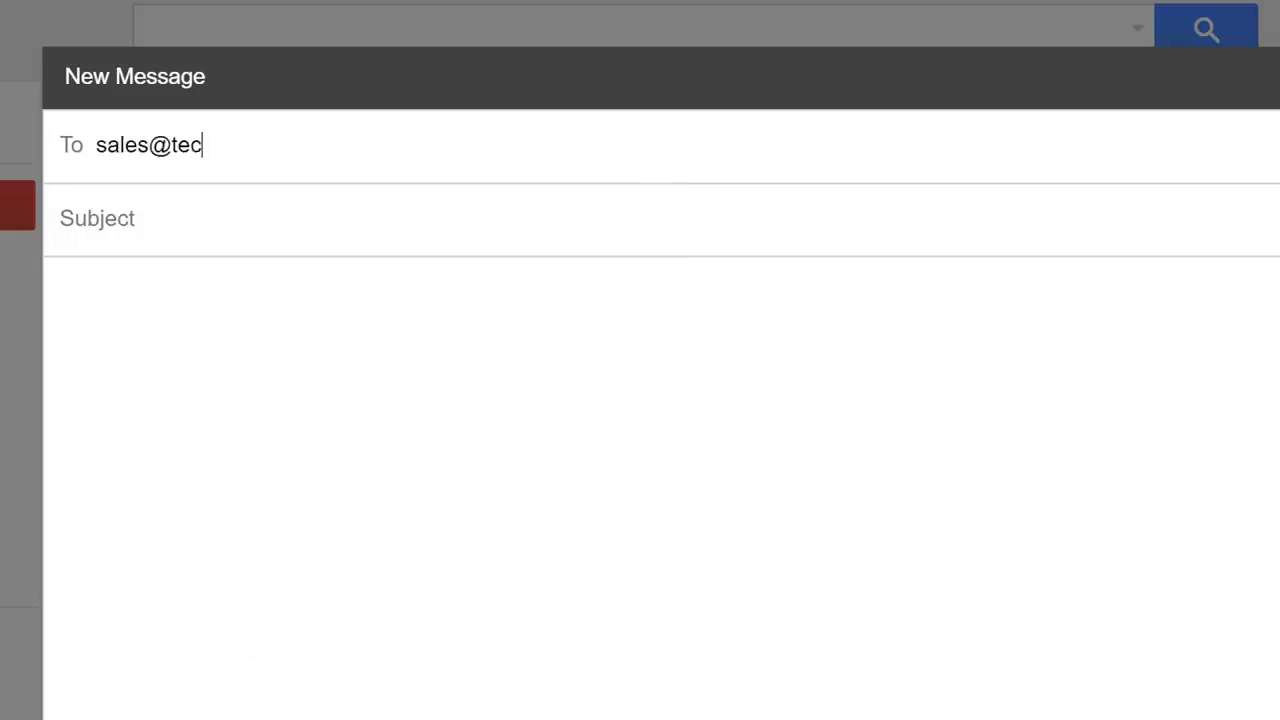
key("Tab")
type("Gro")
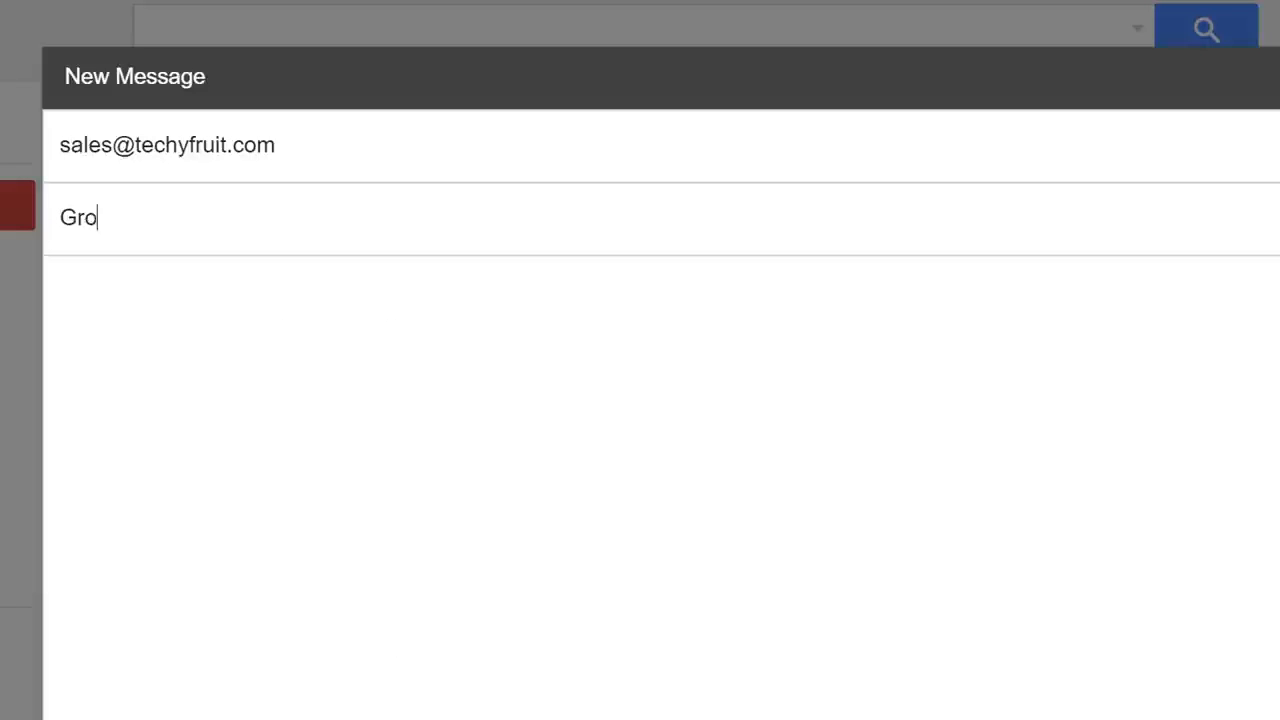
type("up mail test")
key("Tab")
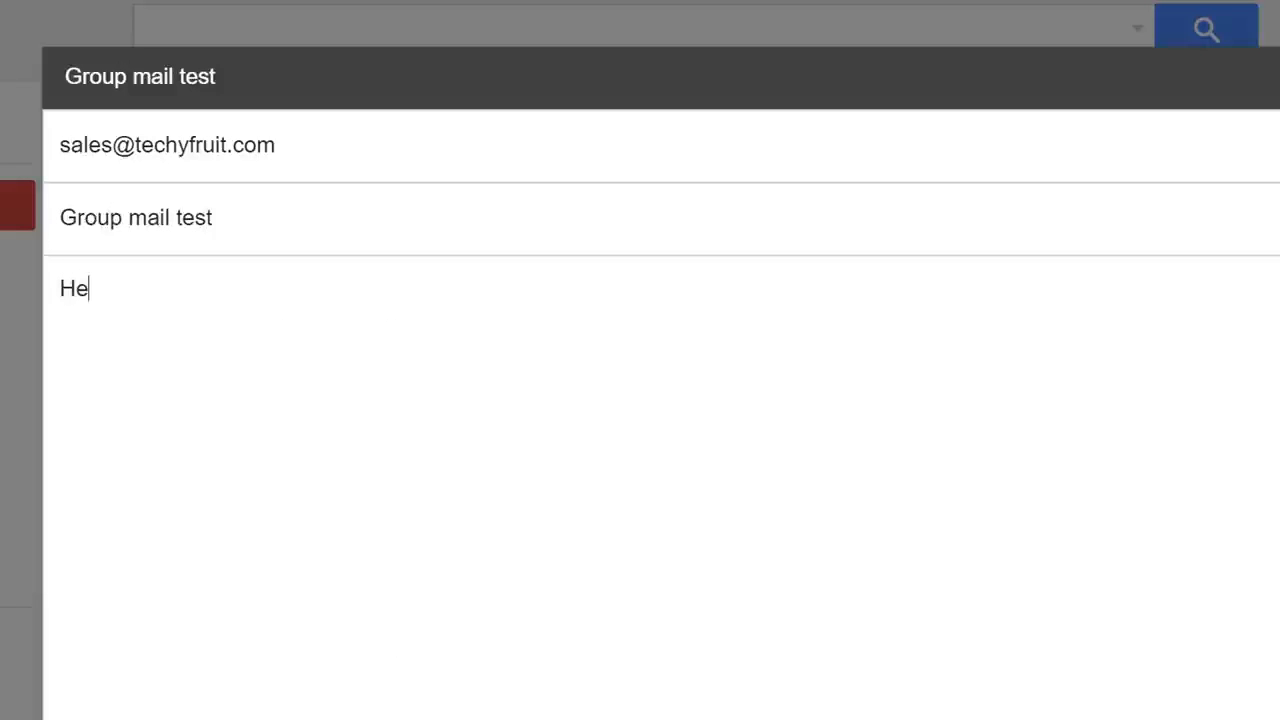
type("Hello!")
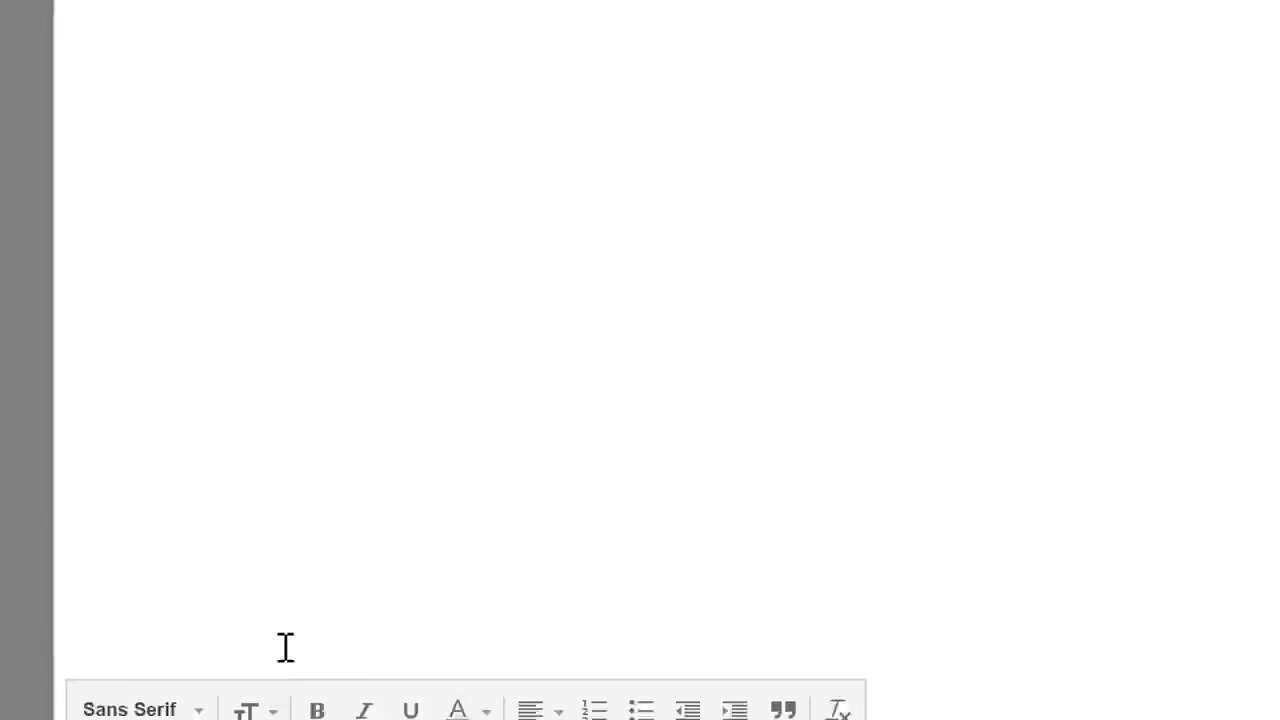
left_click(130, 678)
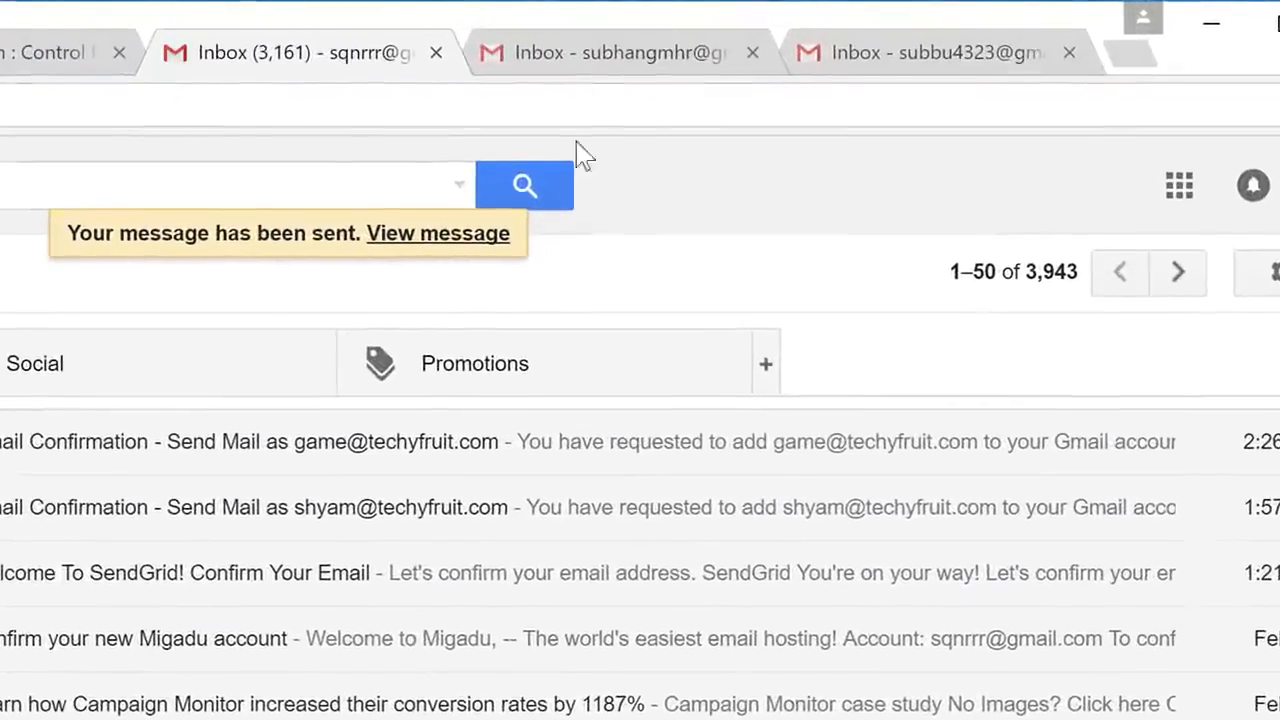
left_click(617, 50)
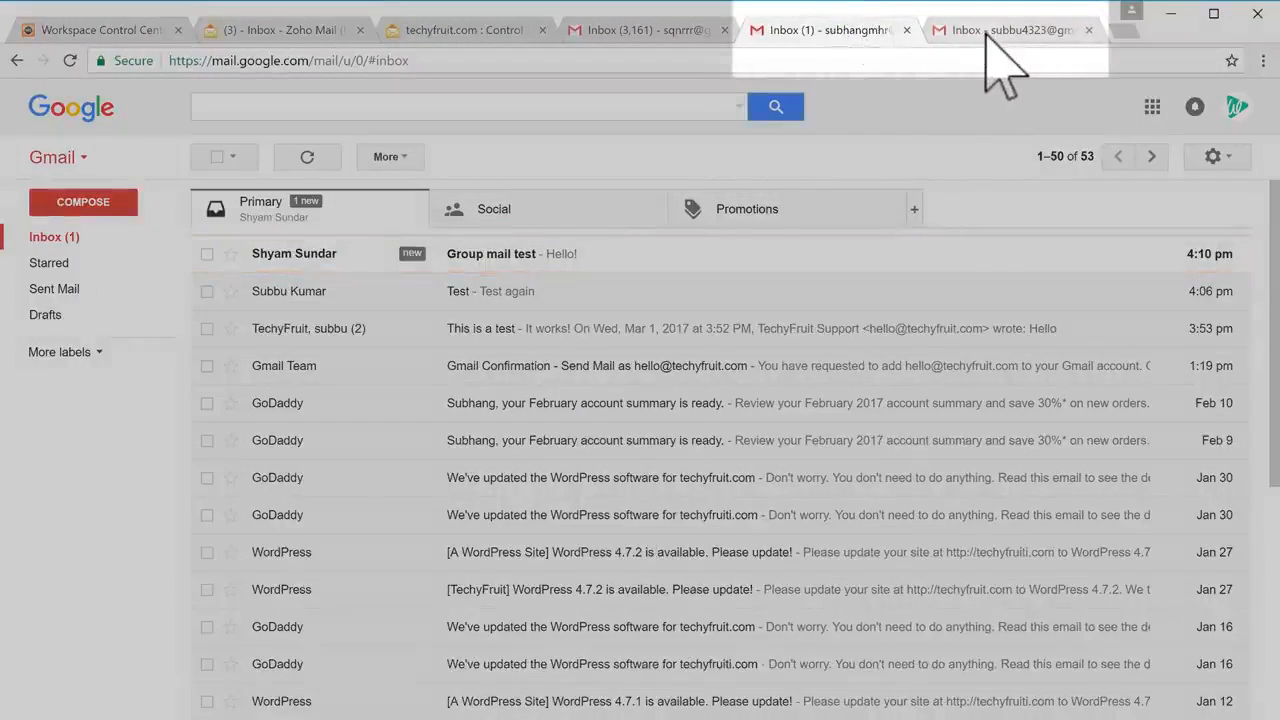
left_click(986, 32)
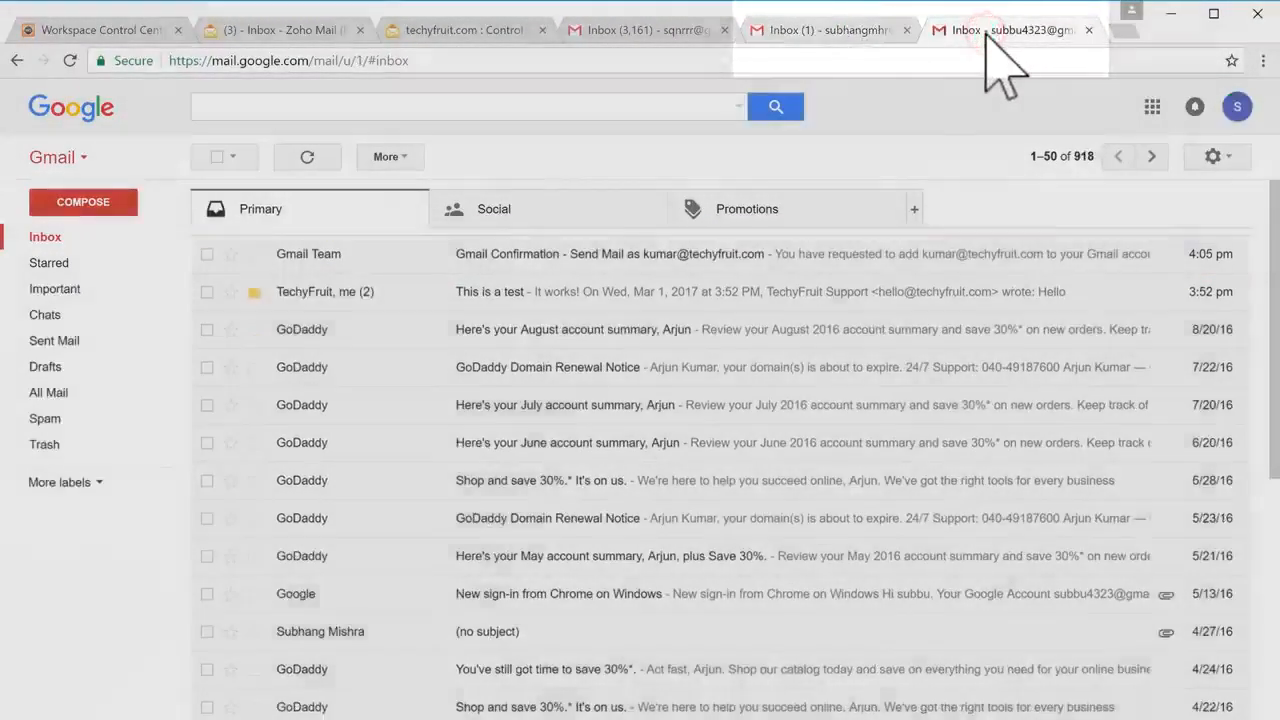